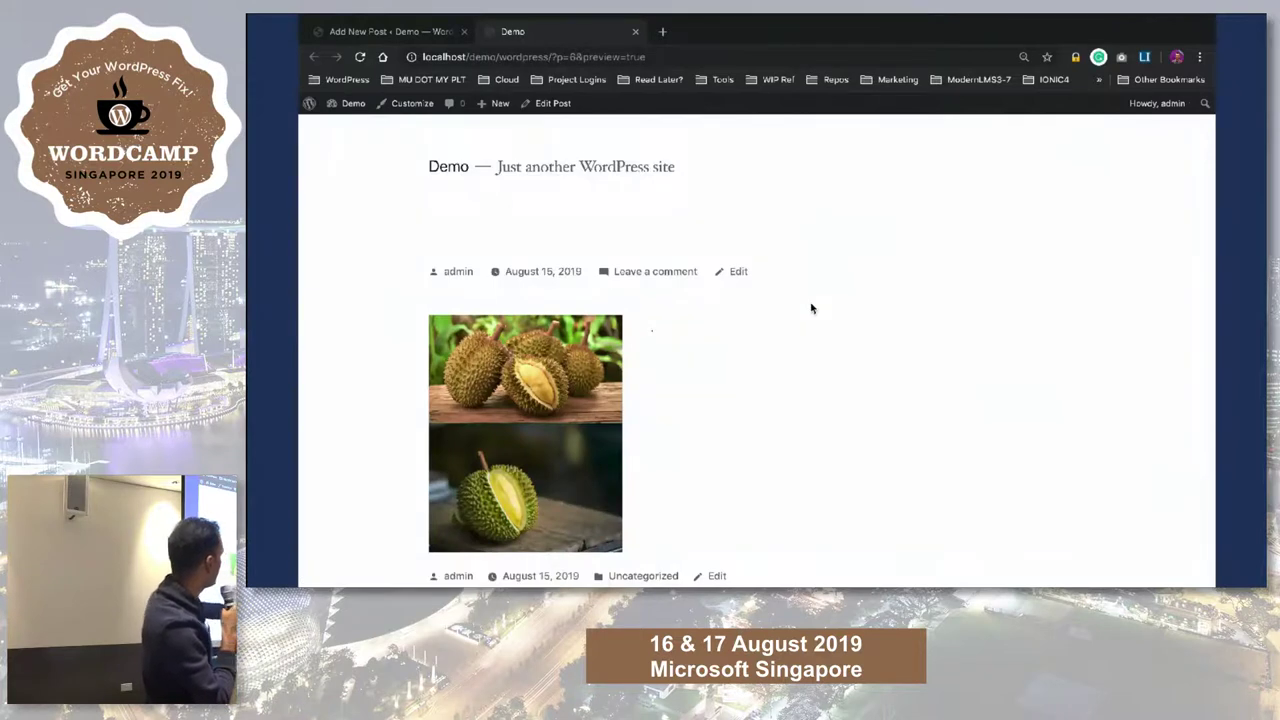
scroll(811, 306, "down", 2)
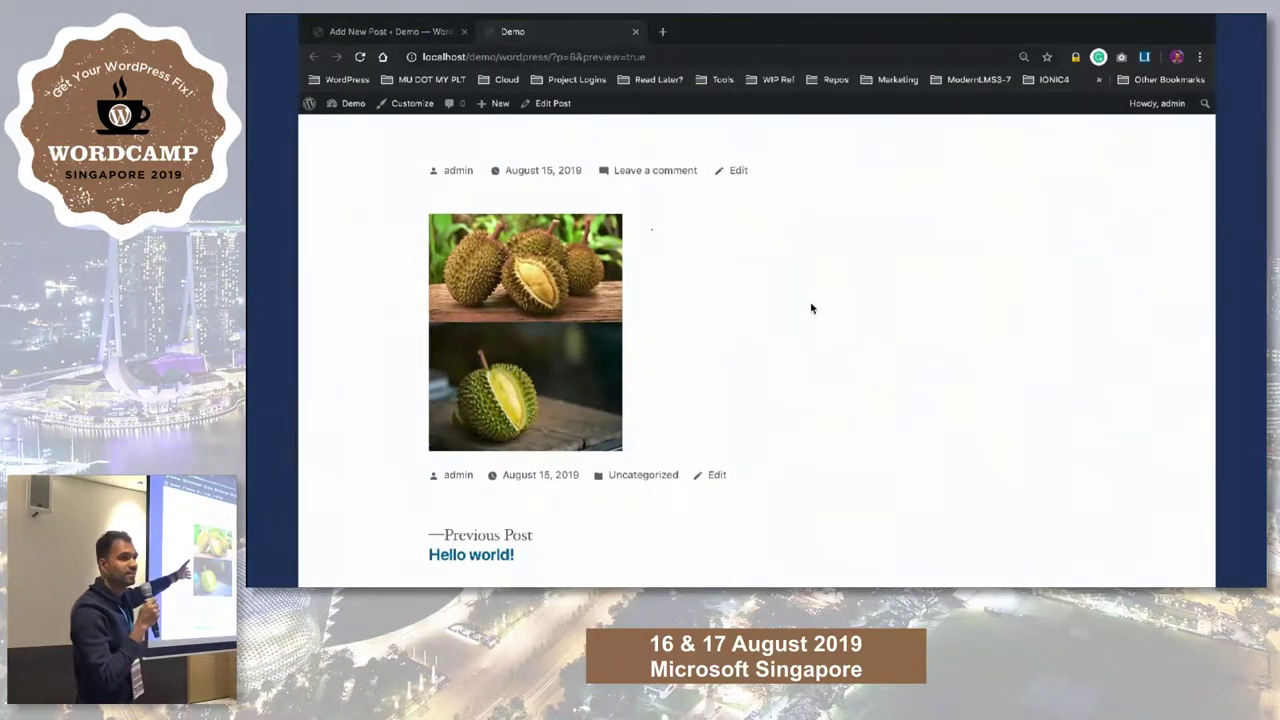
mouse_move(955, 16)
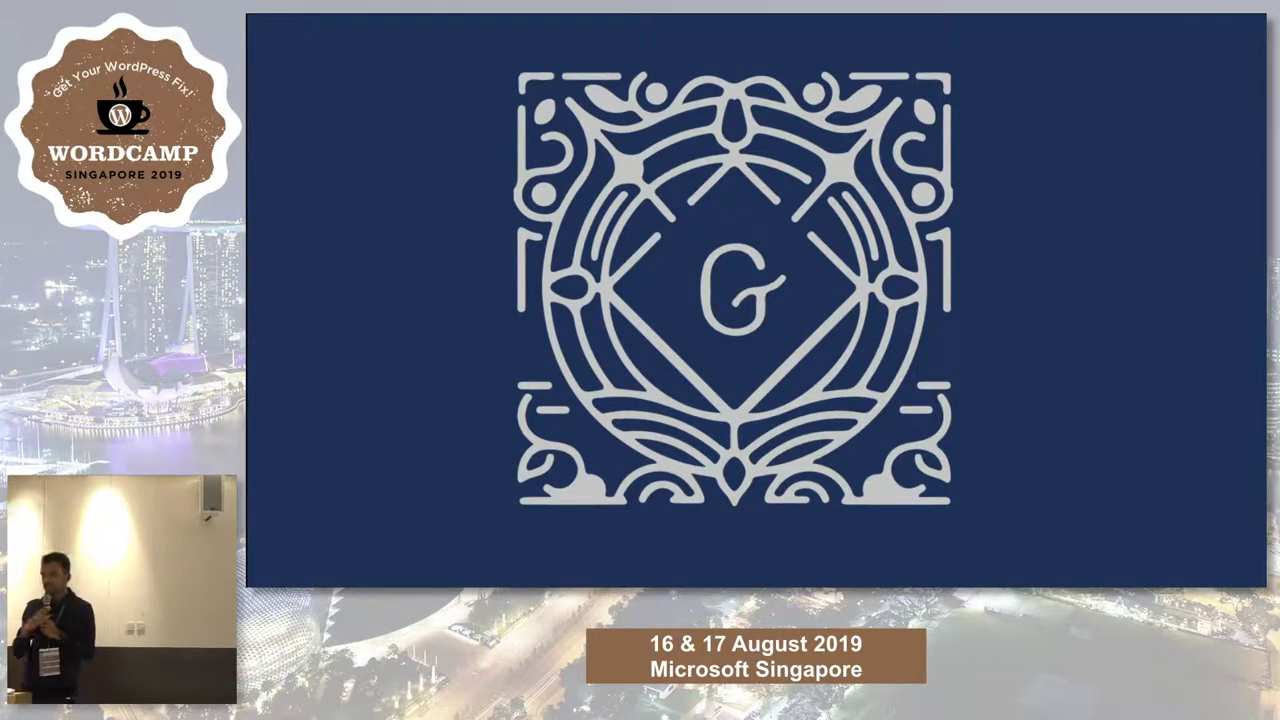
key("Right")
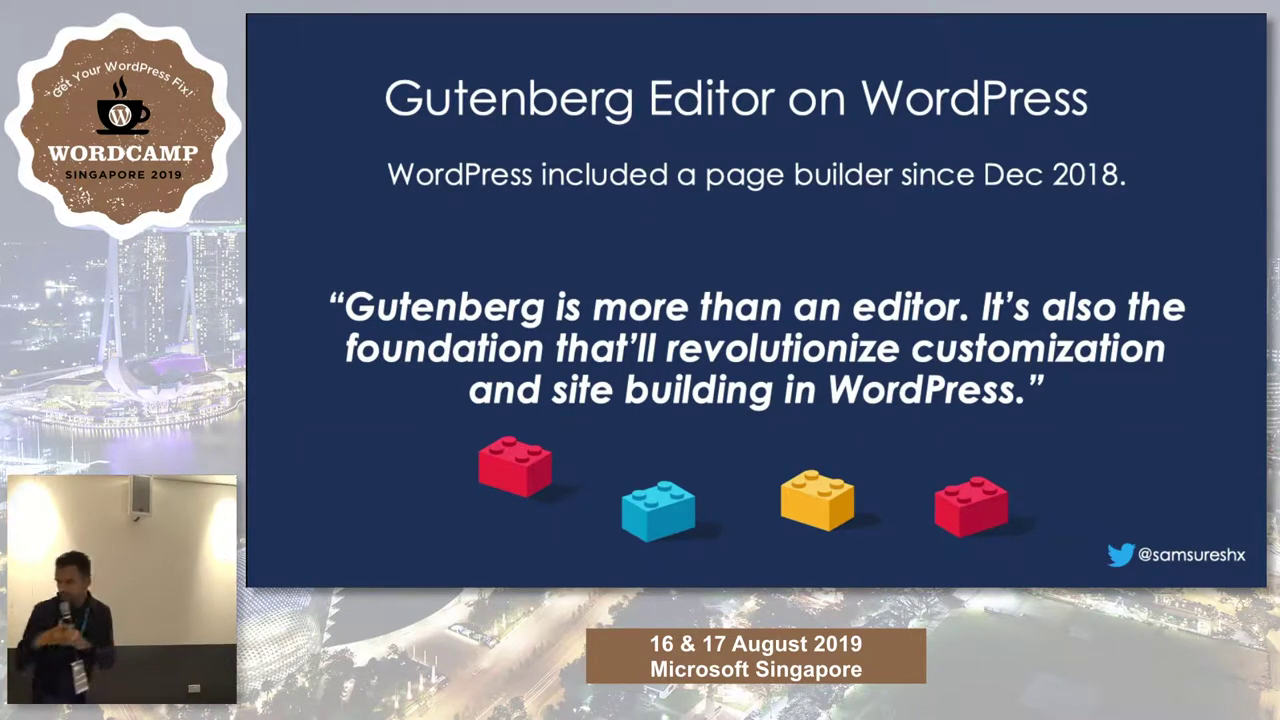
key("Right")
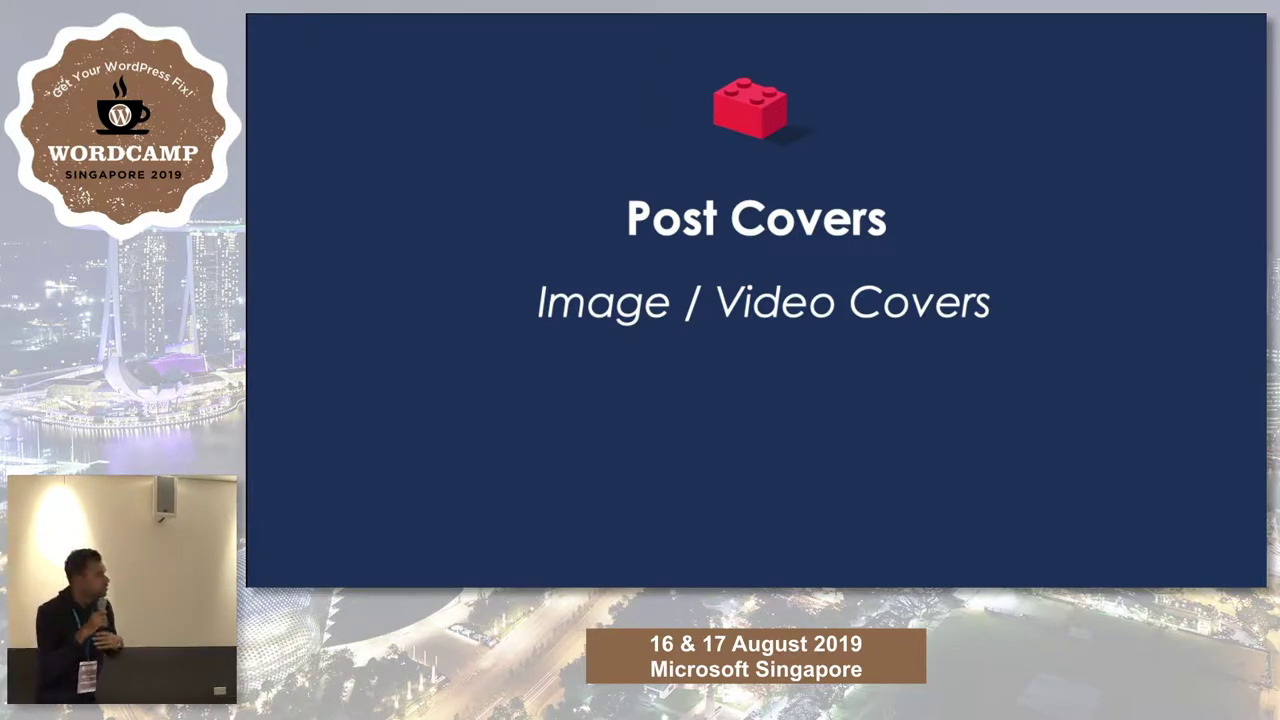
Step: Switch to the WordPress post editor in the browser and title the new post "Post Covers"
key("super+Tab")
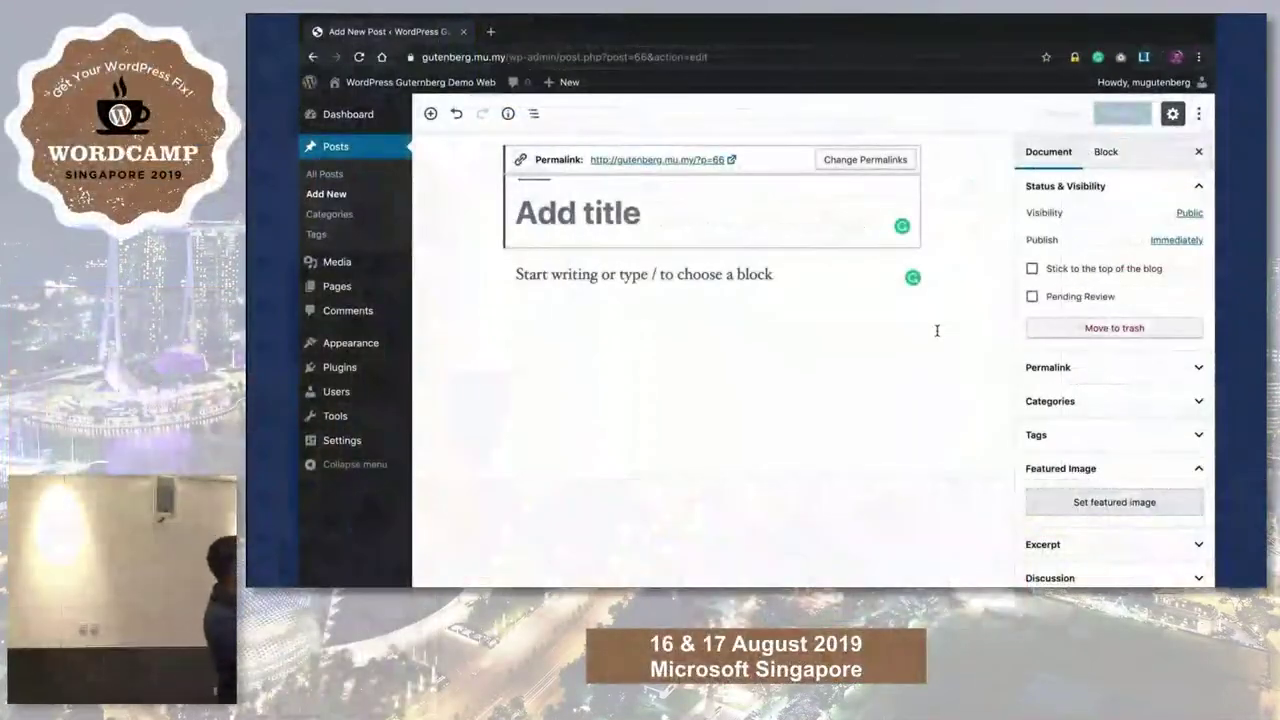
type("Post")
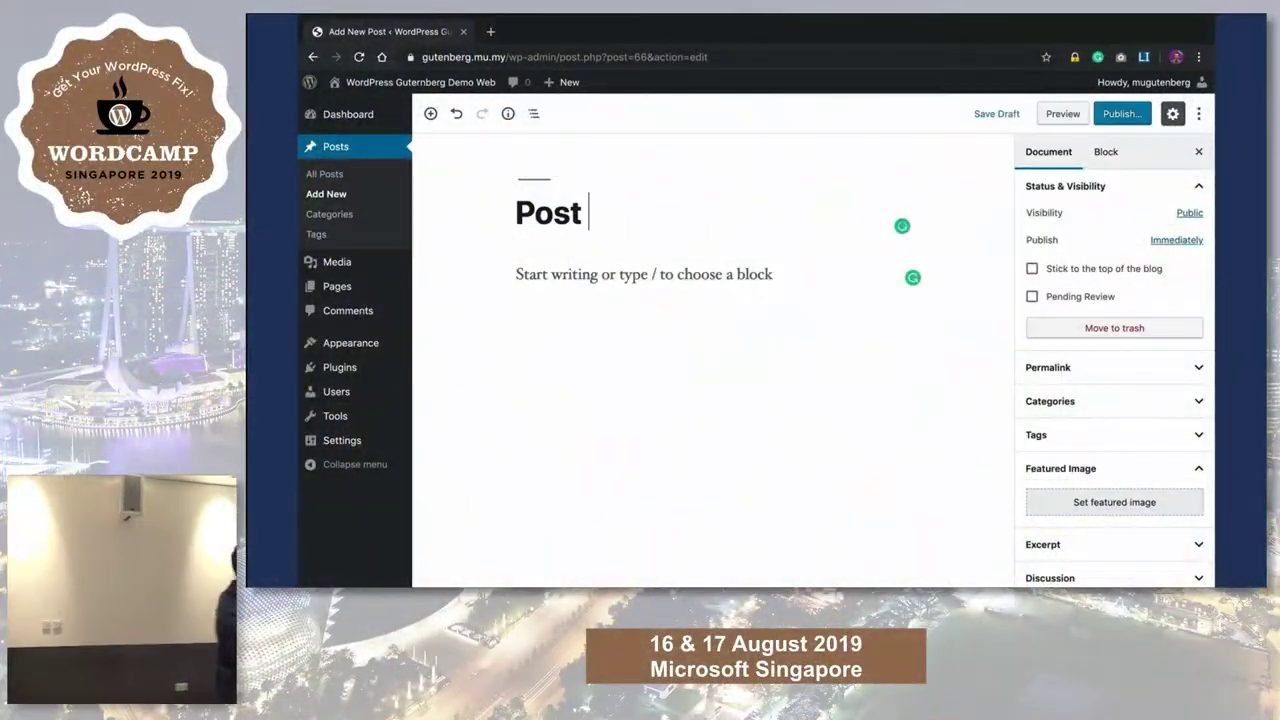
type(" Covers")
Step: Insert a Cover block below the title, using the media library image of the opened durian on a branch
left_click(690, 286)
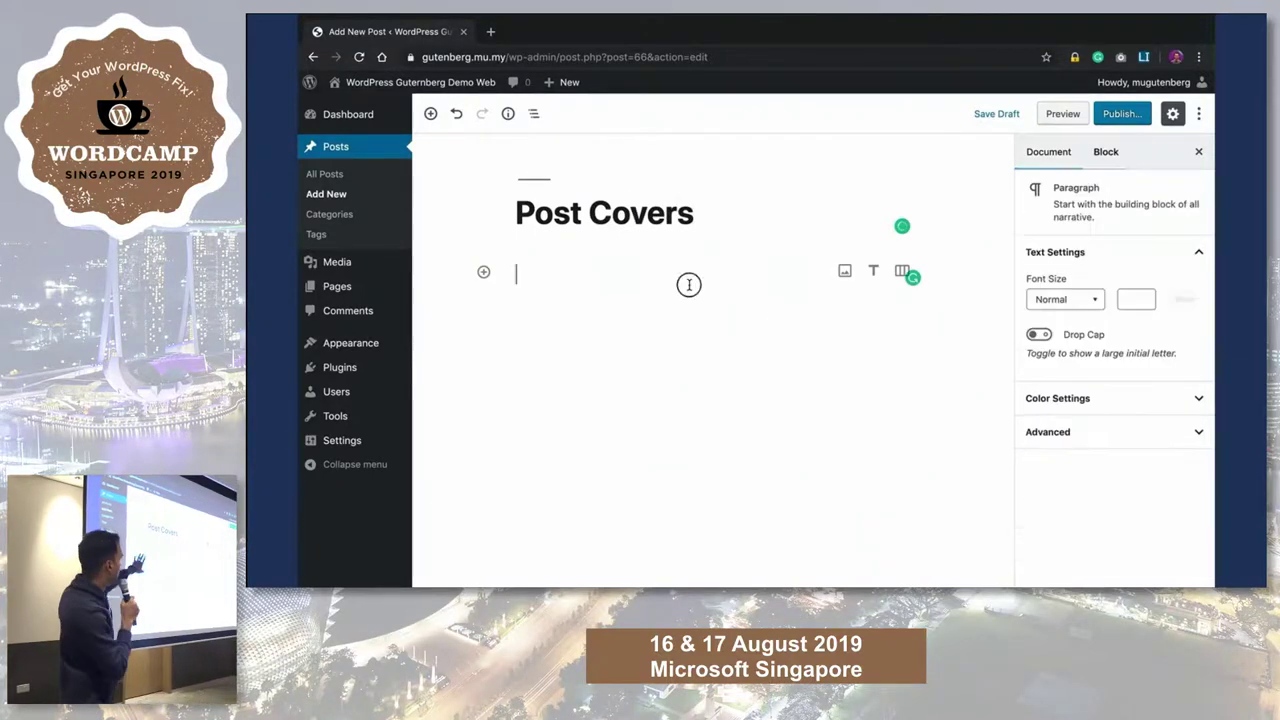
left_click(483, 273)
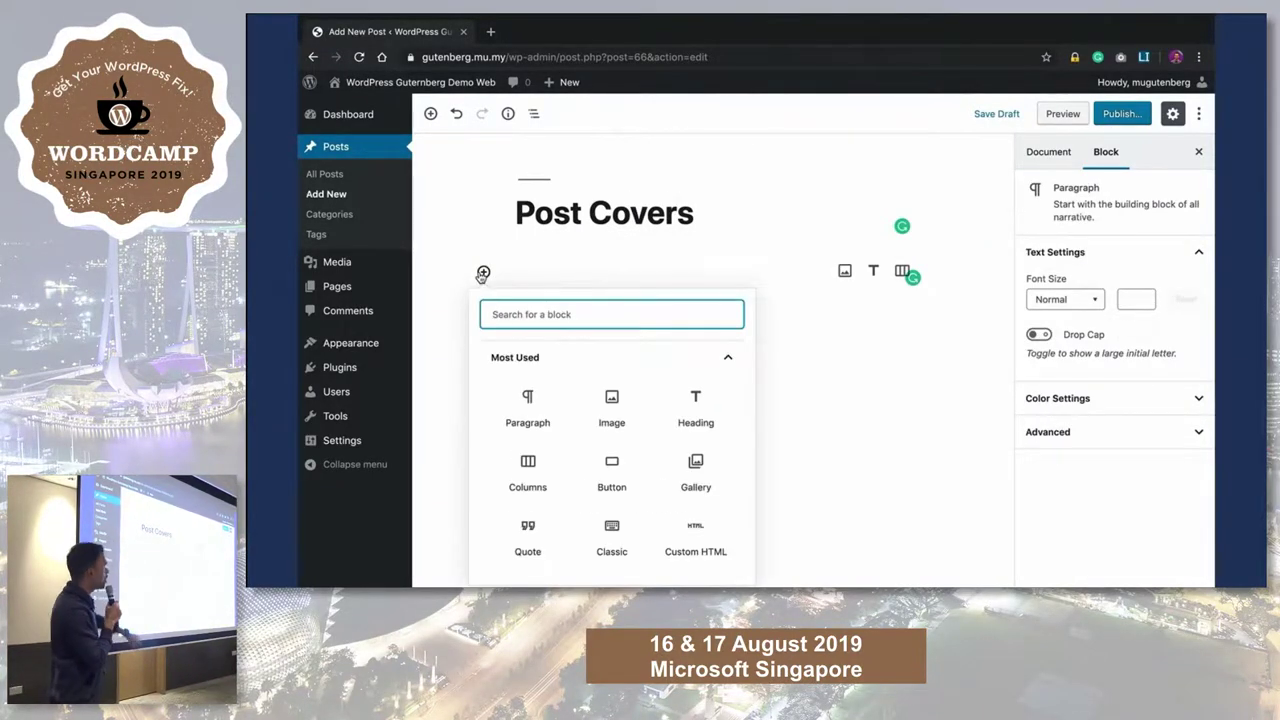
type("cover")
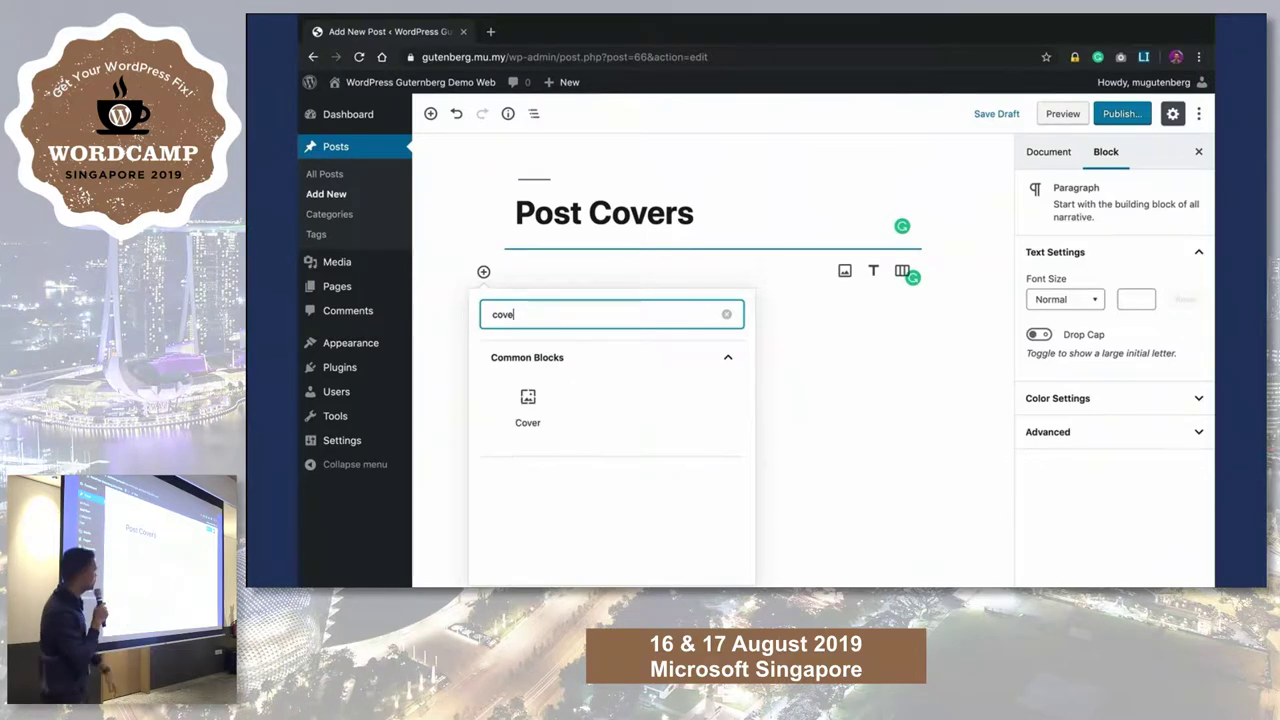
left_click(529, 405)
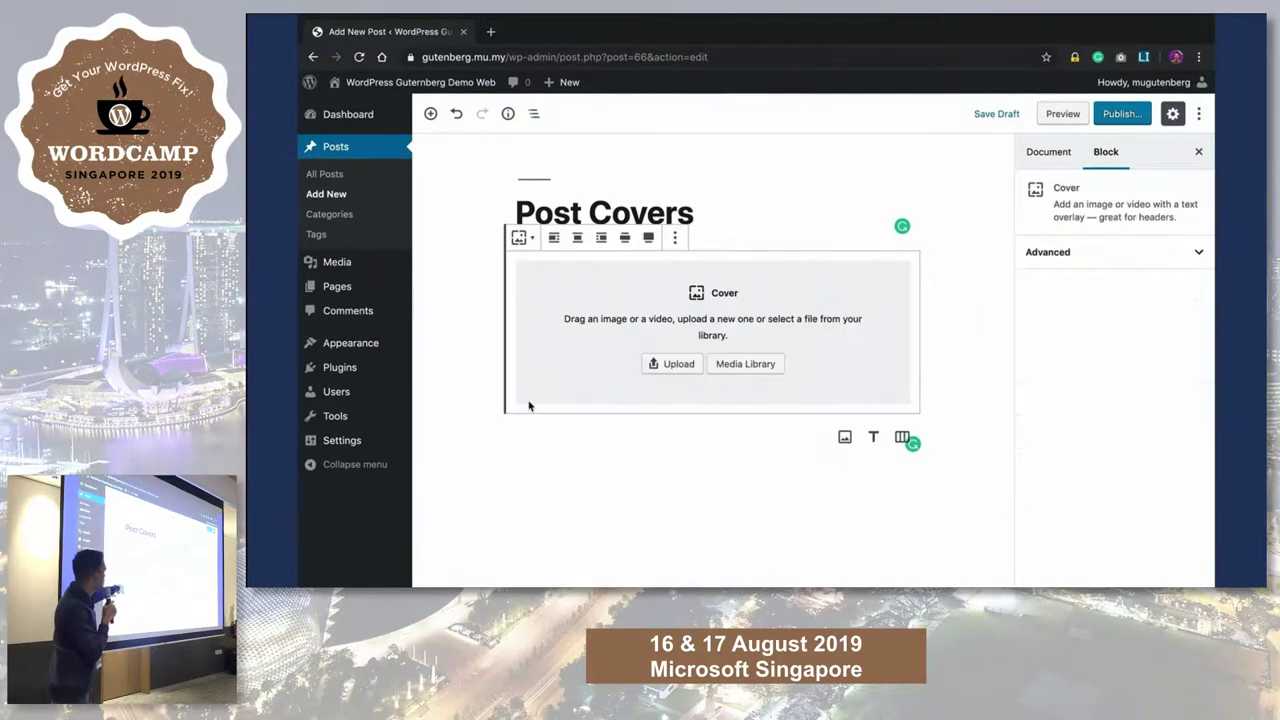
left_click(733, 366)
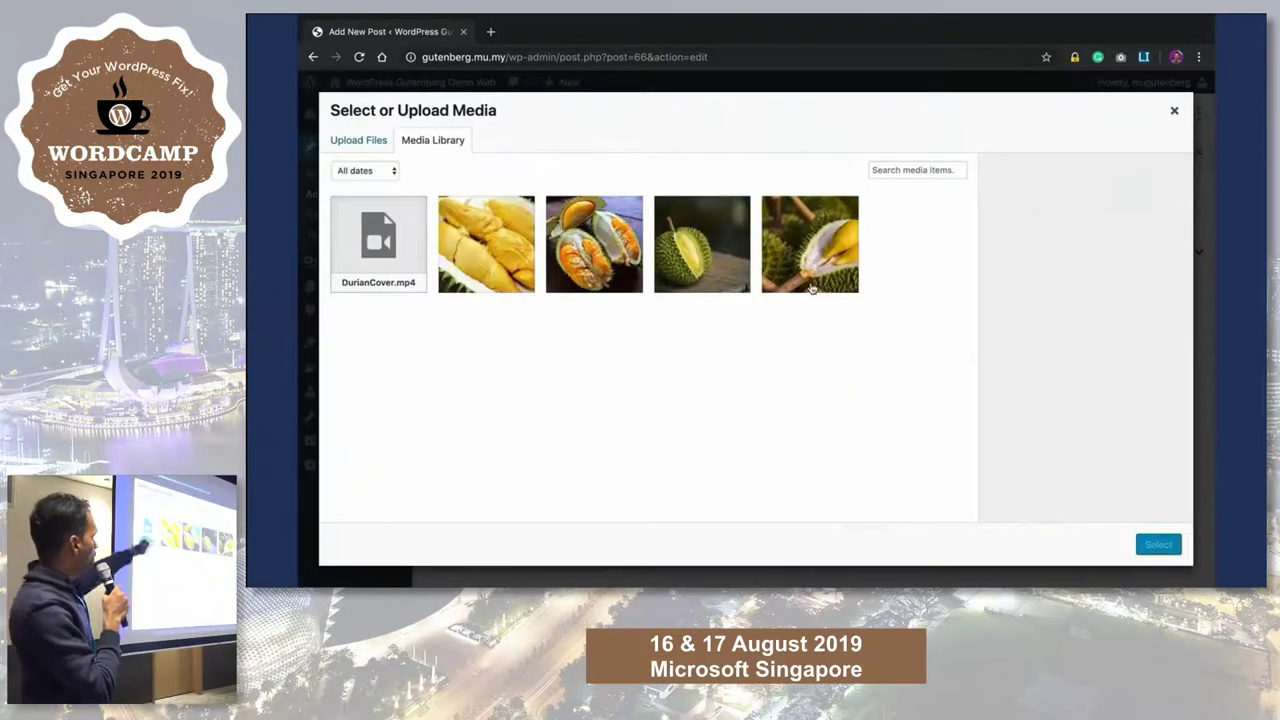
left_click(812, 288)
left_click(1158, 544)
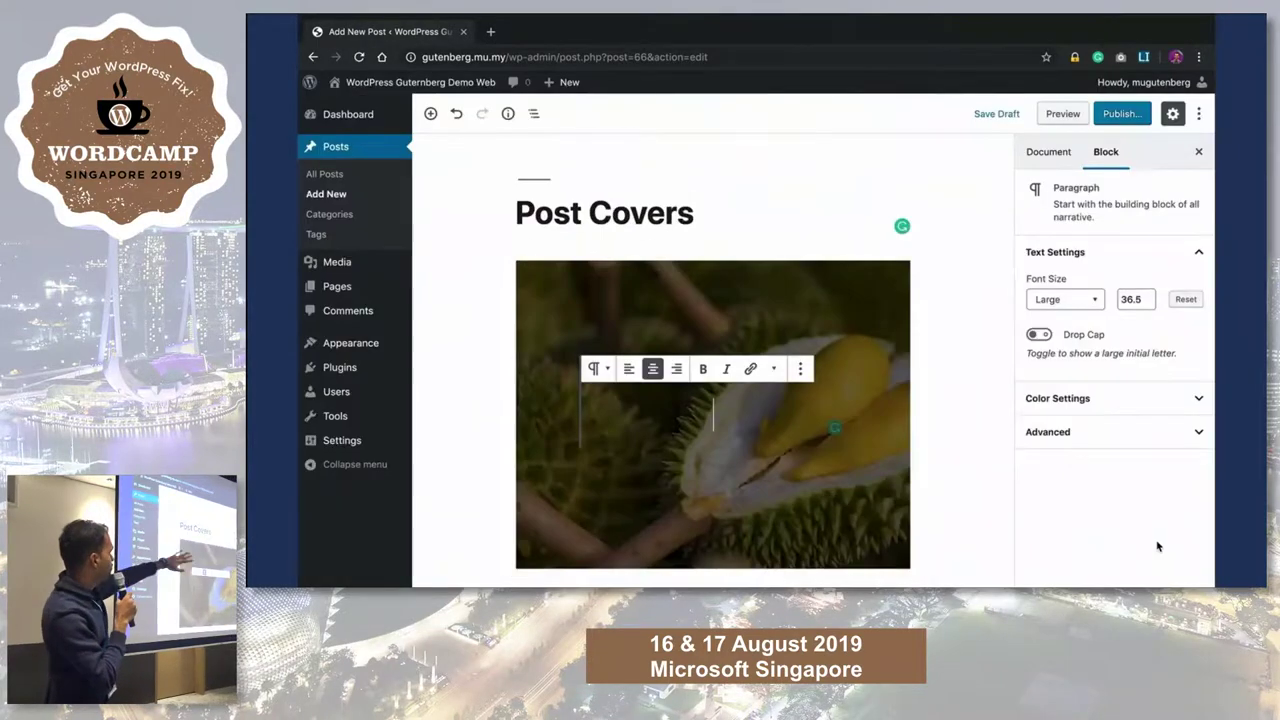
Step: Enter "Musang King Durians" as the image cover's text and set the cover to full width
type("M")
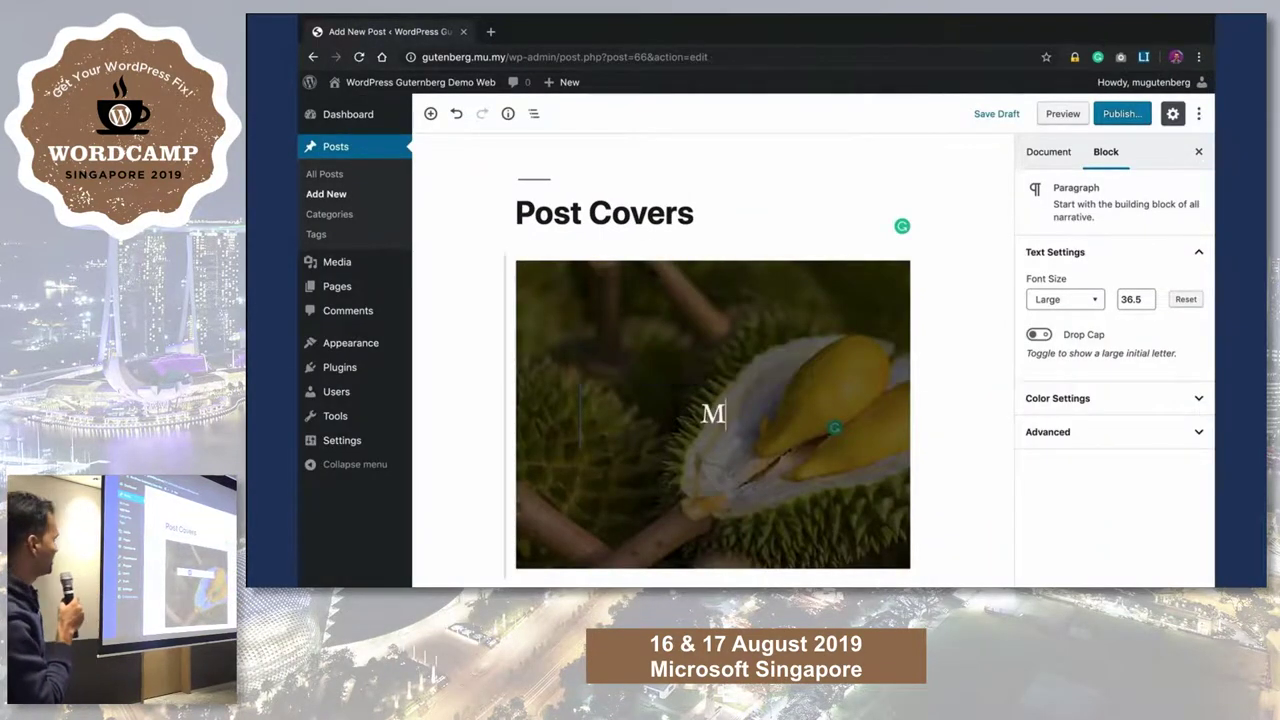
type("usang Kin")
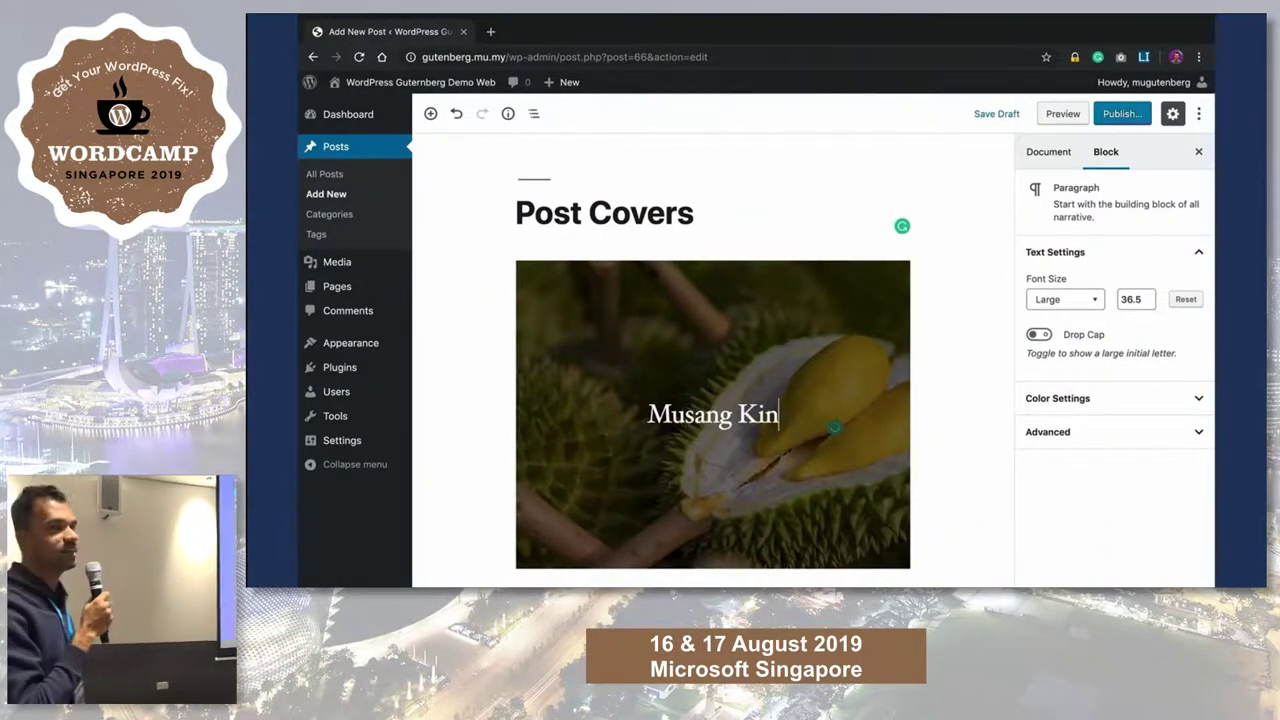
type("g Durians")
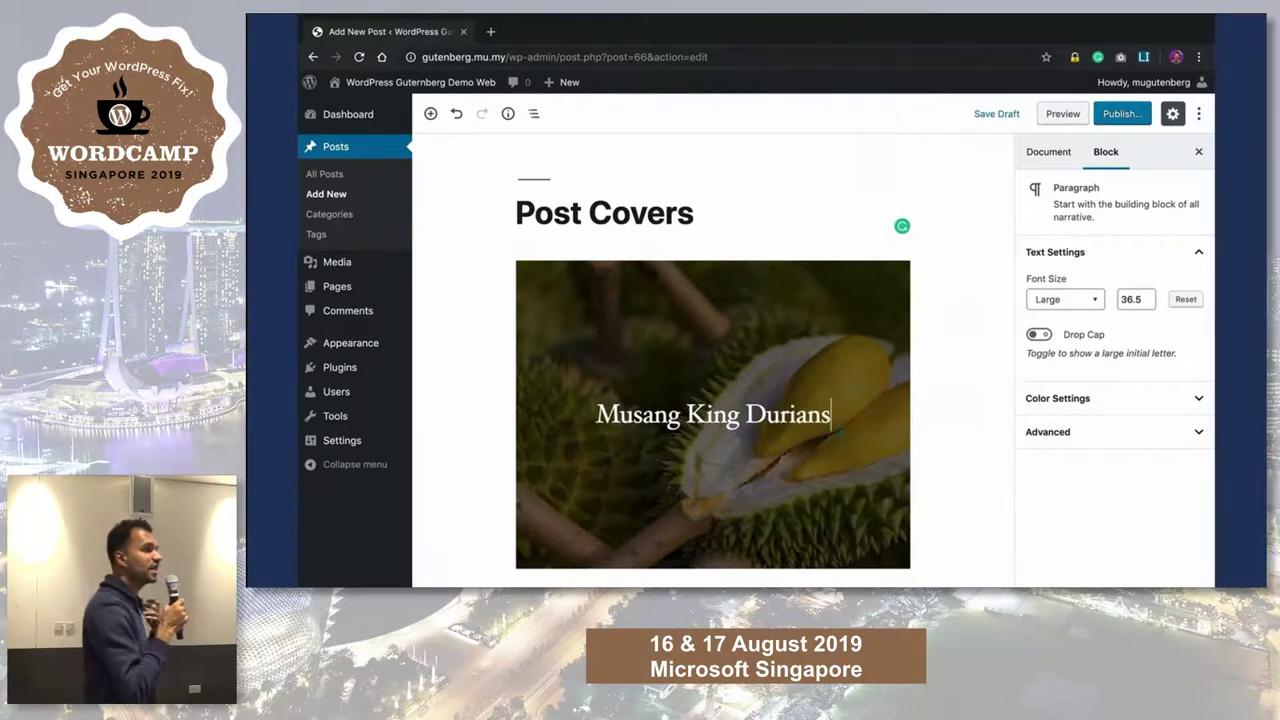
scroll(614, 463, "down", 1)
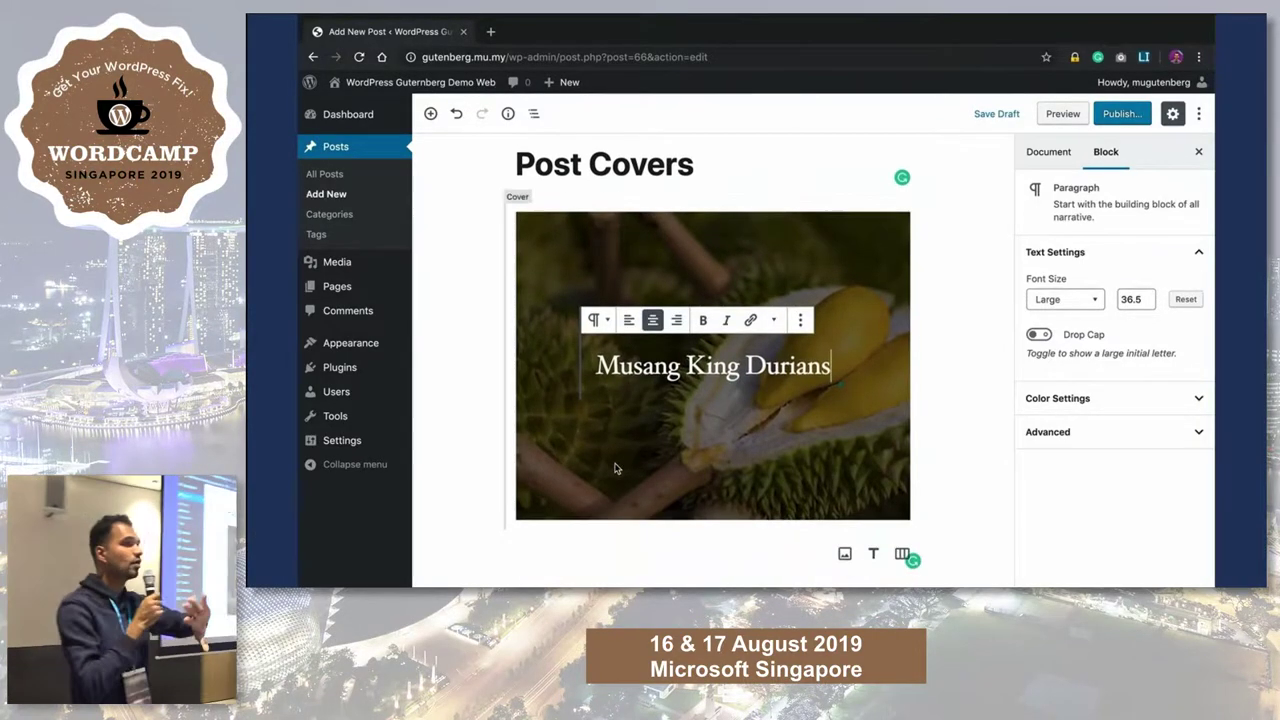
left_click(923, 443)
left_click(648, 187)
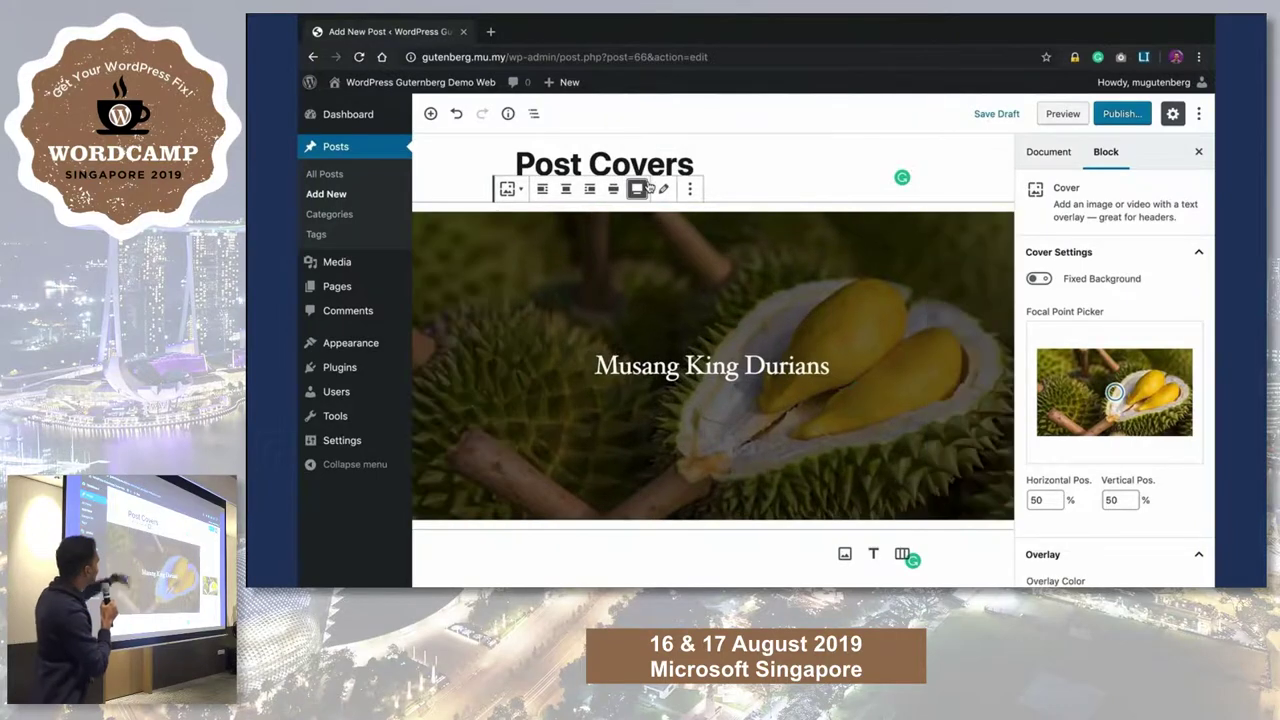
Step: Add a paragraph below the image cover with one four-sentence lorem ipsum paragraph copied from the text generator extension
scroll(773, 450, "down", 1)
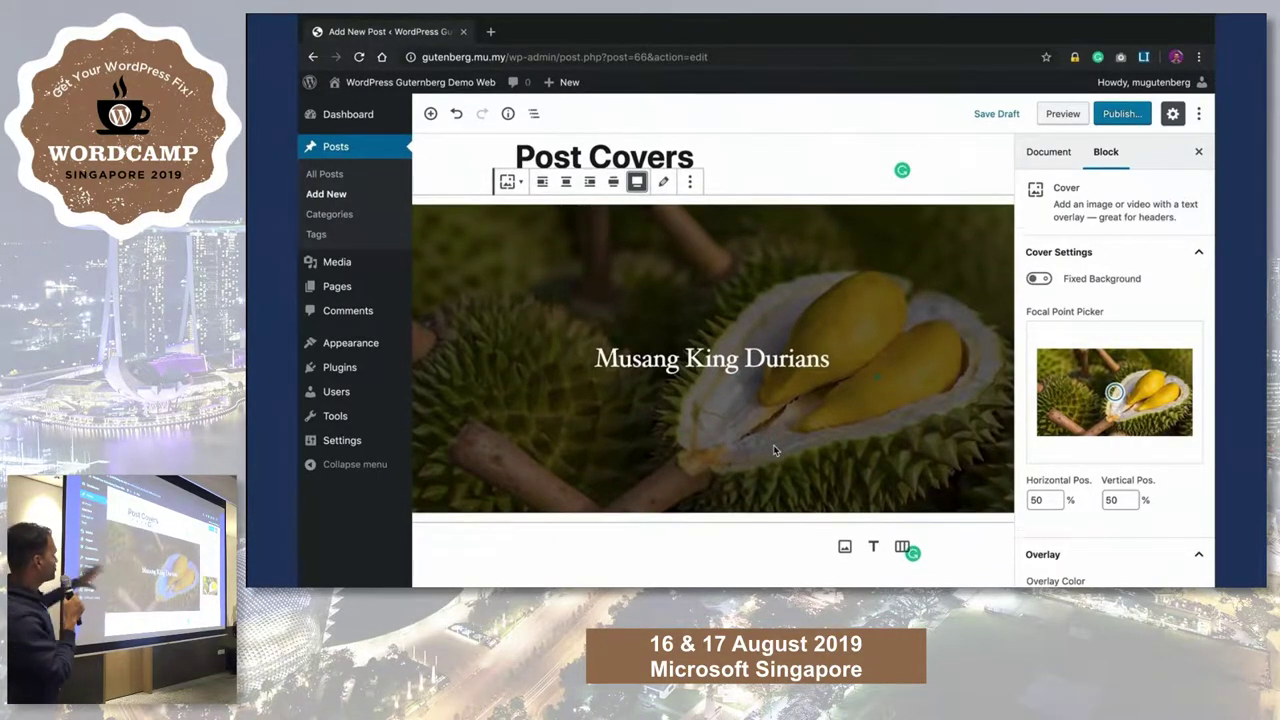
left_click(690, 558)
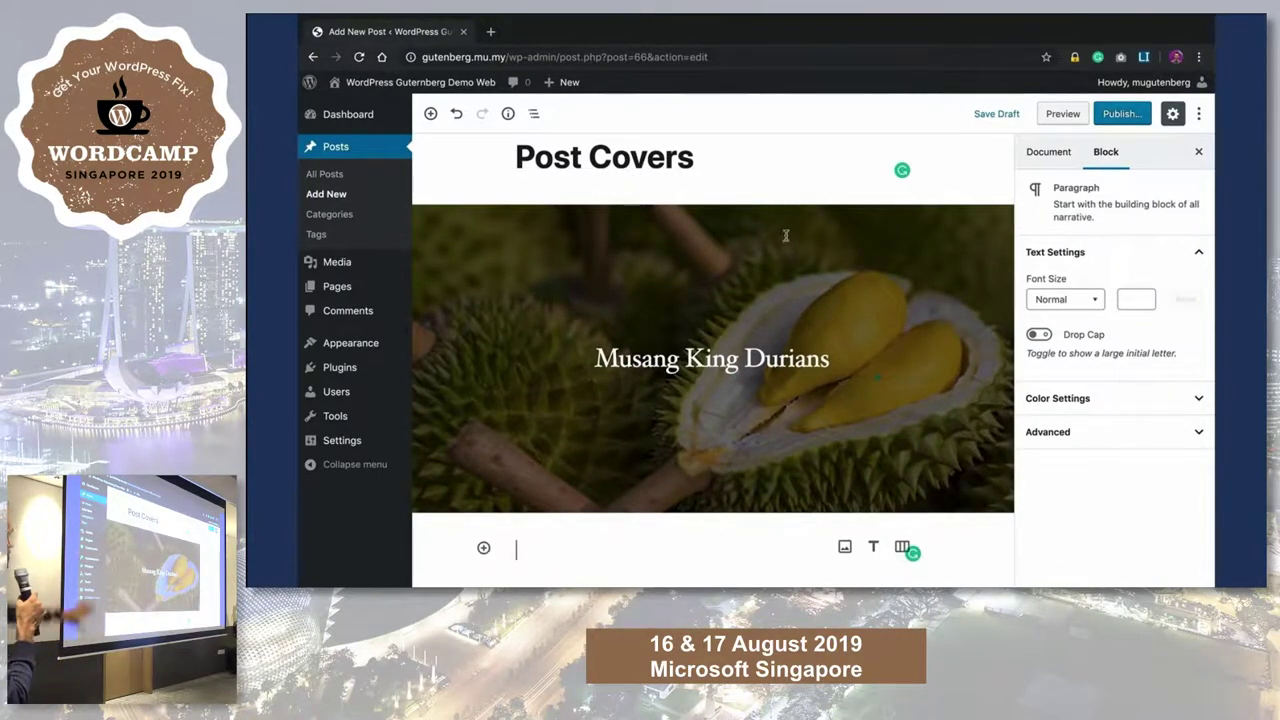
left_click(1146, 58)
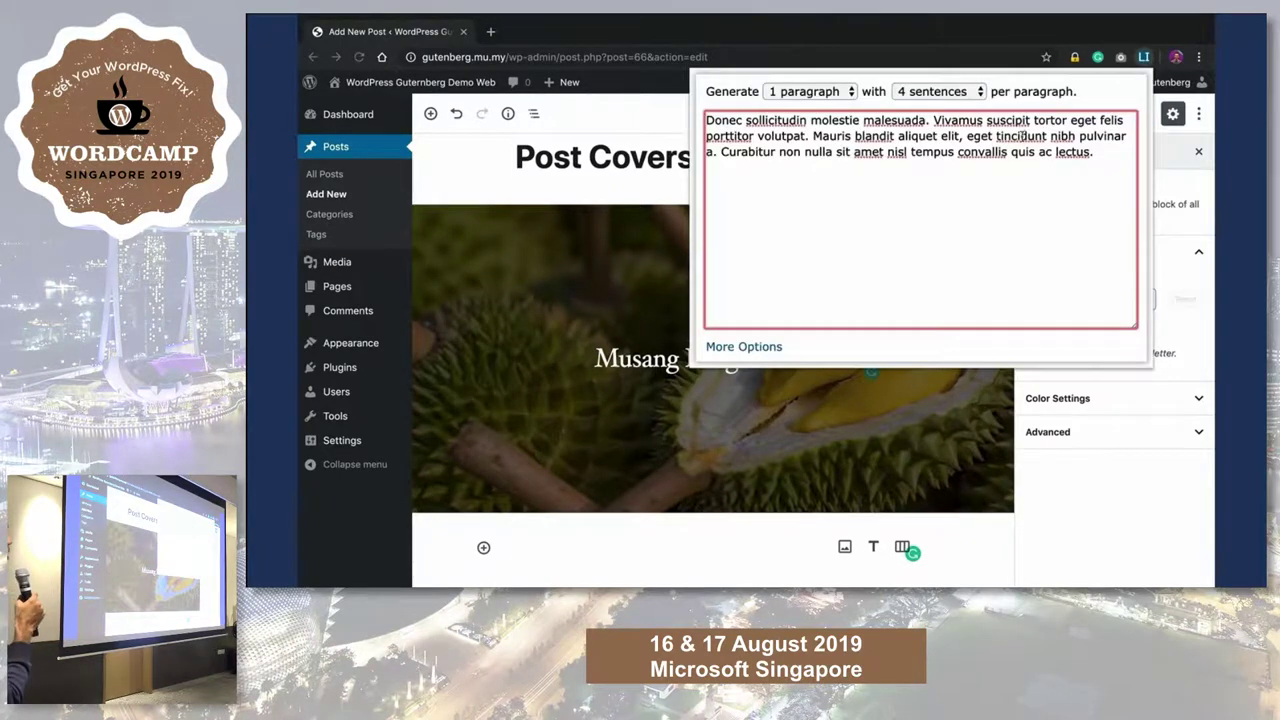
key("ctrl+a")
key("ctrl+c")
left_click(569, 551)
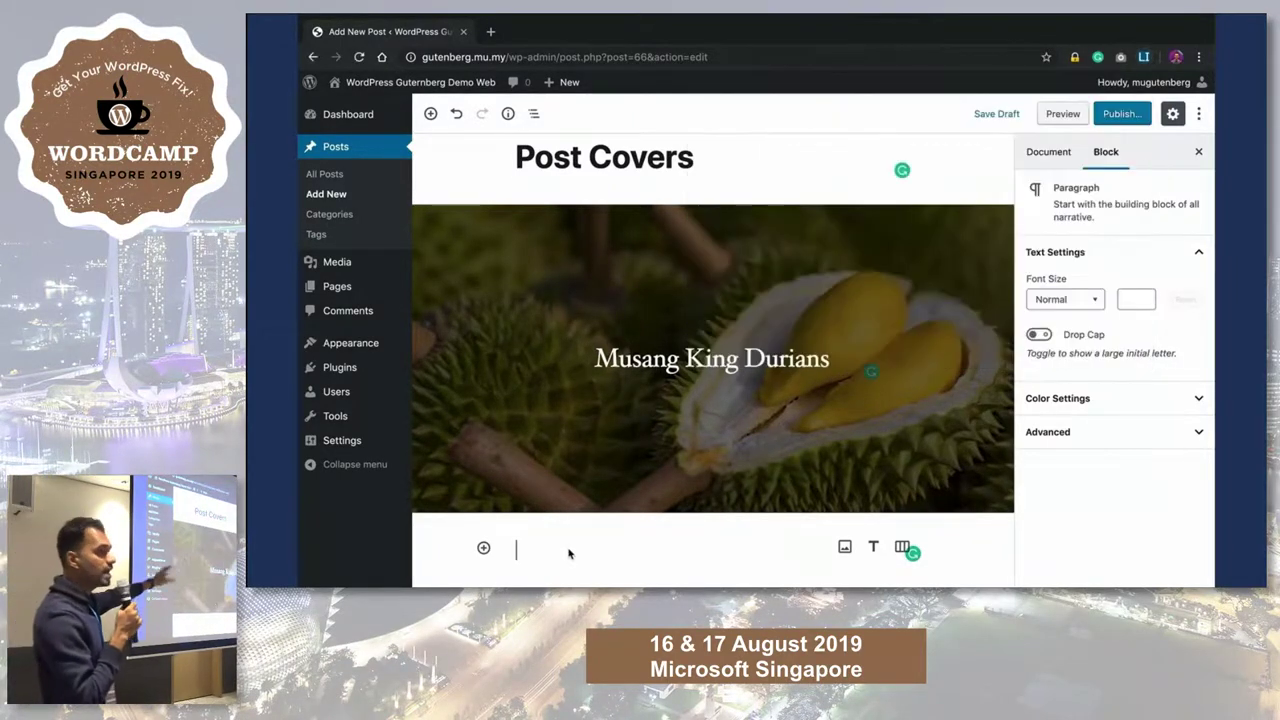
key("ctrl+v")
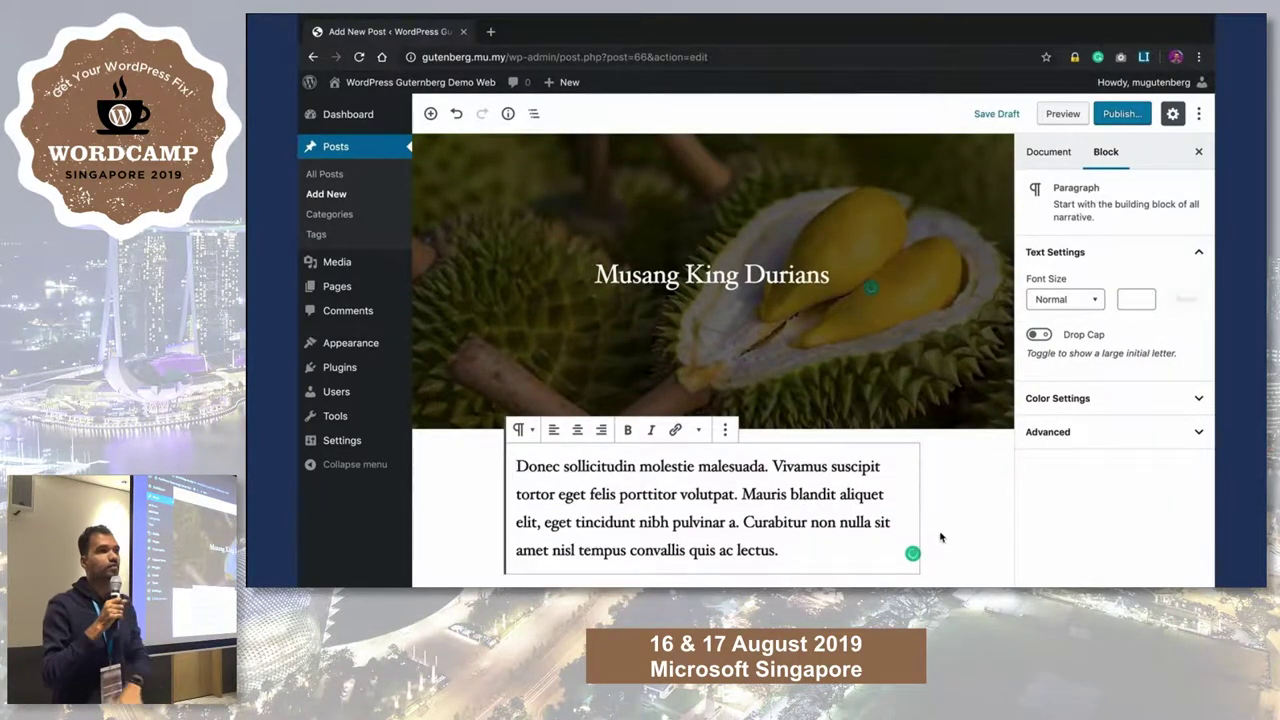
Step: Insert a second Cover block below the paragraph, using the video DurianCover.mp4 from the media library
left_click(431, 114)
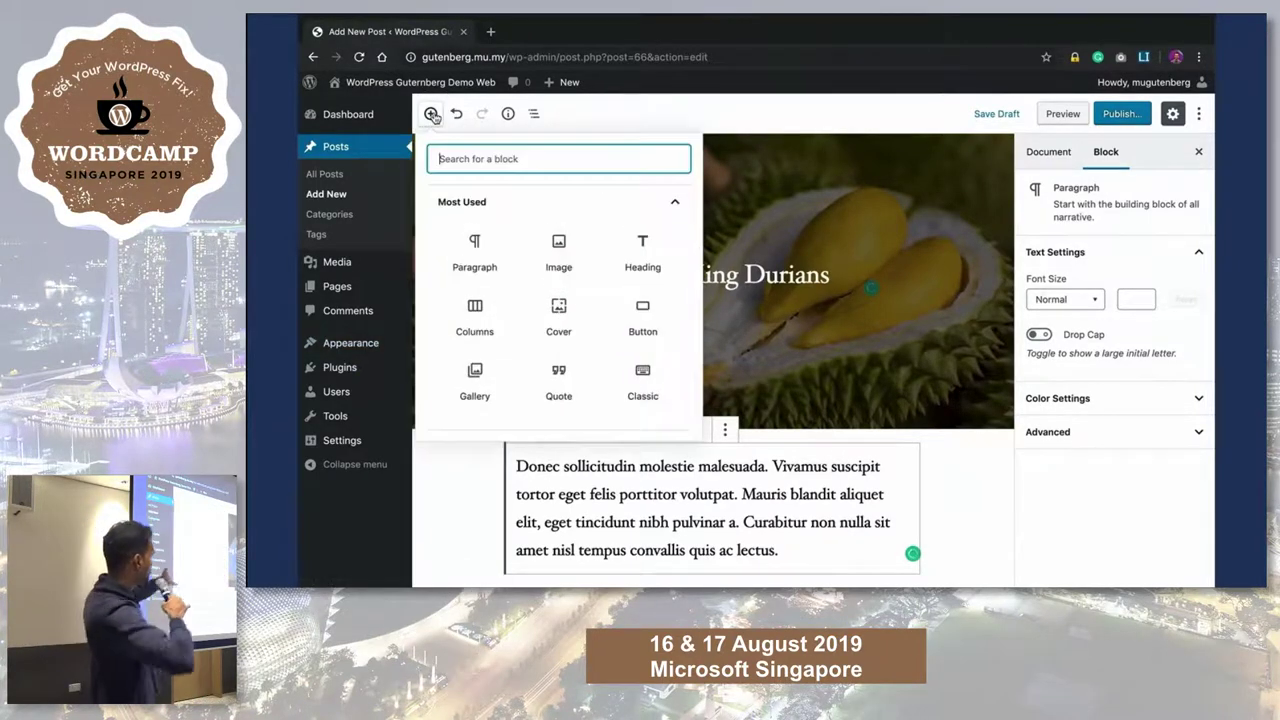
left_click(558, 316)
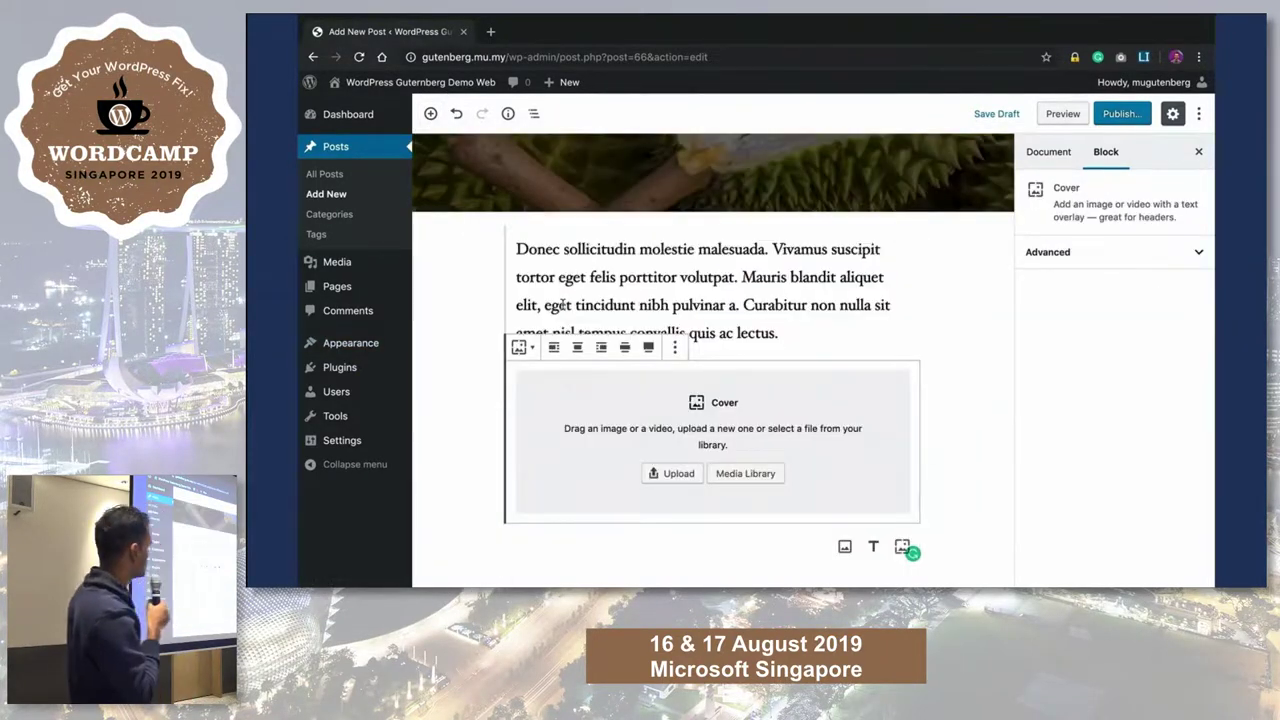
left_click(740, 474)
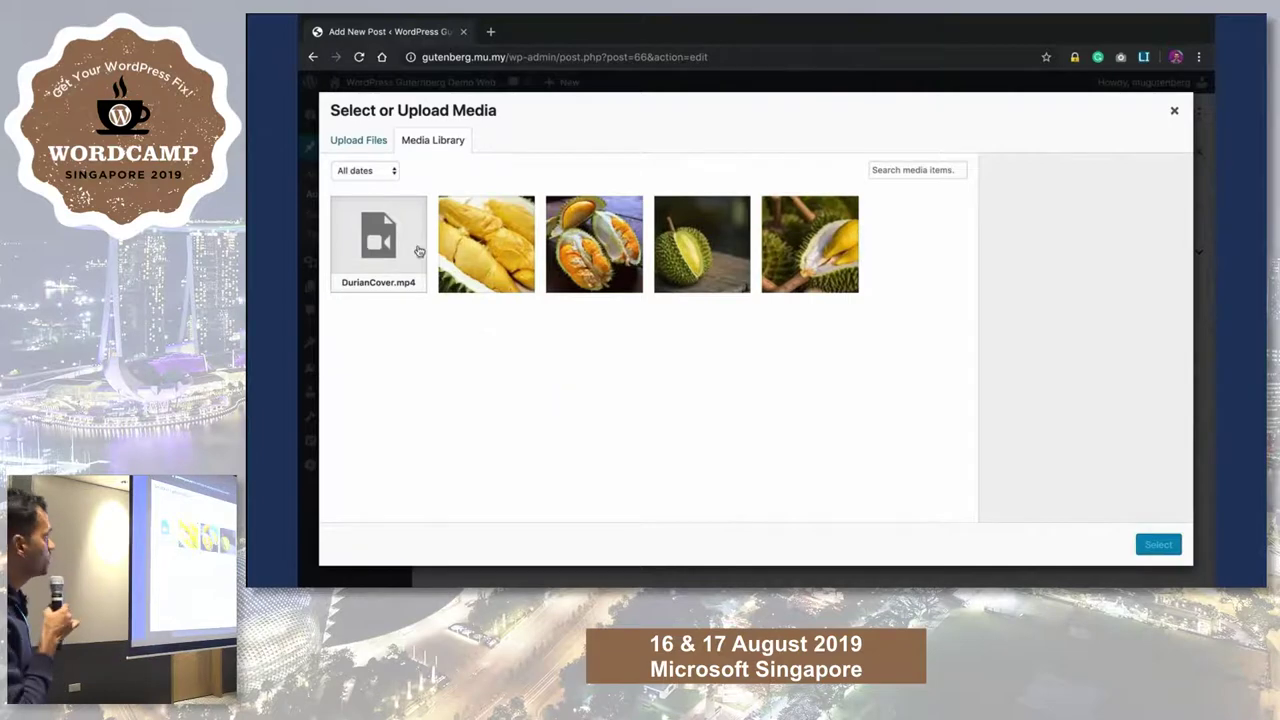
left_click(419, 251)
left_click(1157, 543)
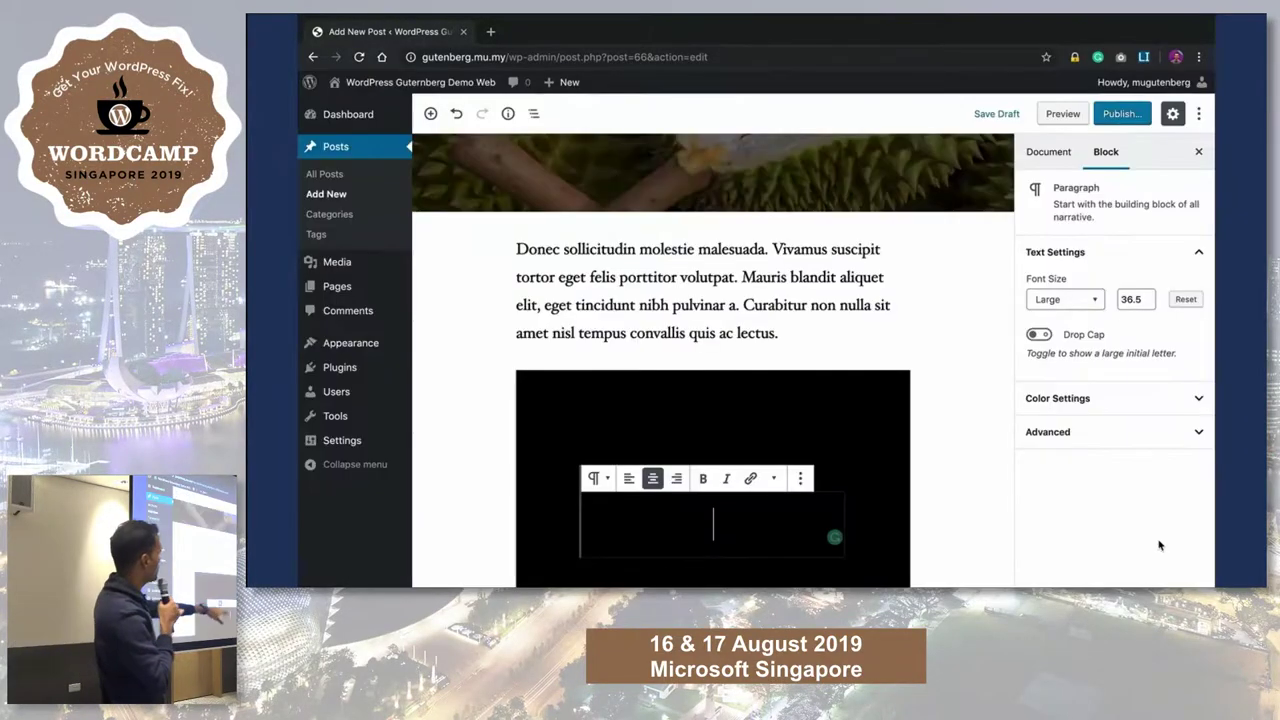
Step: Enter "Musang king Durians" as the video cover's text and set the cover to full width
type("M")
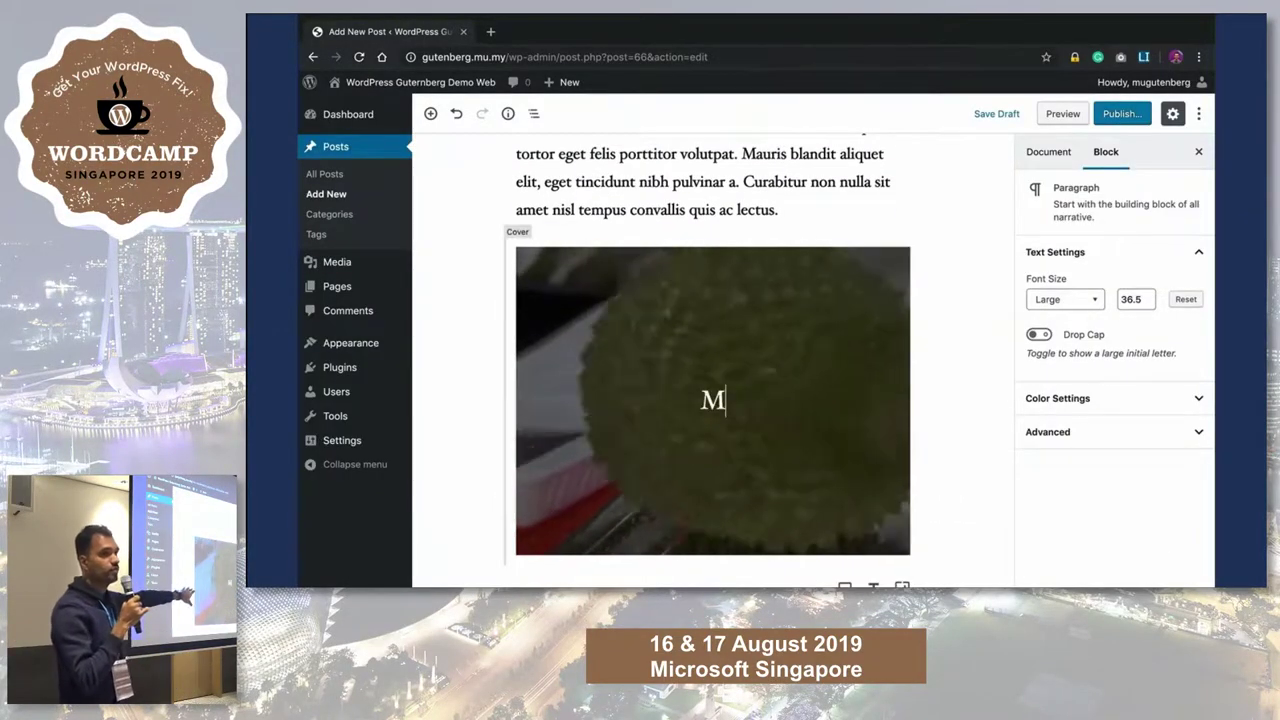
type("usang king ")
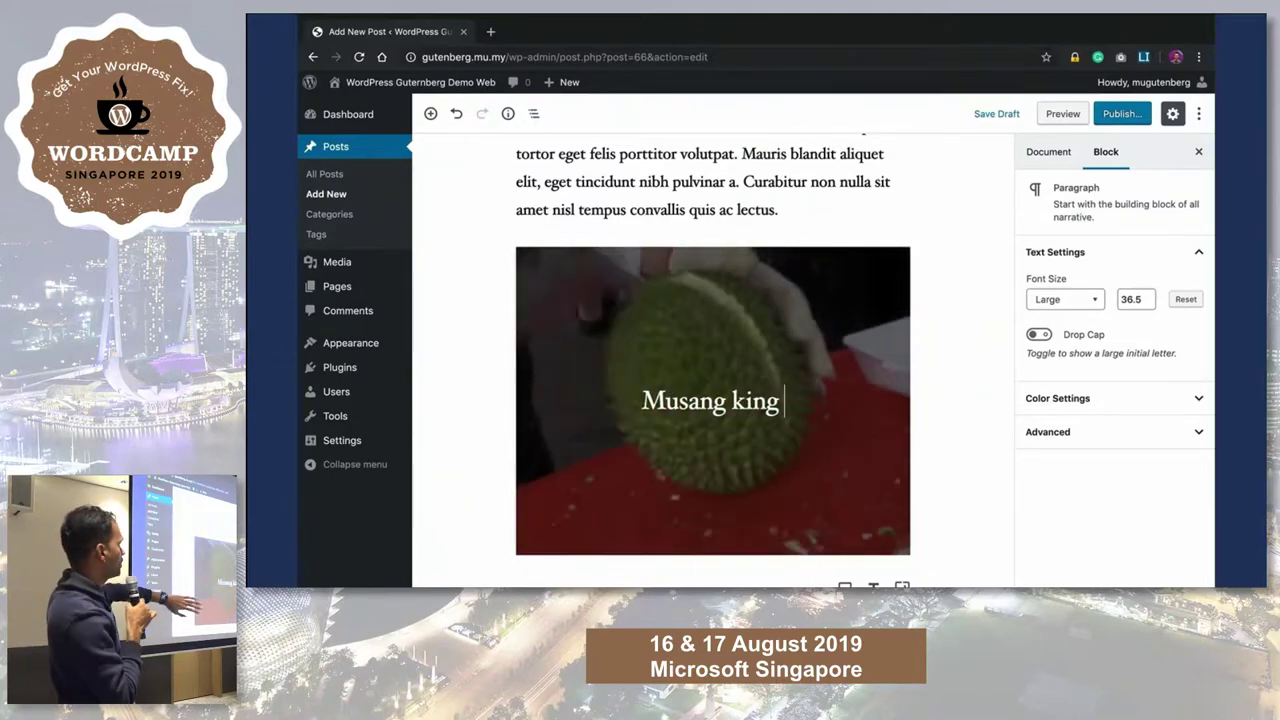
type("Durian")
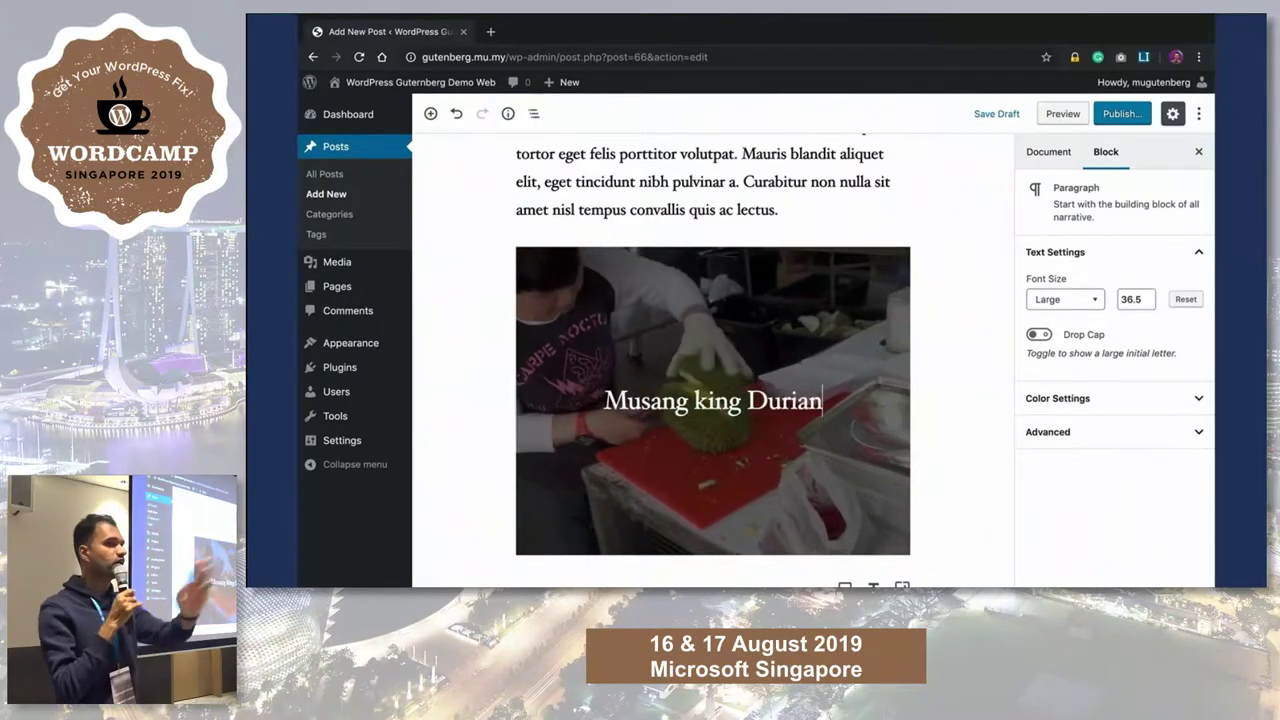
type("s")
left_click(821, 319)
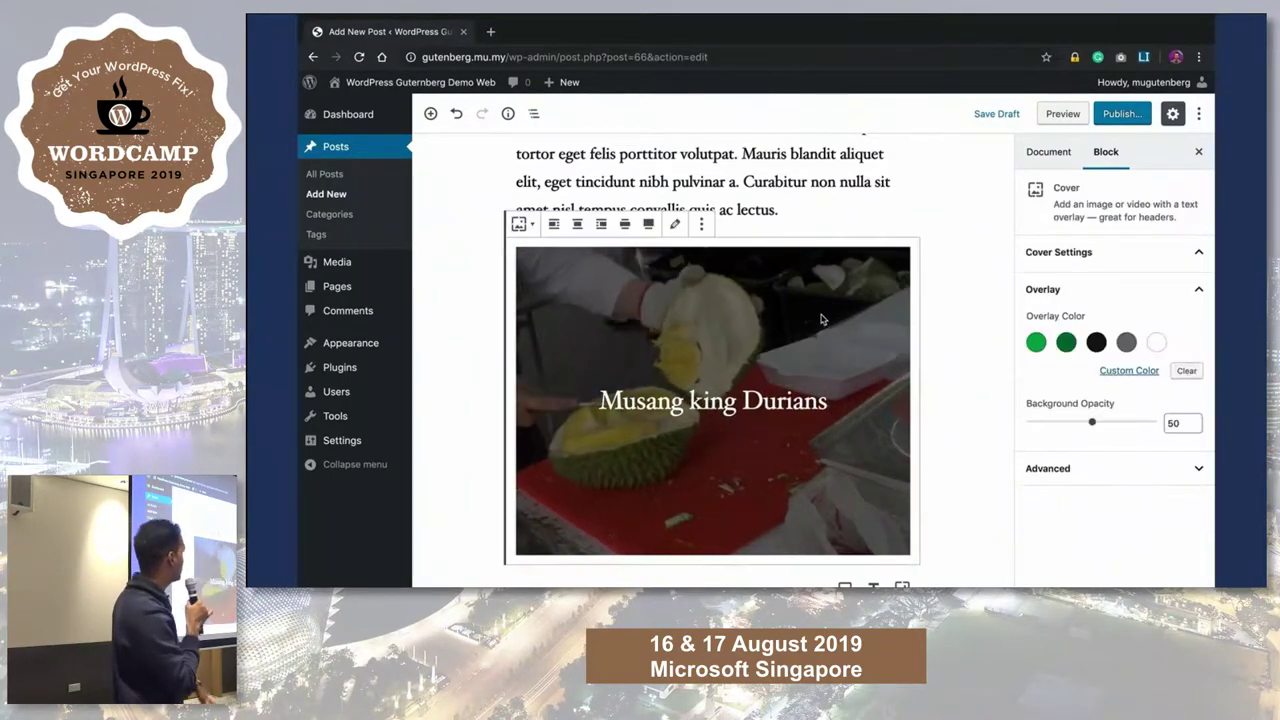
left_click(648, 224)
Step: Preview the post and examine the image cover, the paragraph and the video cover on the page
scroll(810, 367, "up", 3)
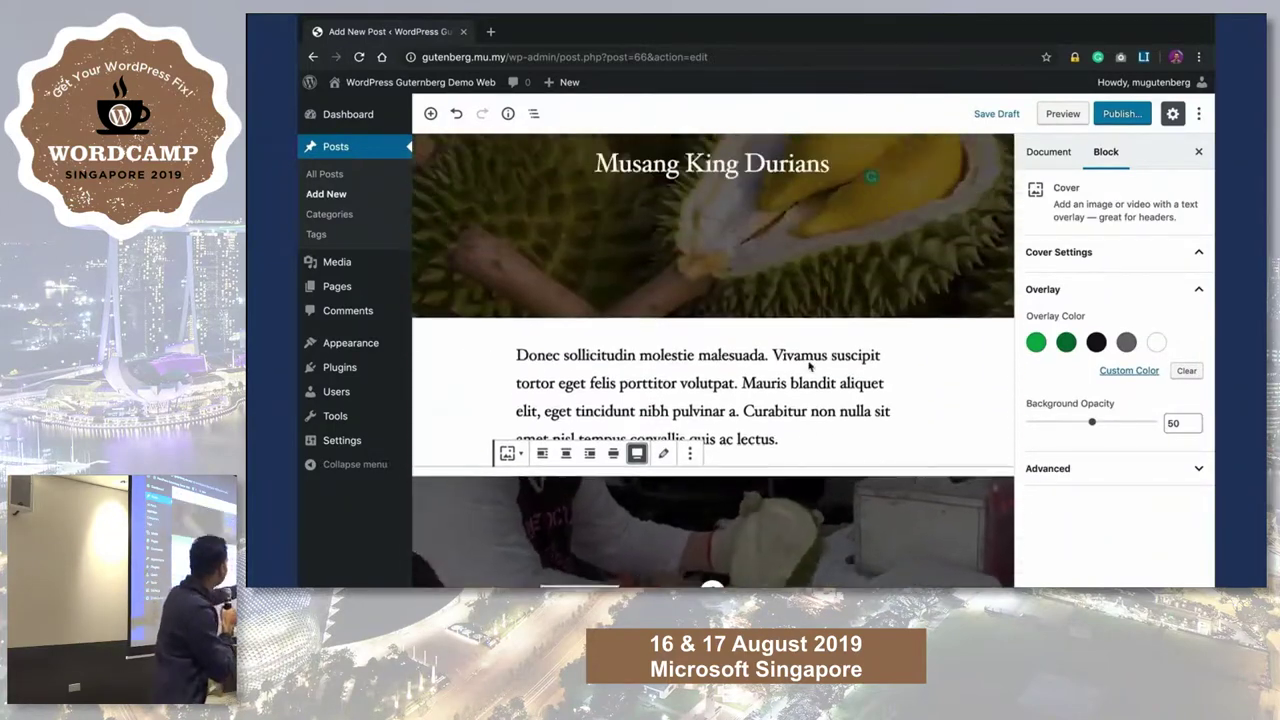
left_click(1061, 114)
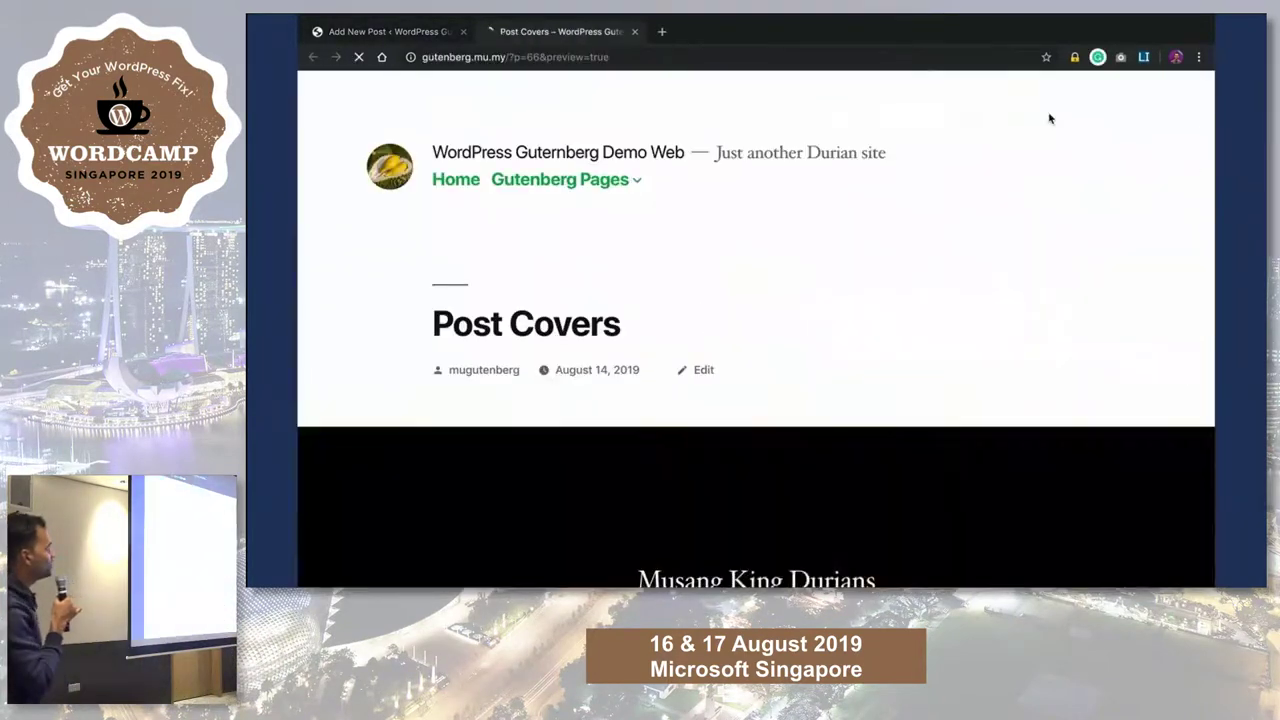
scroll(1120, 268, "down", 3)
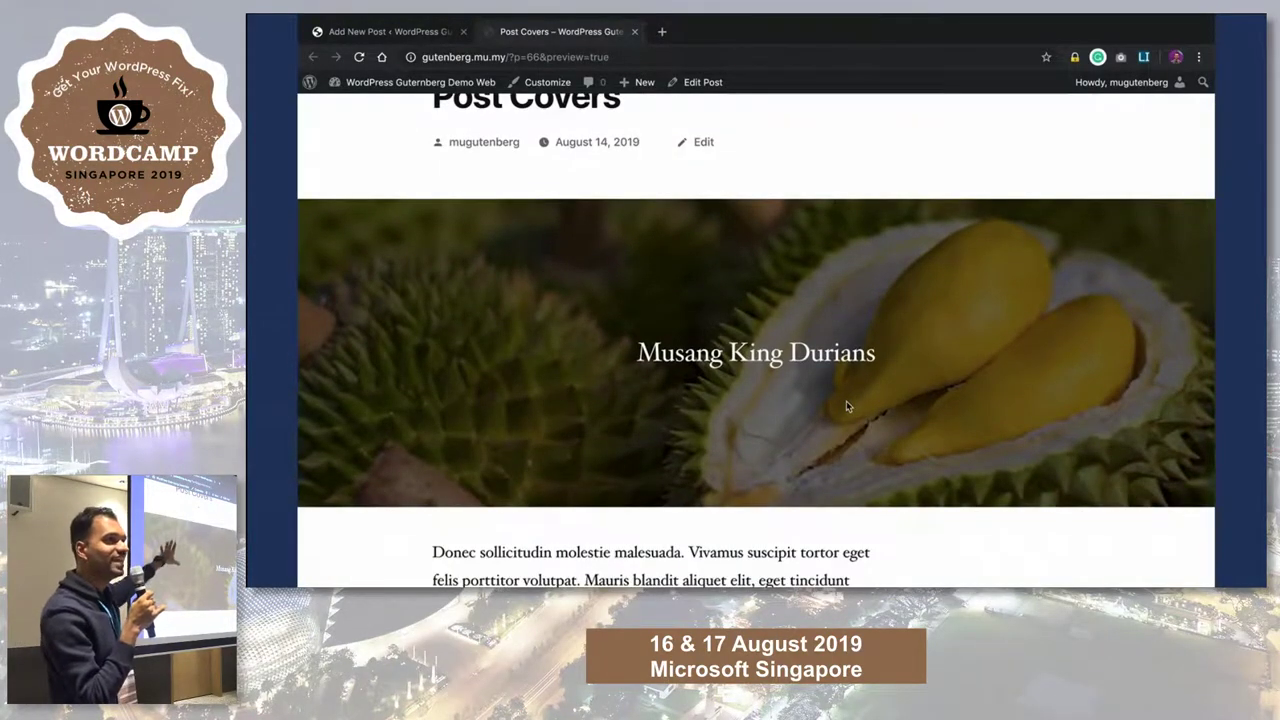
scroll(846, 406, "down", 5)
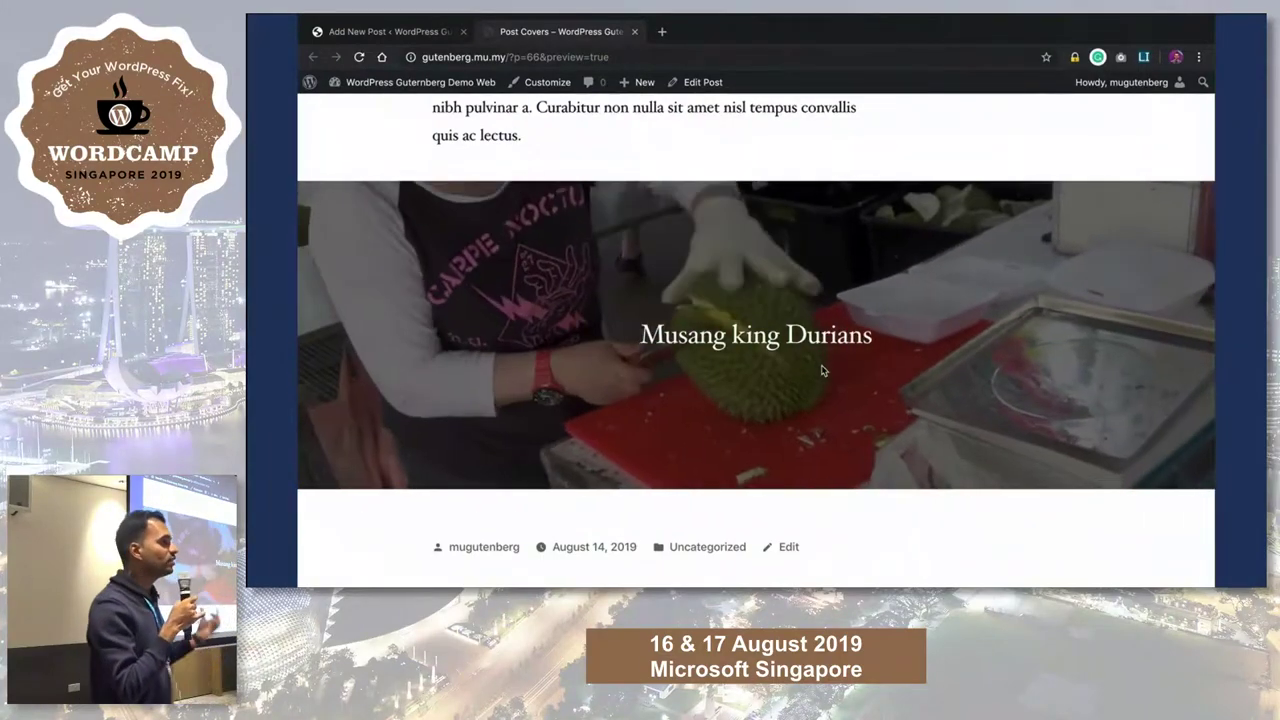
scroll(822, 371, "up", 2)
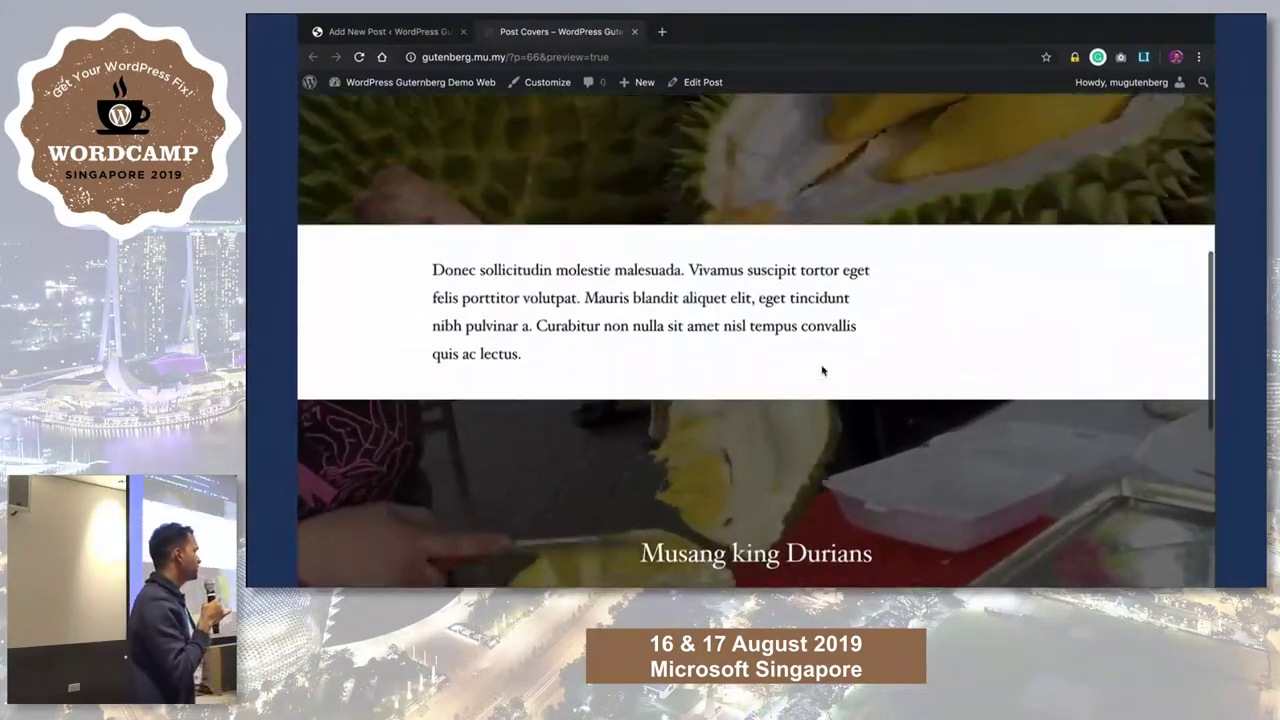
scroll(822, 371, "up", 6)
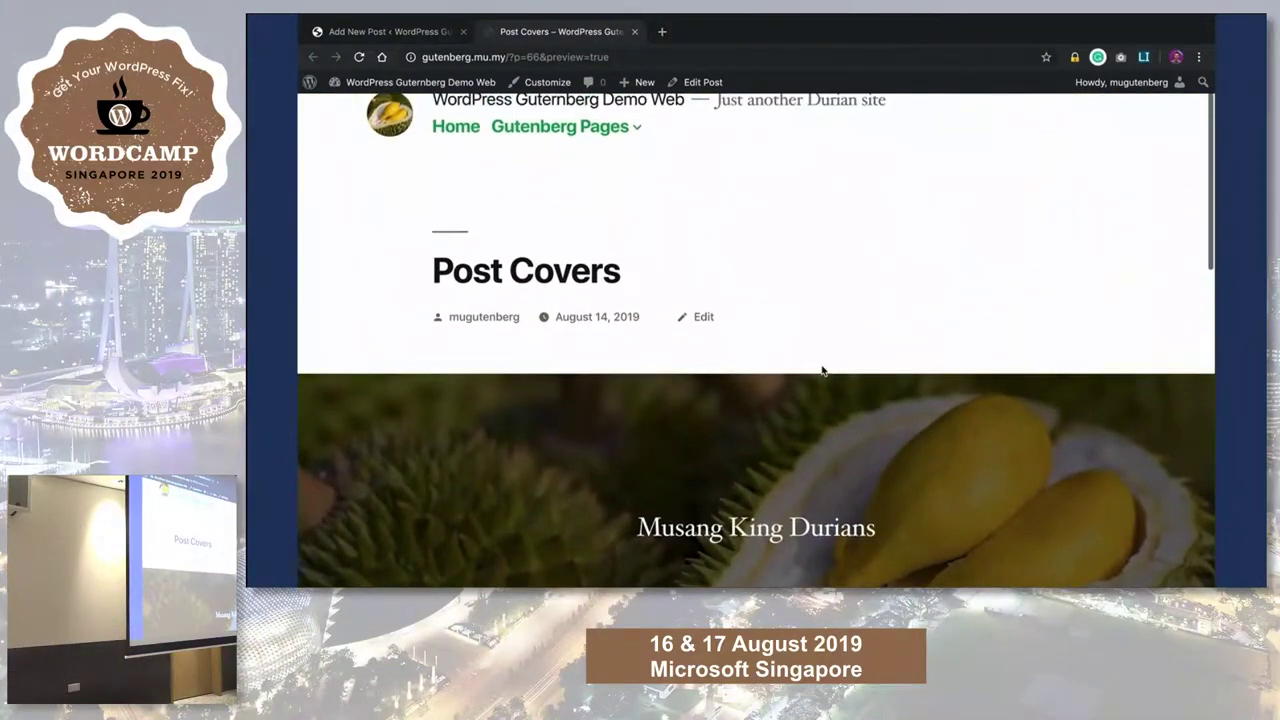
key("super+Tab")
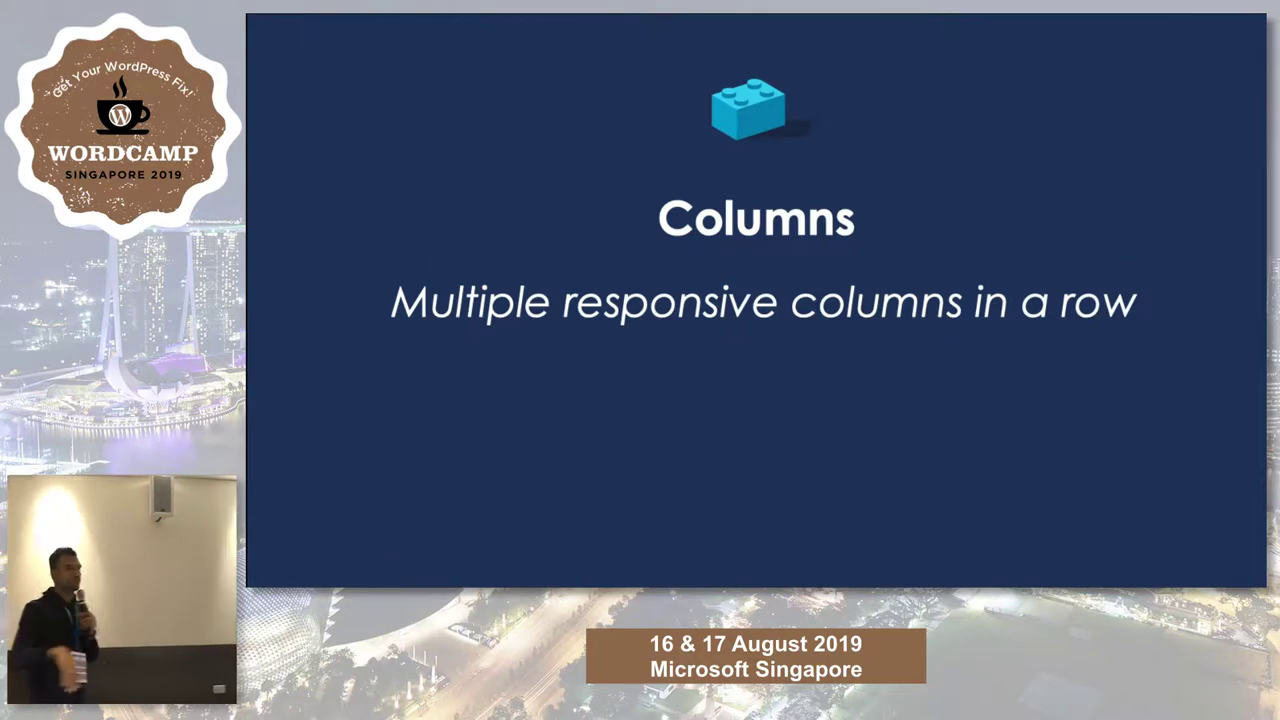
Step: Insert a Columns block below the title of the "Columns" post and set it to 3 columns
key("super+Tab")
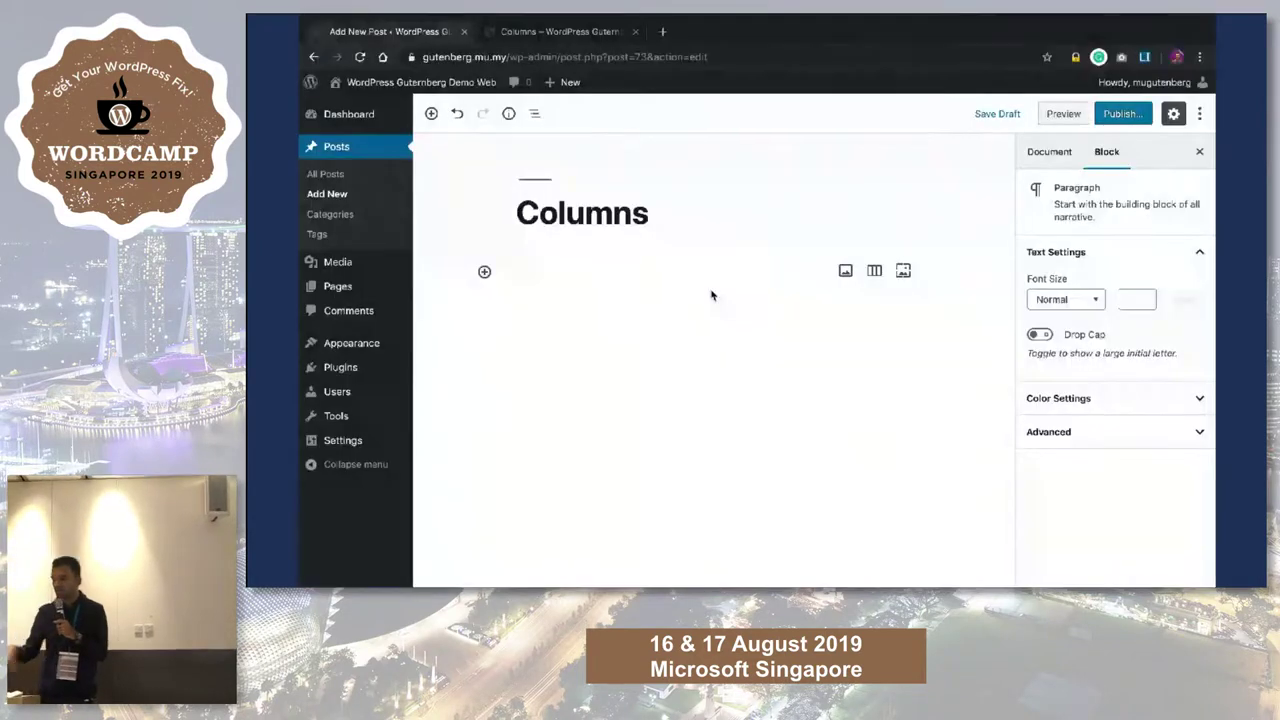
left_click(651, 266)
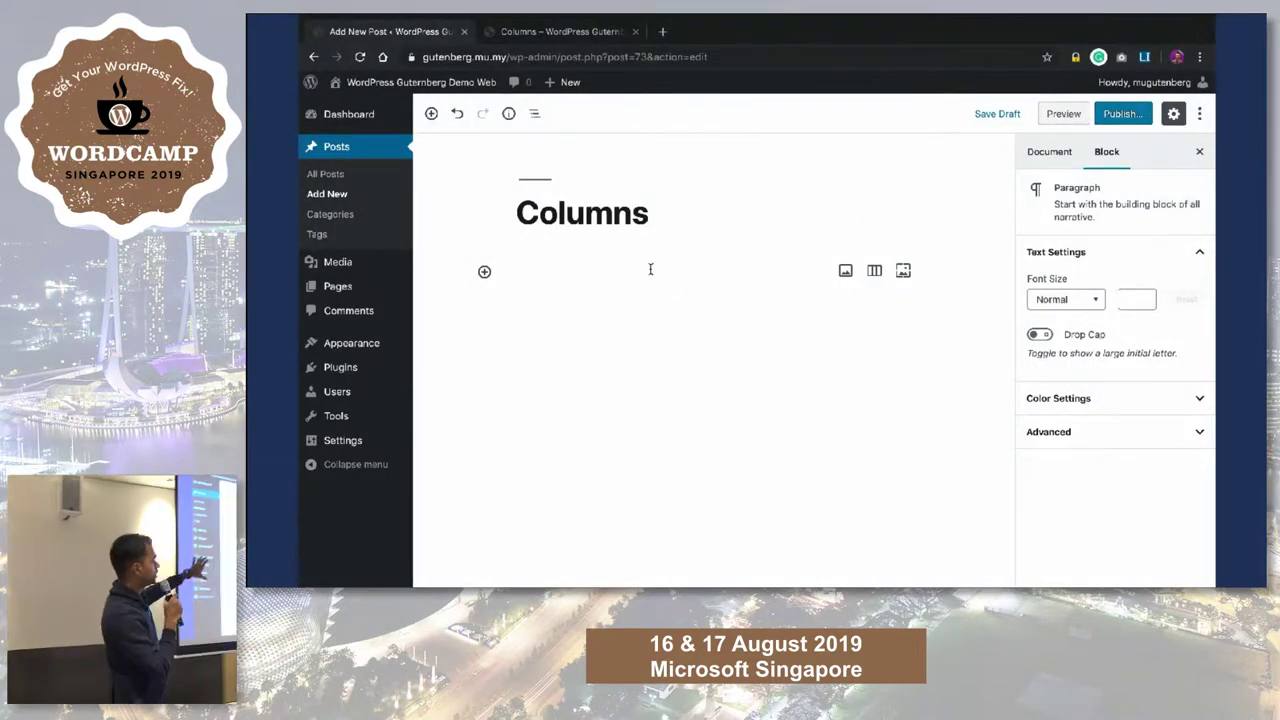
type("/col")
left_click(622, 307)
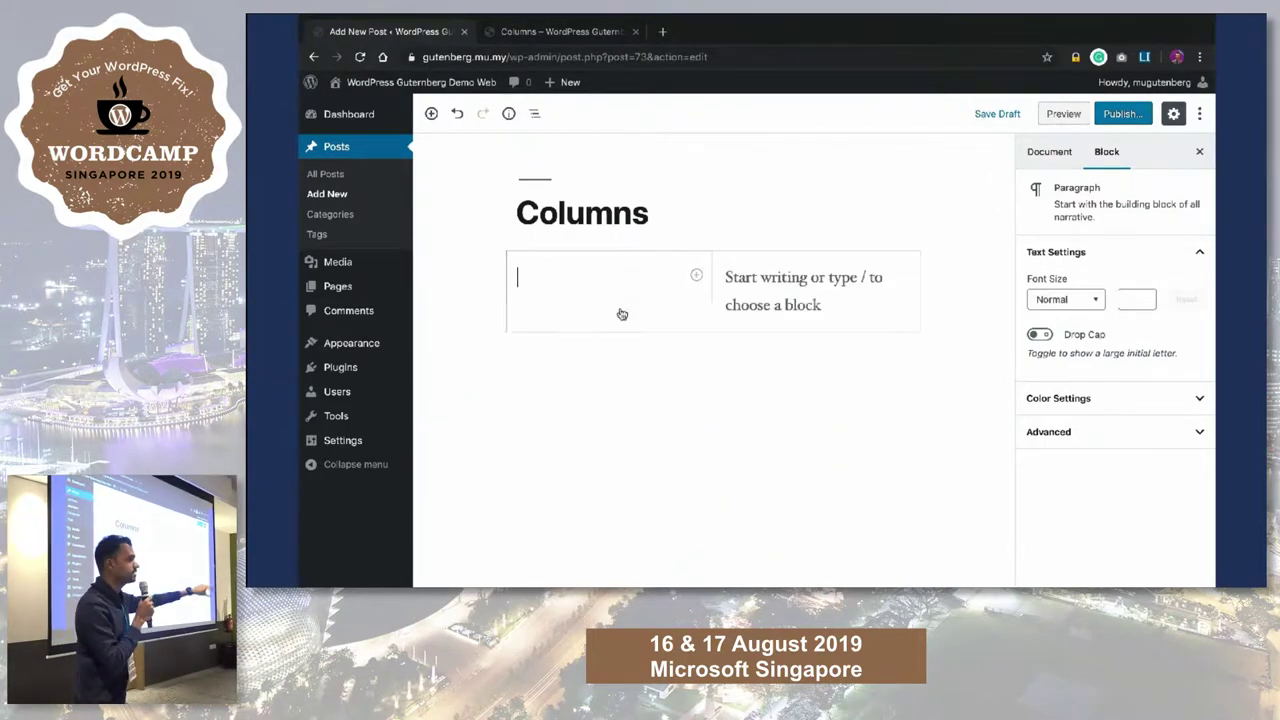
left_click(579, 288)
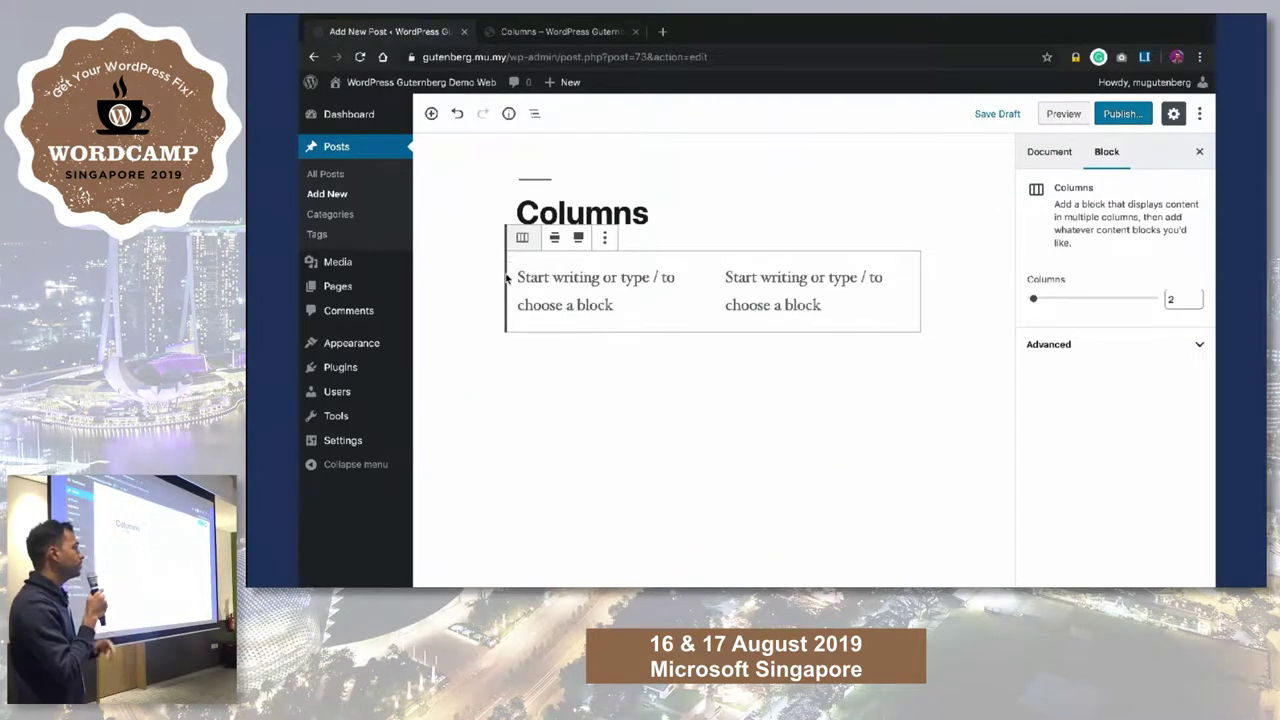
left_click_drag(1034, 302, 1056, 300)
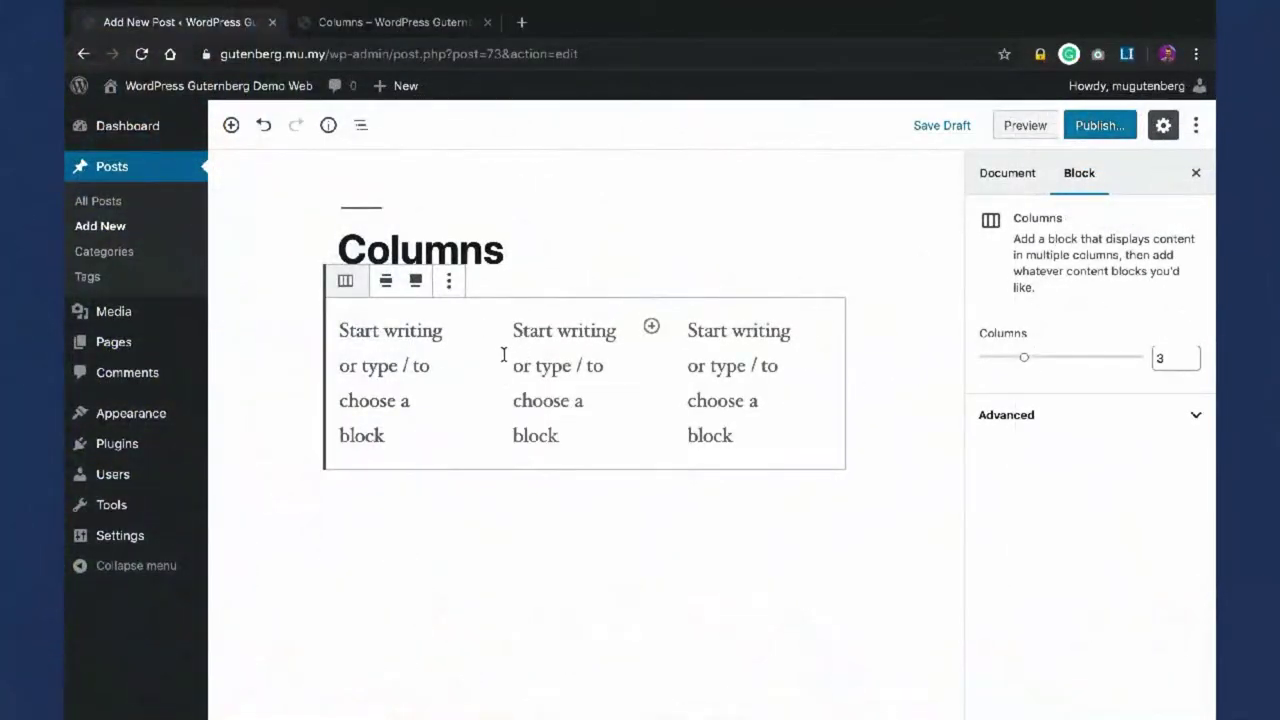
Step: Enter "Musang King" and "RM 55/KG" on two lines in the first column
left_click(423, 366)
type("Du")
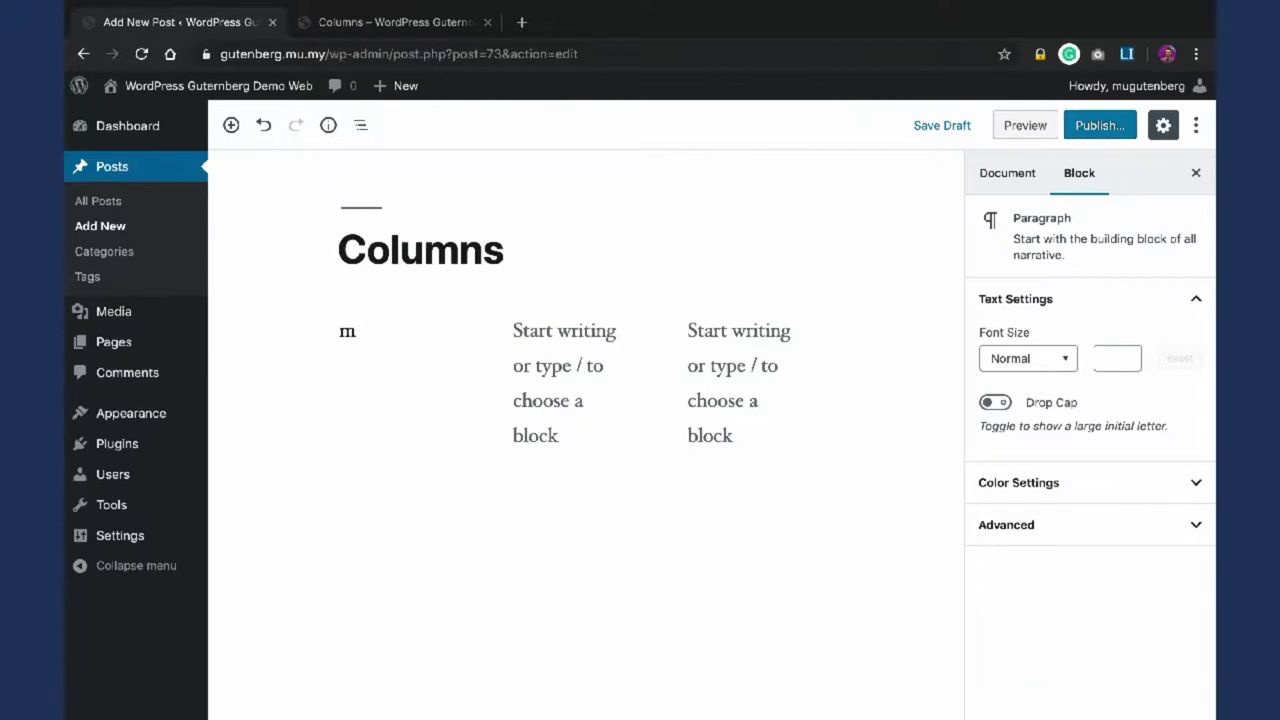
type("usang King")
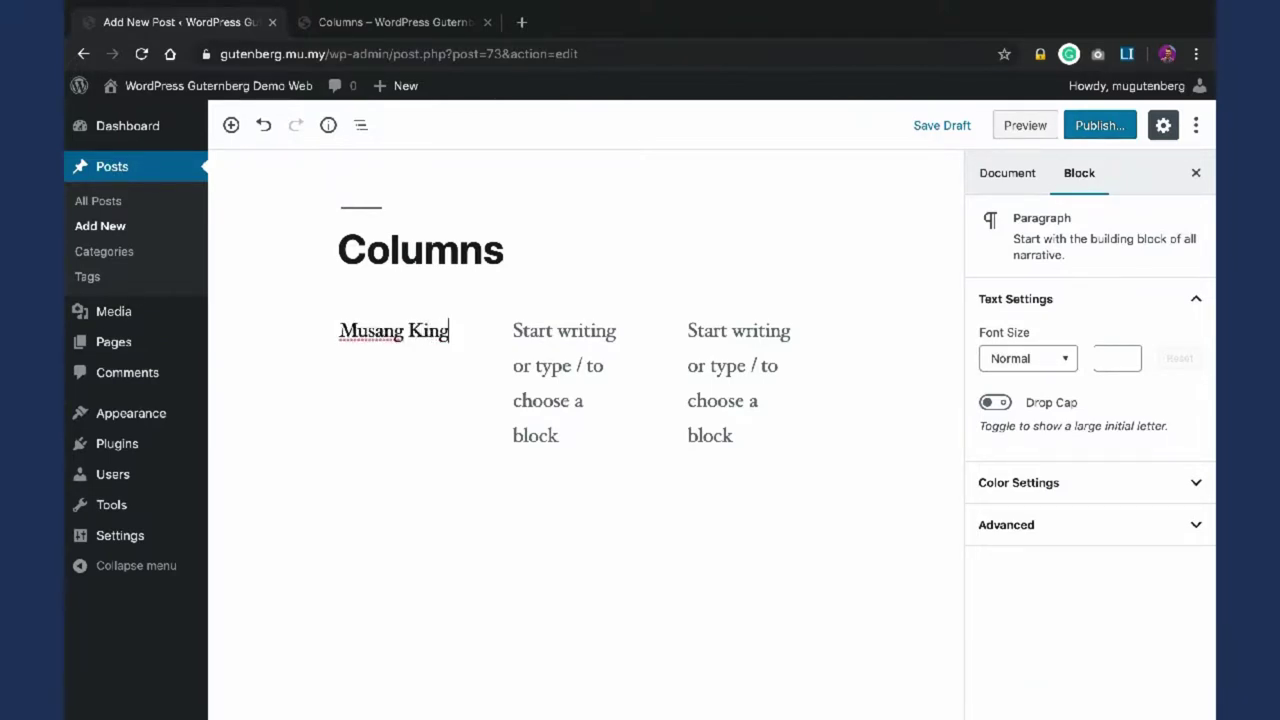
type("RM 55/KG")
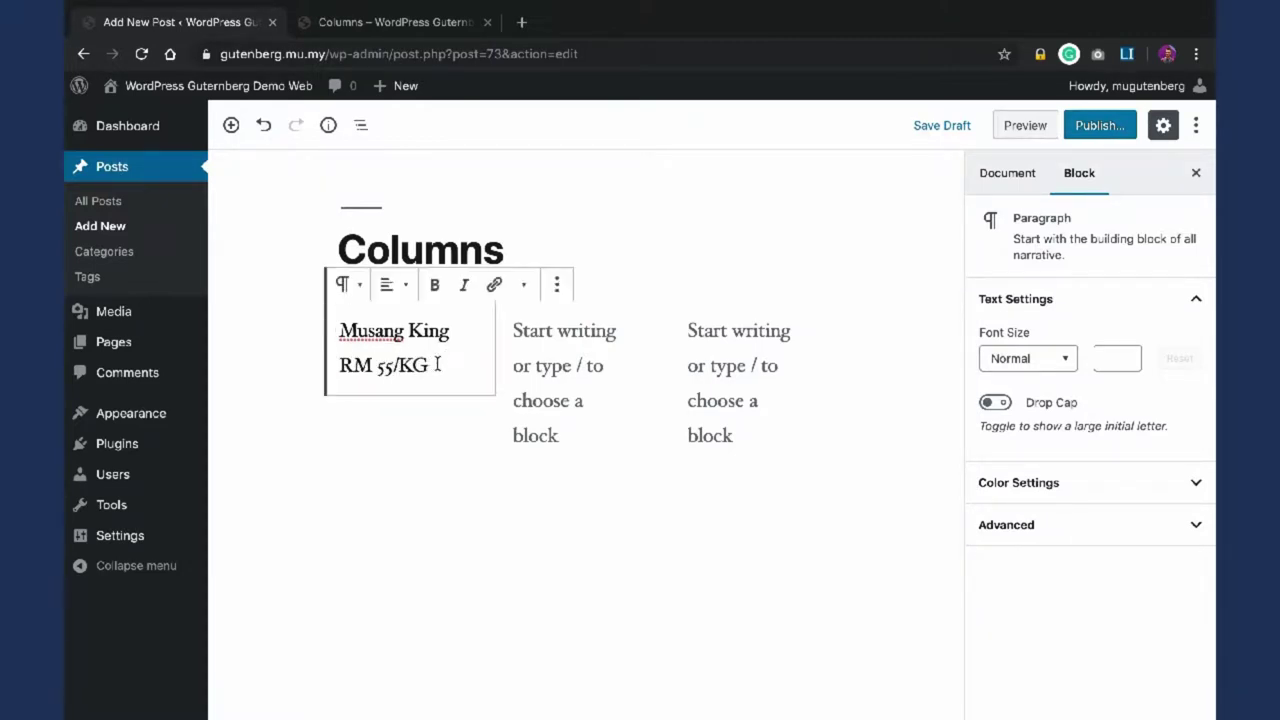
Step: Centre the first column's text and make it bold
left_click_drag(437, 363, 306, 306)
left_click(387, 286)
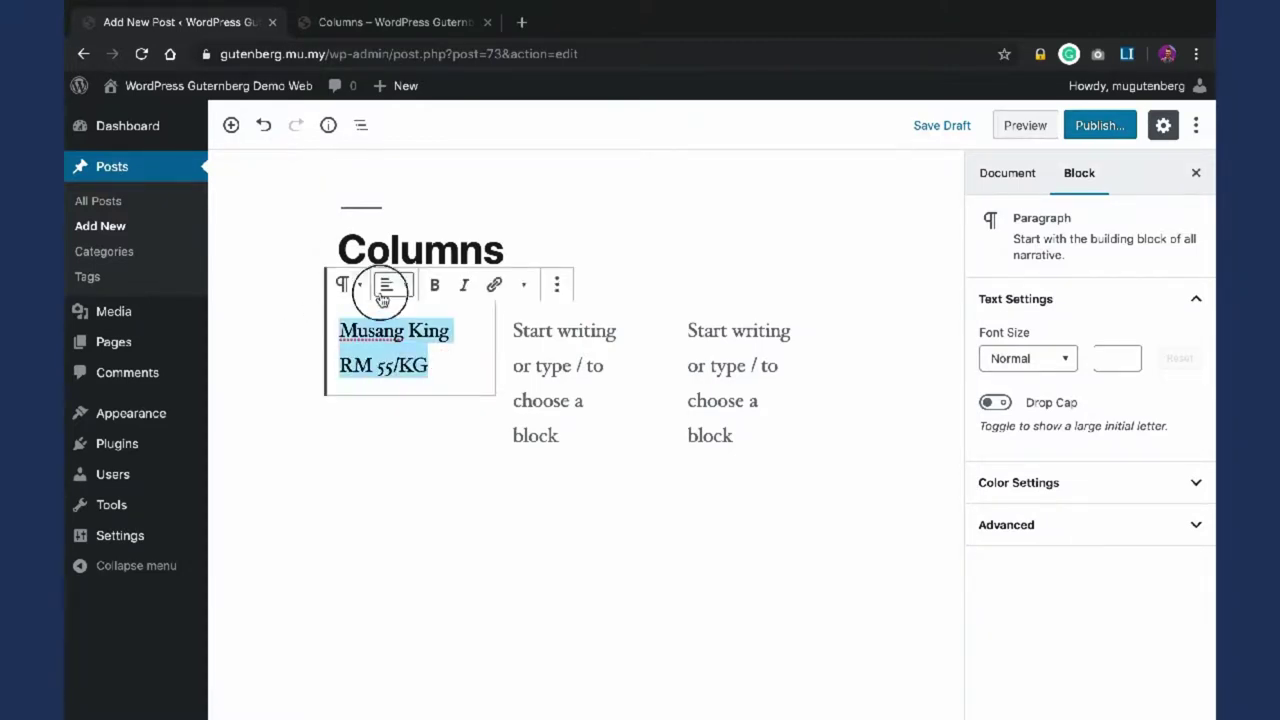
left_click(391, 363)
left_click(434, 285)
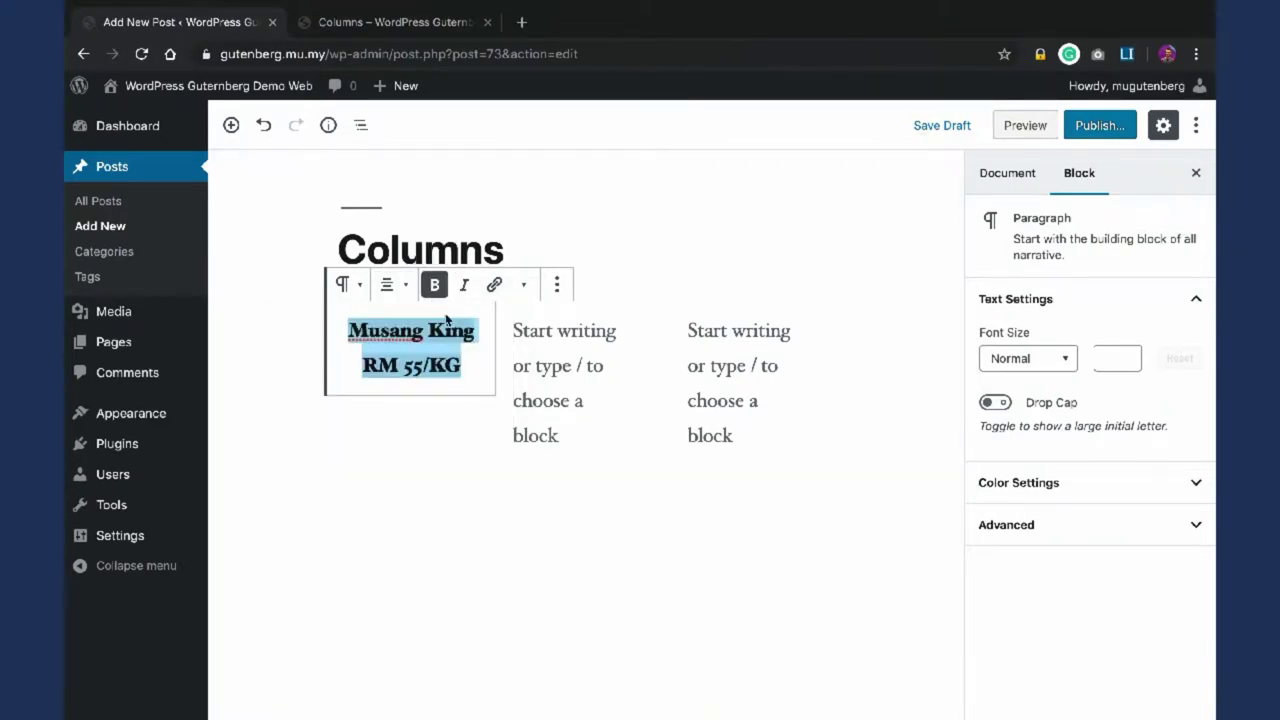
Step: Copy the first column's bold text into the second column
left_click(473, 366)
left_click_drag(473, 366, 334, 314)
key("ctrl+c")
left_click(563, 387)
key("ctrl+v")
Step: Change the second column's text to "D24 Durian" with the price "RM 35/KG"
triple_click(516, 330)
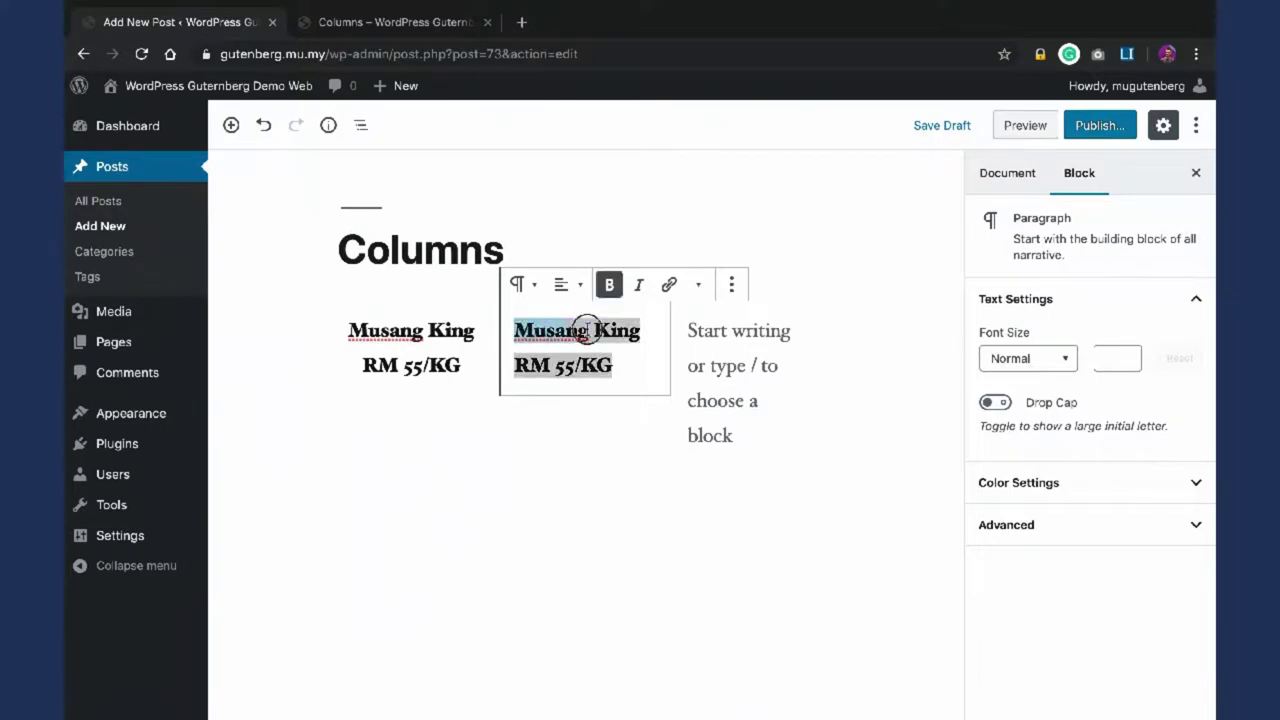
left_click(608, 380)
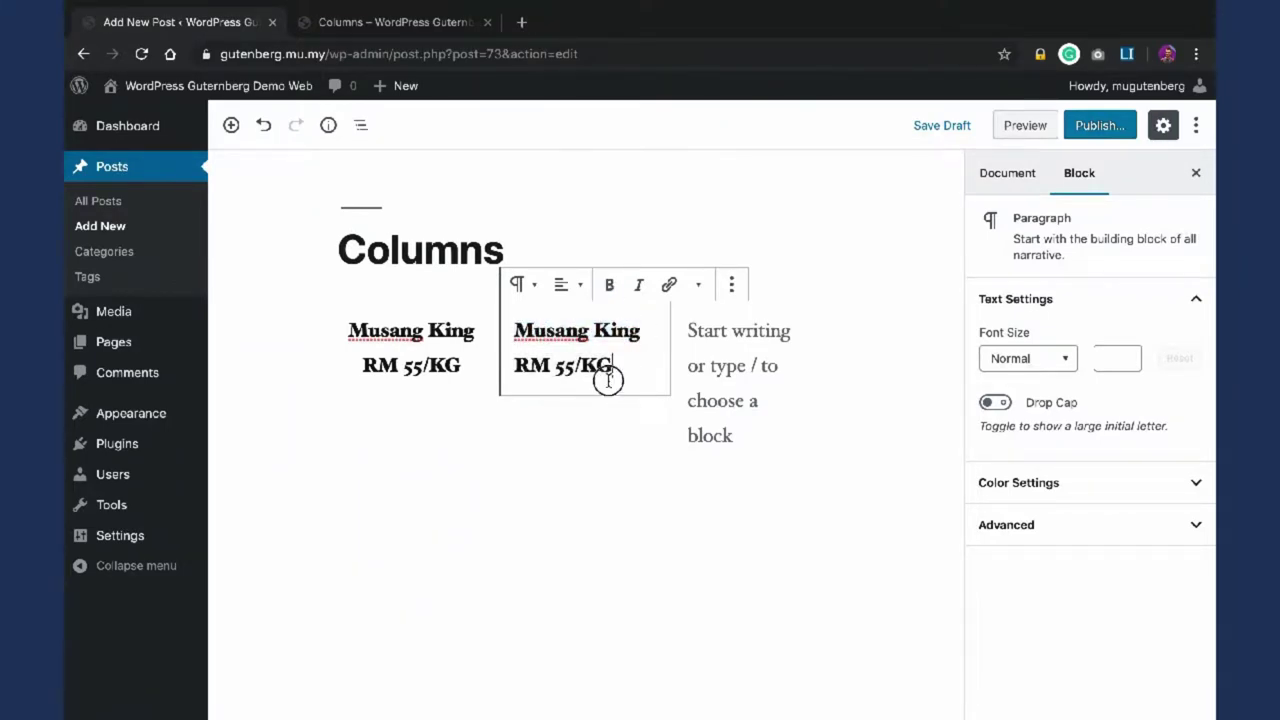
triple_click(592, 338)
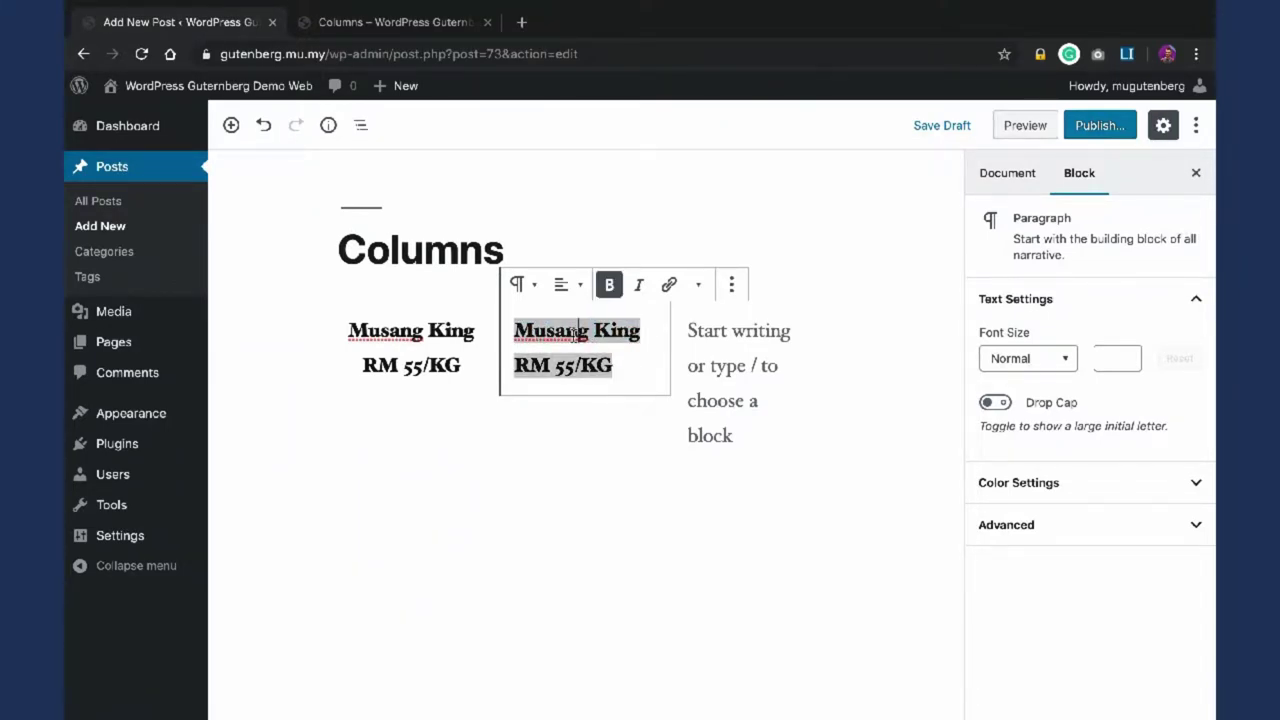
left_click_drag(516, 334, 643, 323)
type("D2")
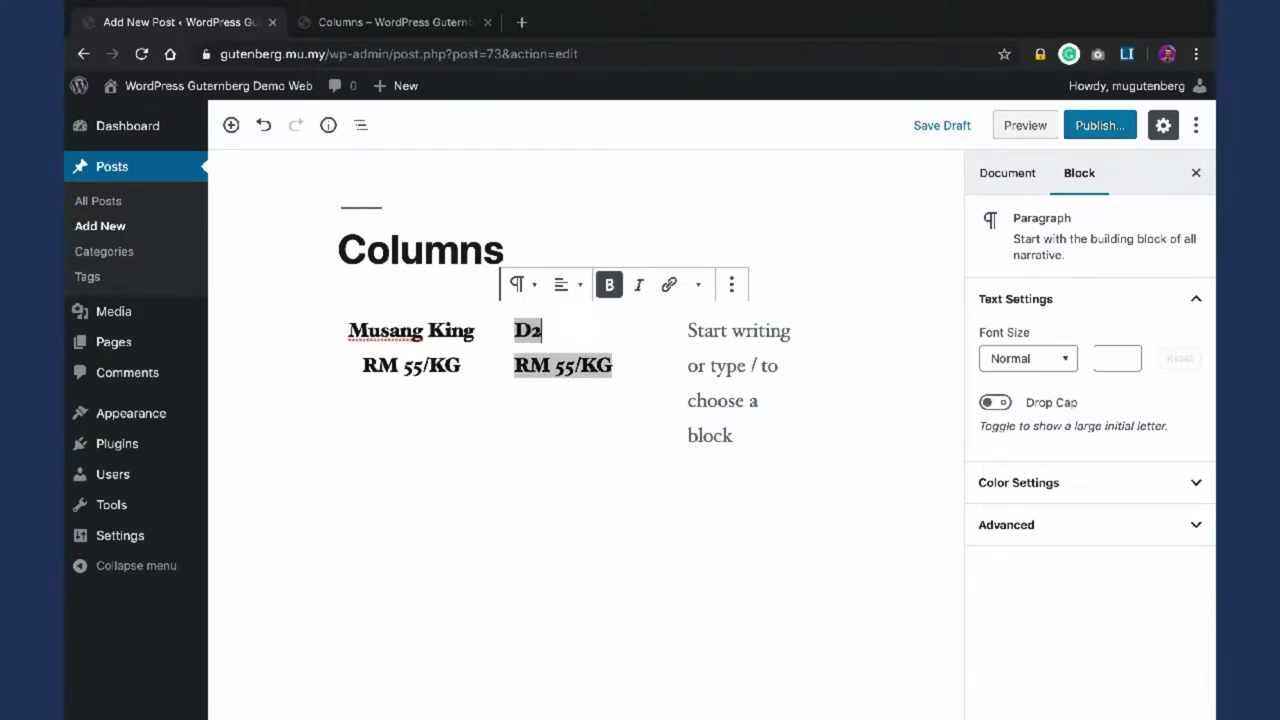
type("4 Durian")
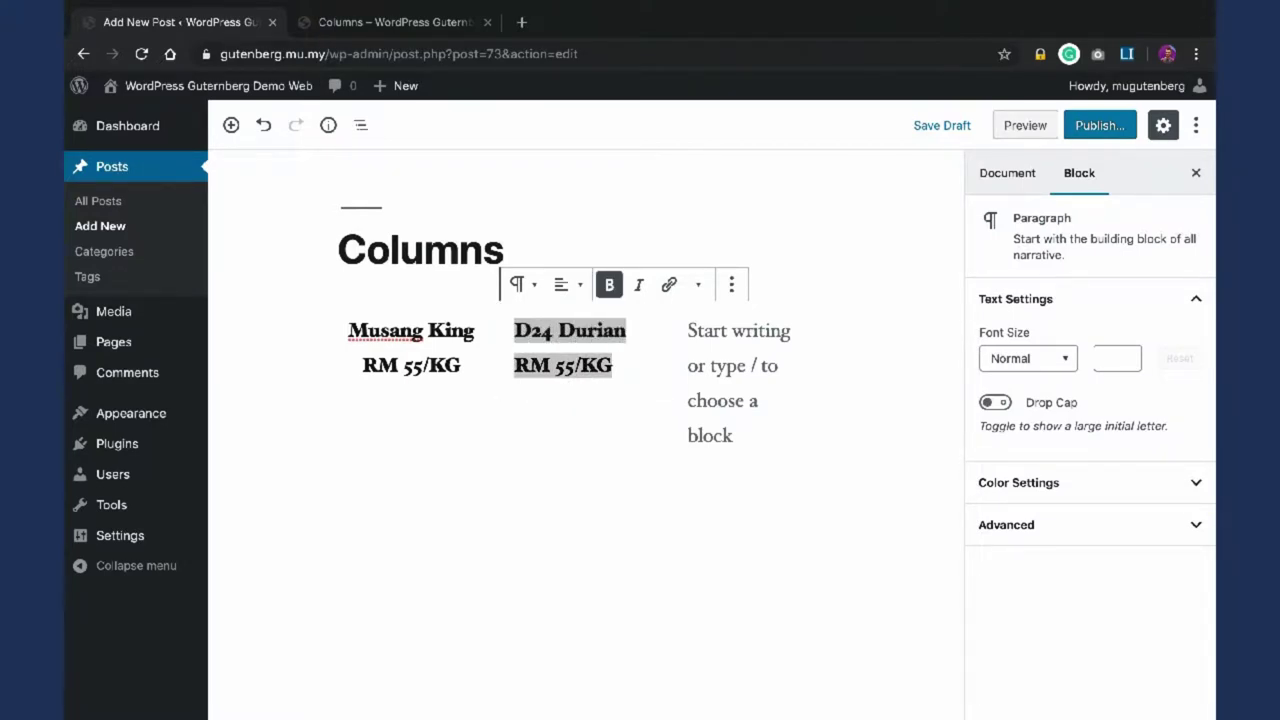
key("BackSpace")
key("BackSpace")
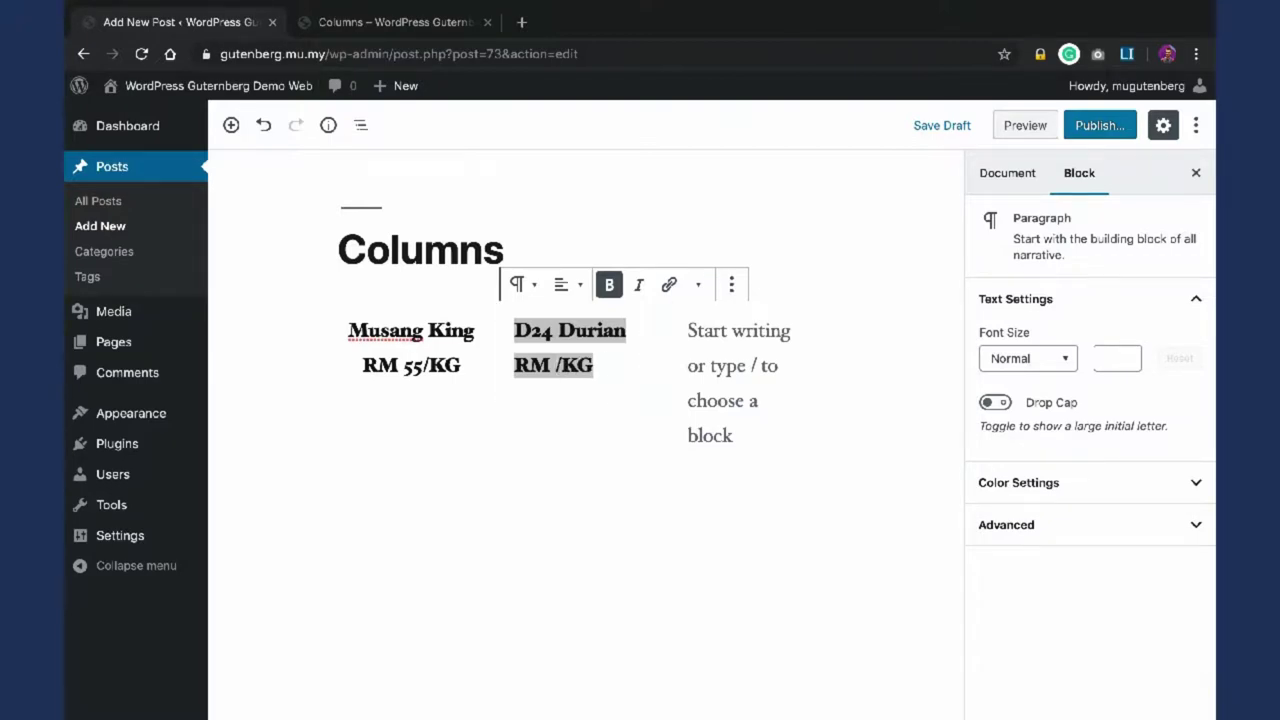
type("35")
Step: Centre the second column's text and copy it into the third column
key("ctrl+a")
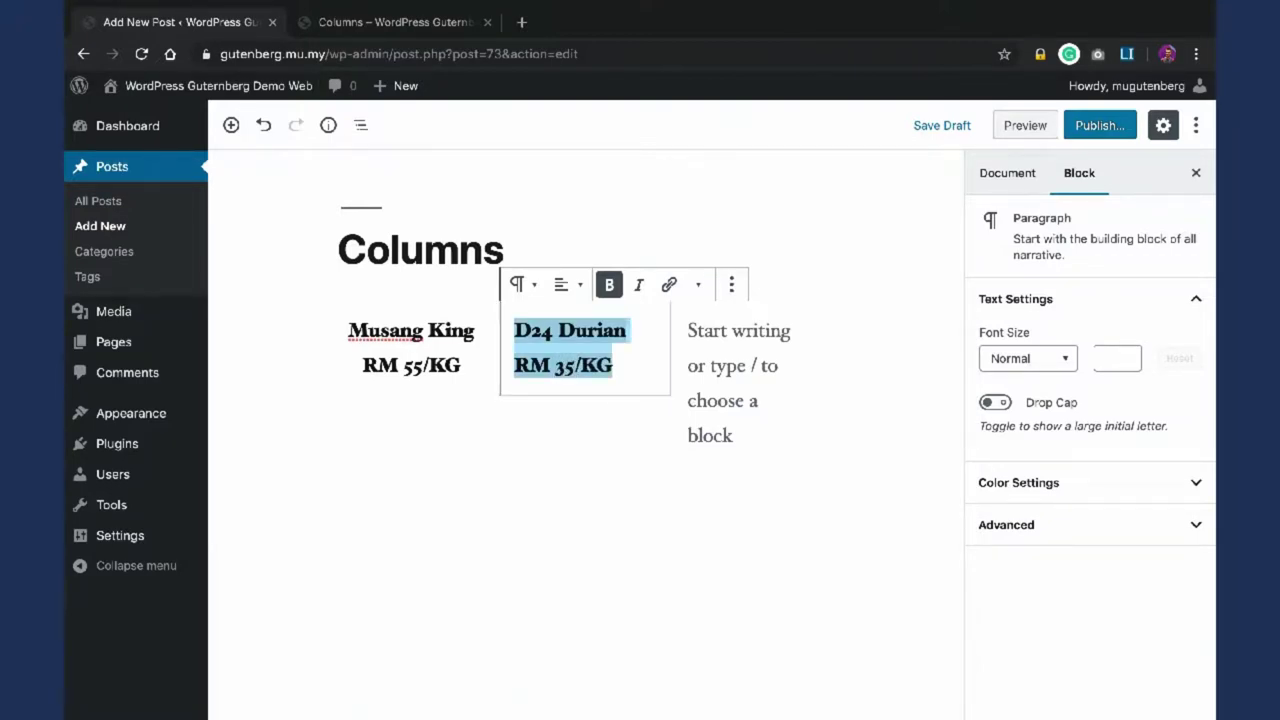
left_click(571, 303)
left_click(575, 363)
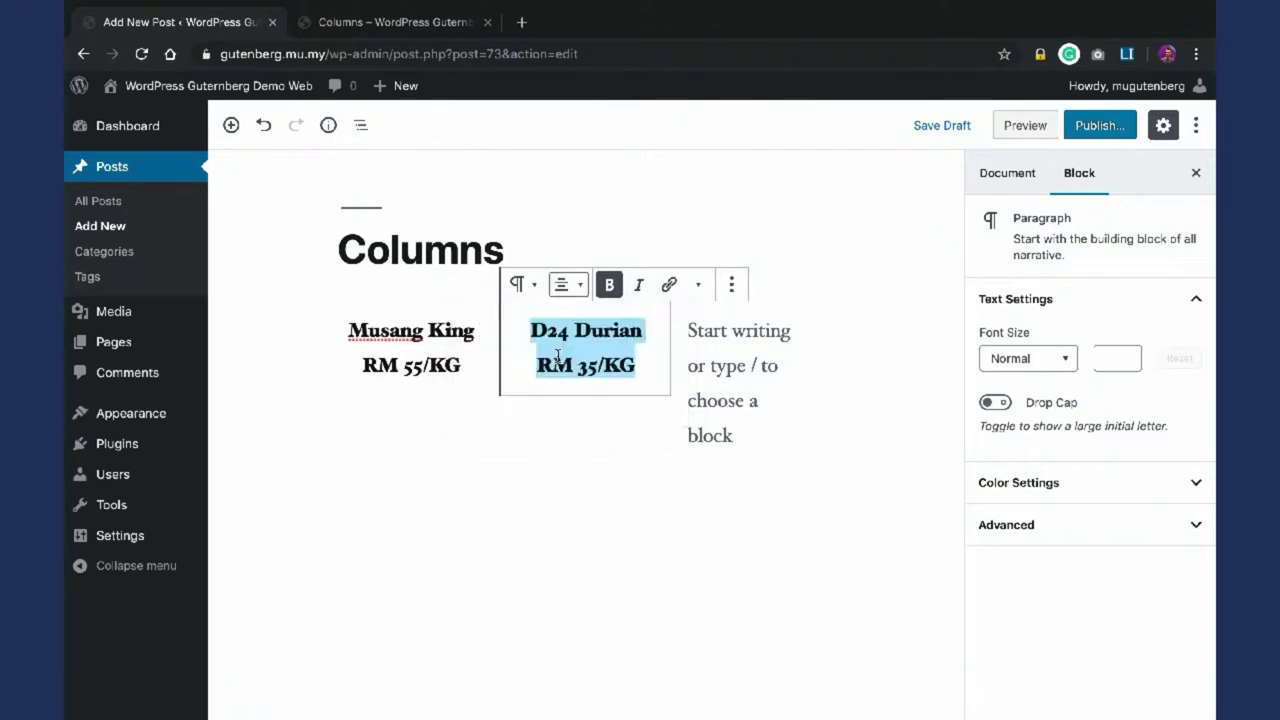
left_click(756, 381)
key("ctrl+v")
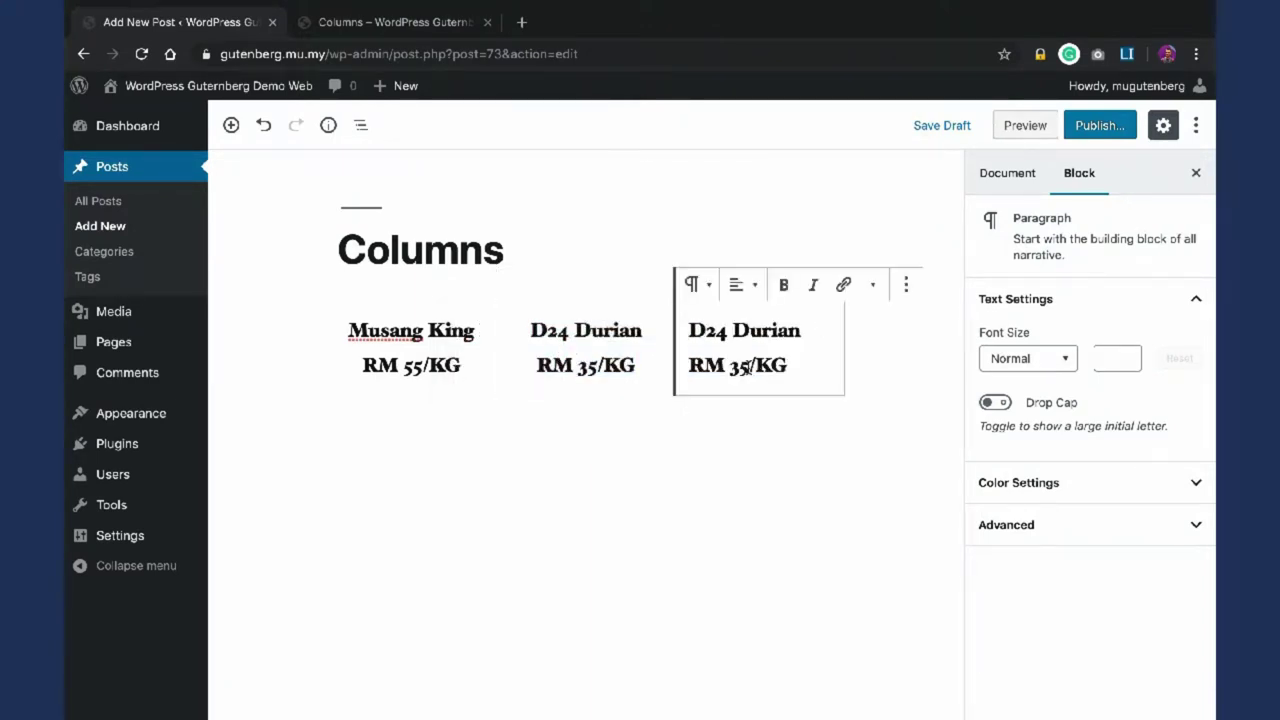
Step: Replace the durian name in the third column with "Udang Merah" and centre that column's text
key("ctrl+a")
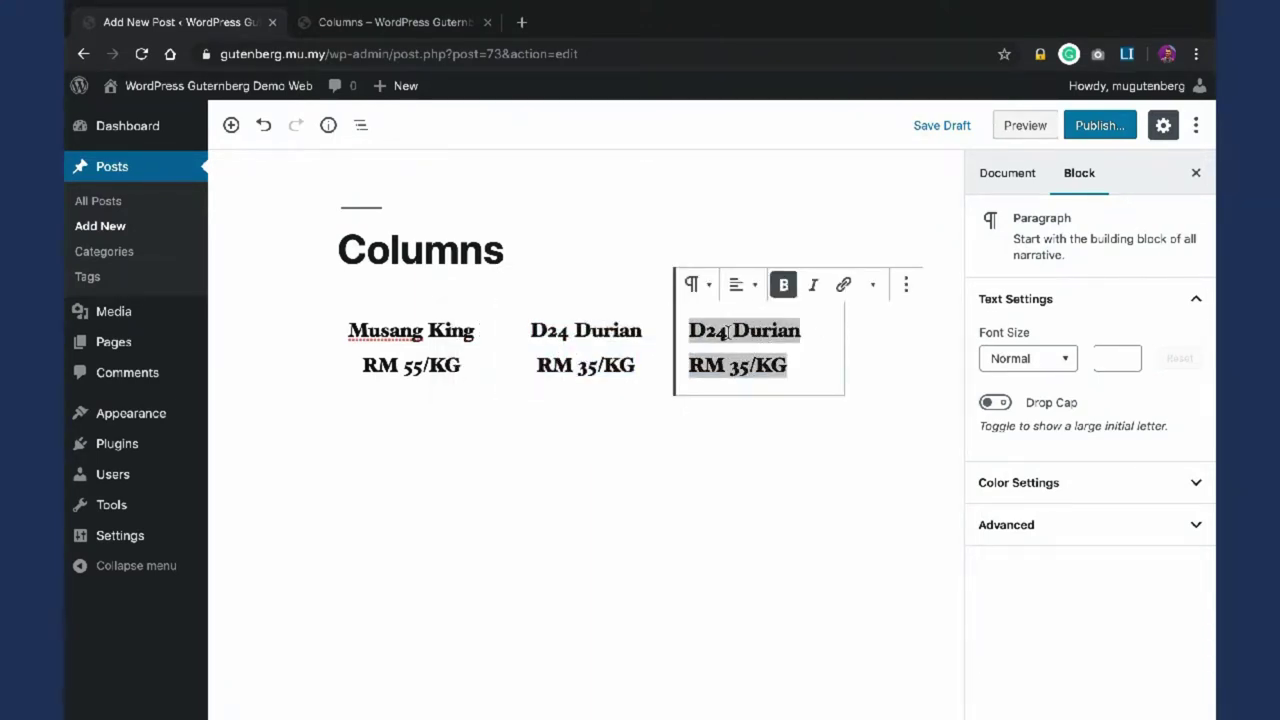
left_click_drag(690, 331, 834, 331)
key("BackSpace")
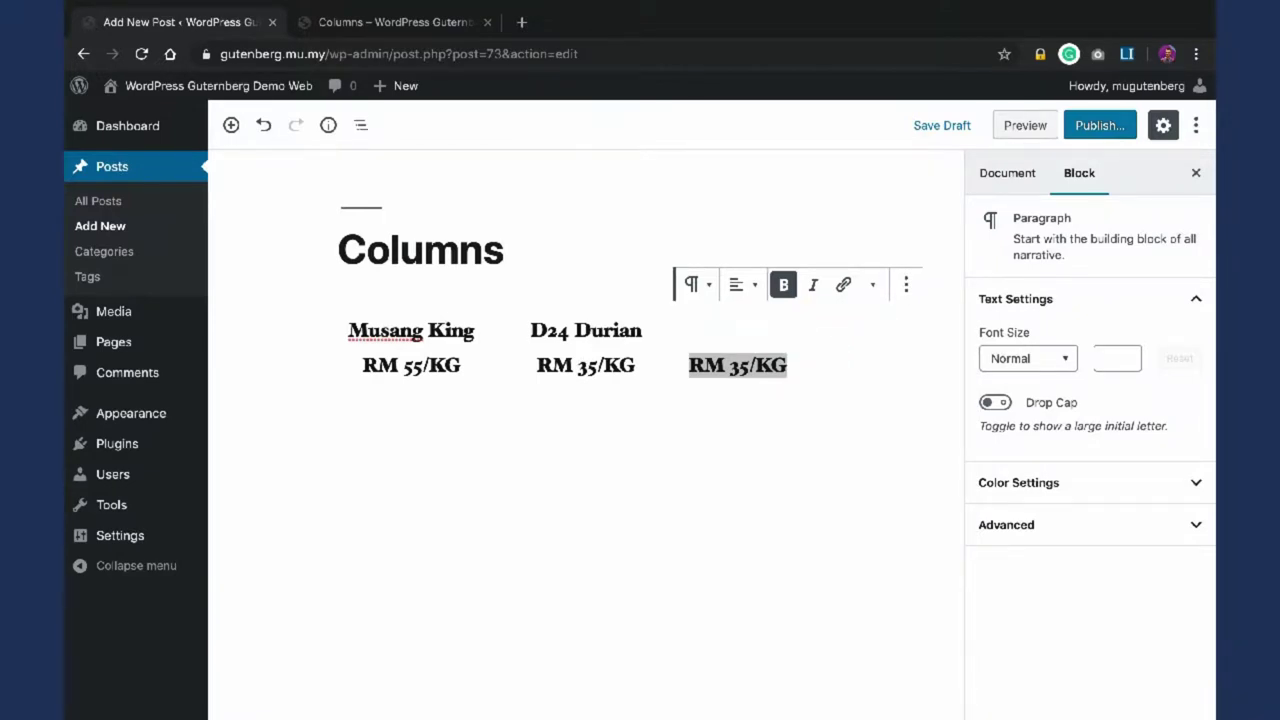
type("Udang M")
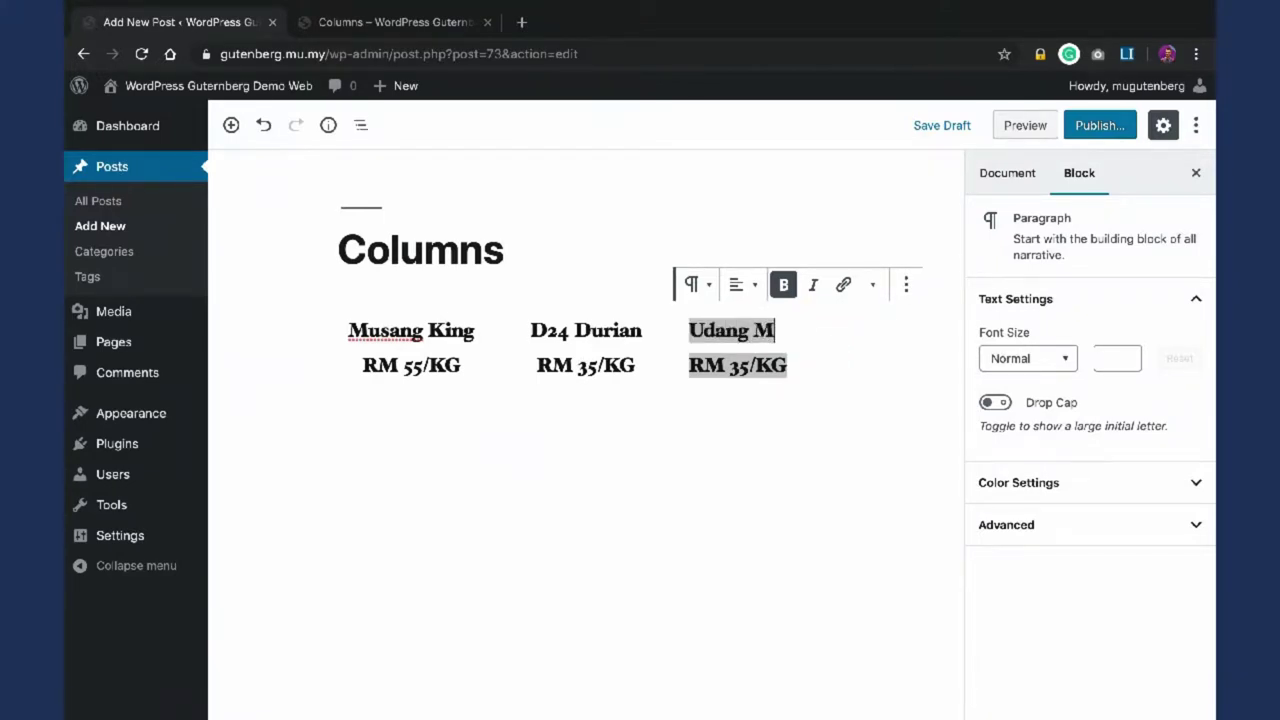
type("erah")
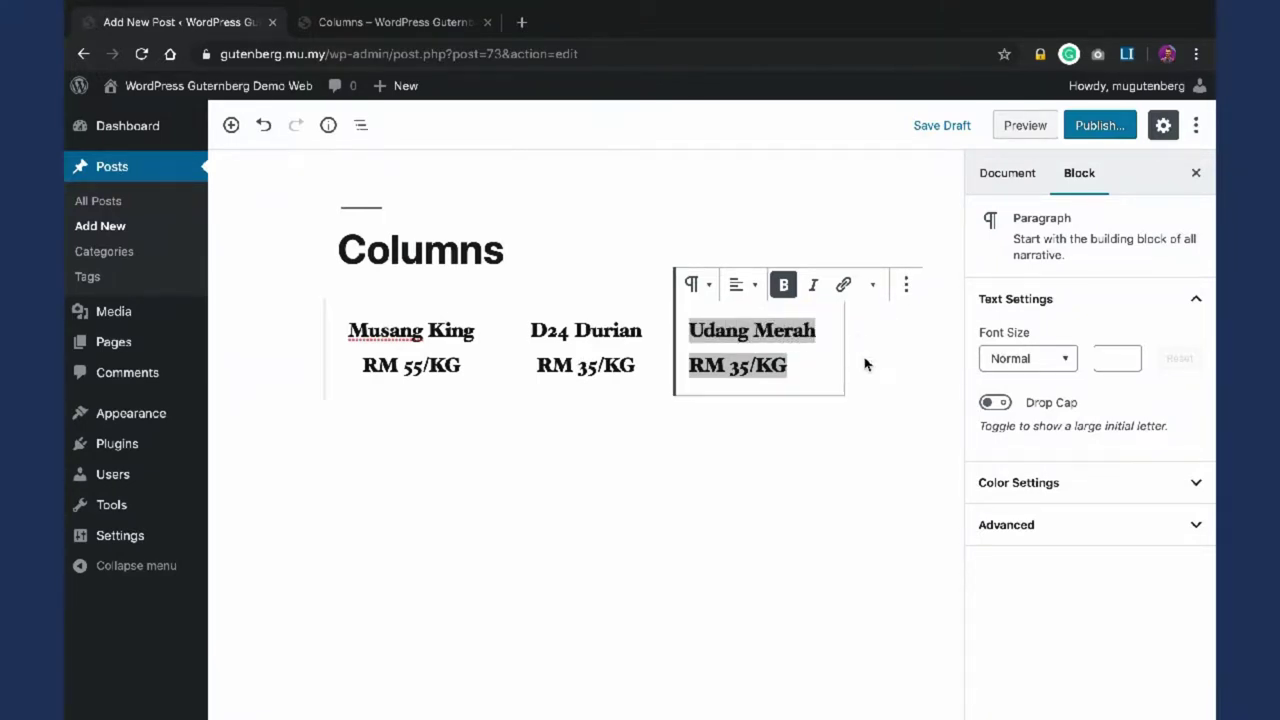
left_click(740, 285)
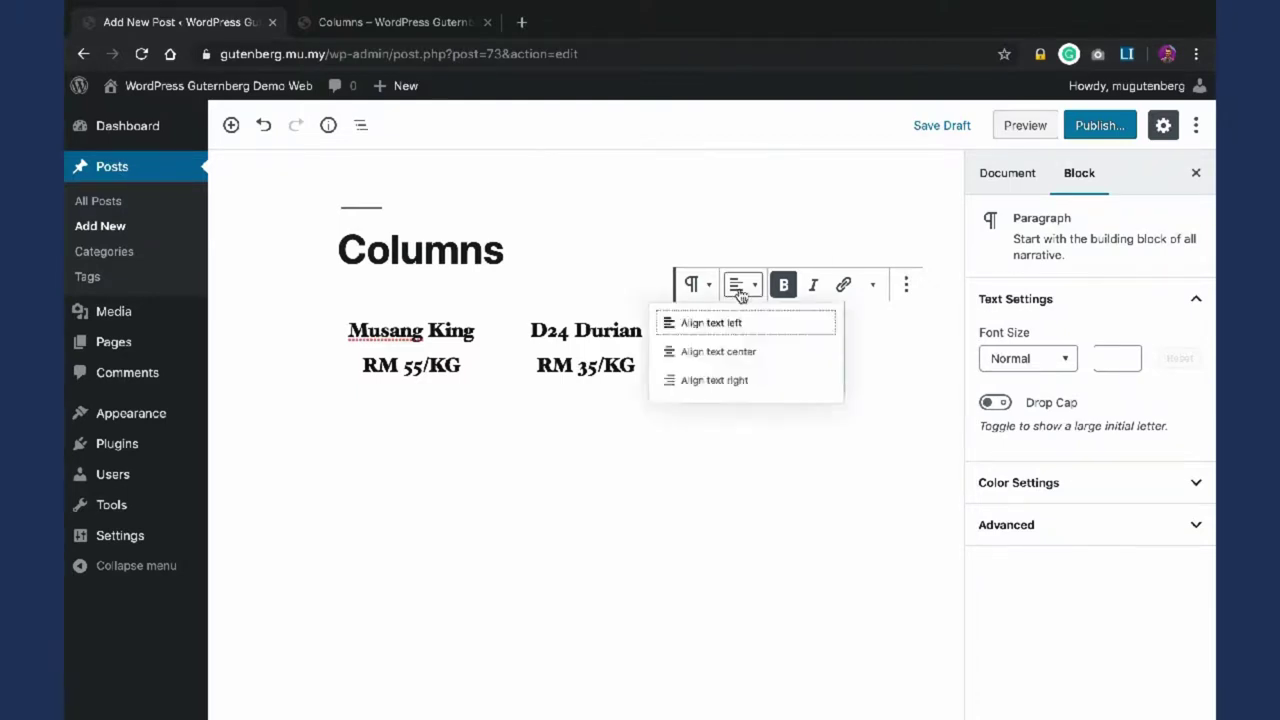
left_click(735, 365)
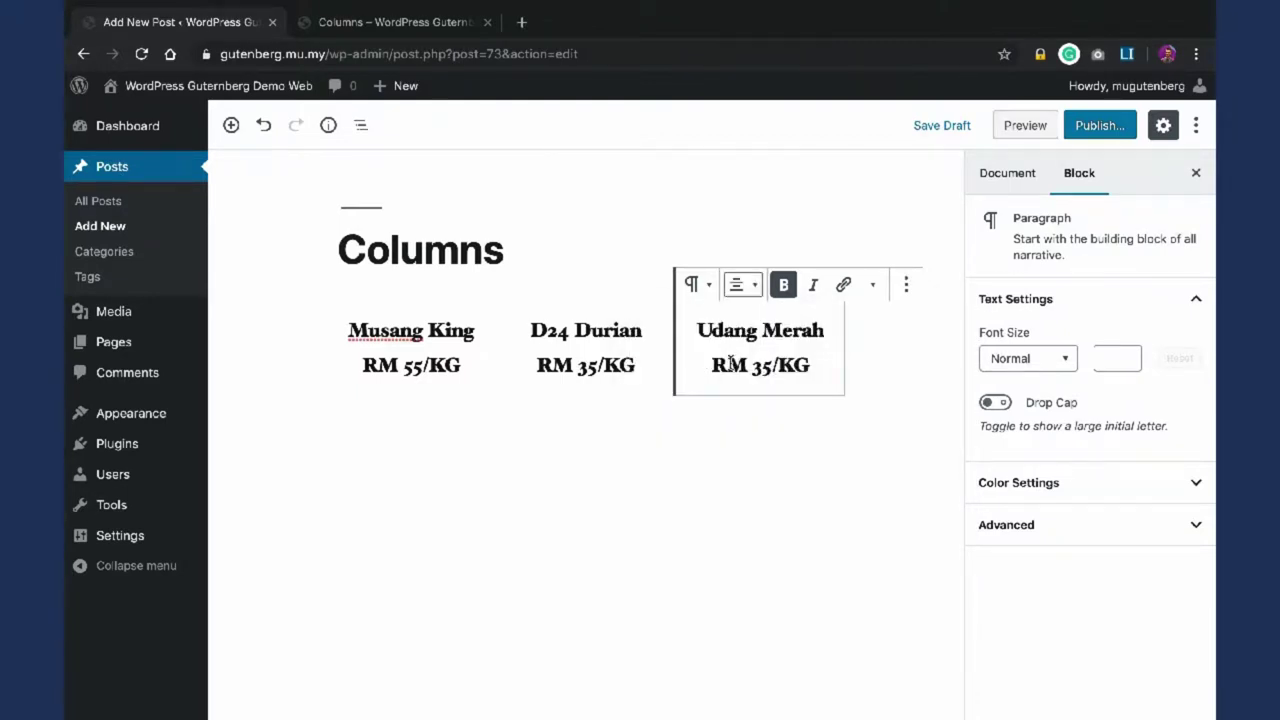
Step: Give the paragraphs in all three columns the dark green background colour
triple_click(395, 363)
left_click(1037, 483)
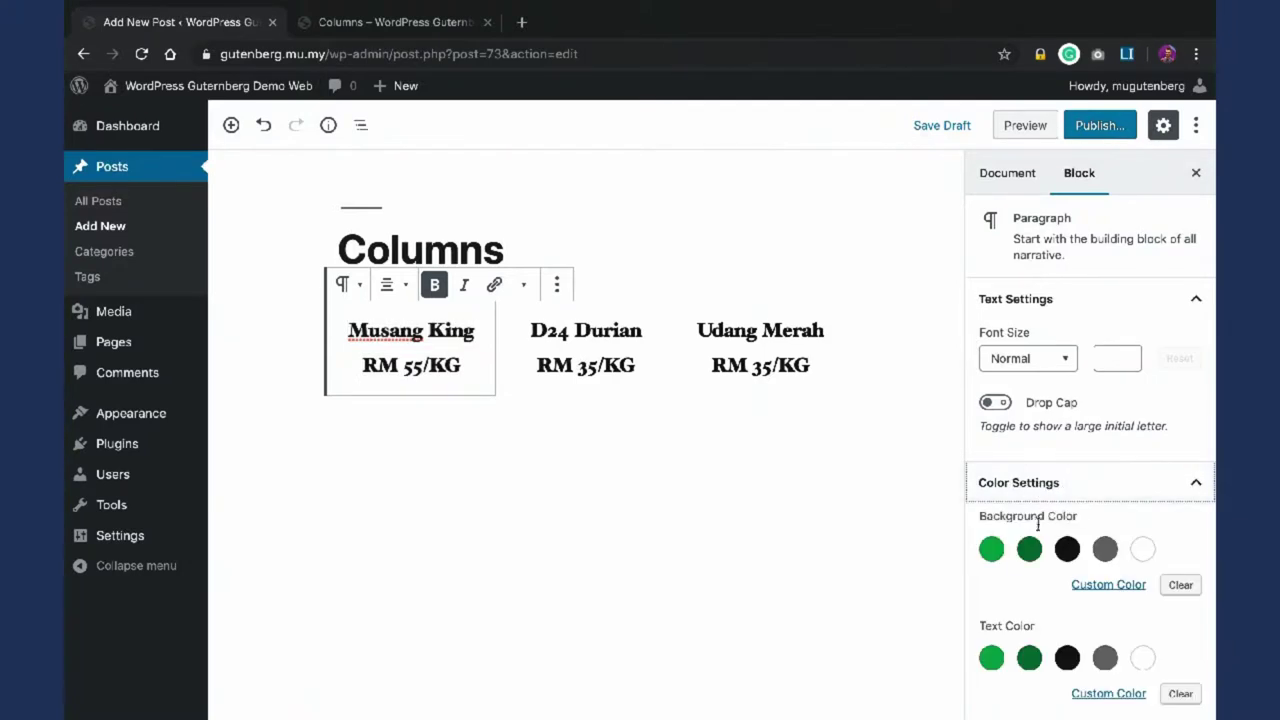
left_click(1029, 549)
triple_click(548, 365)
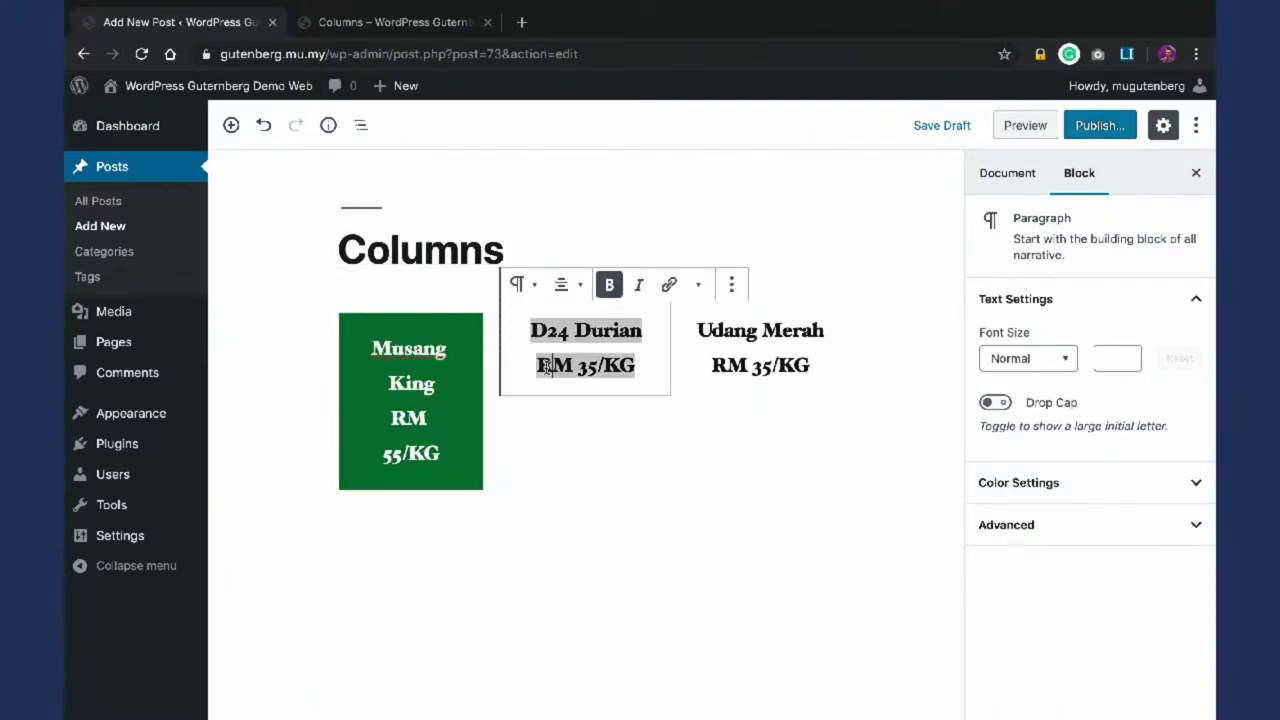
left_click(1052, 484)
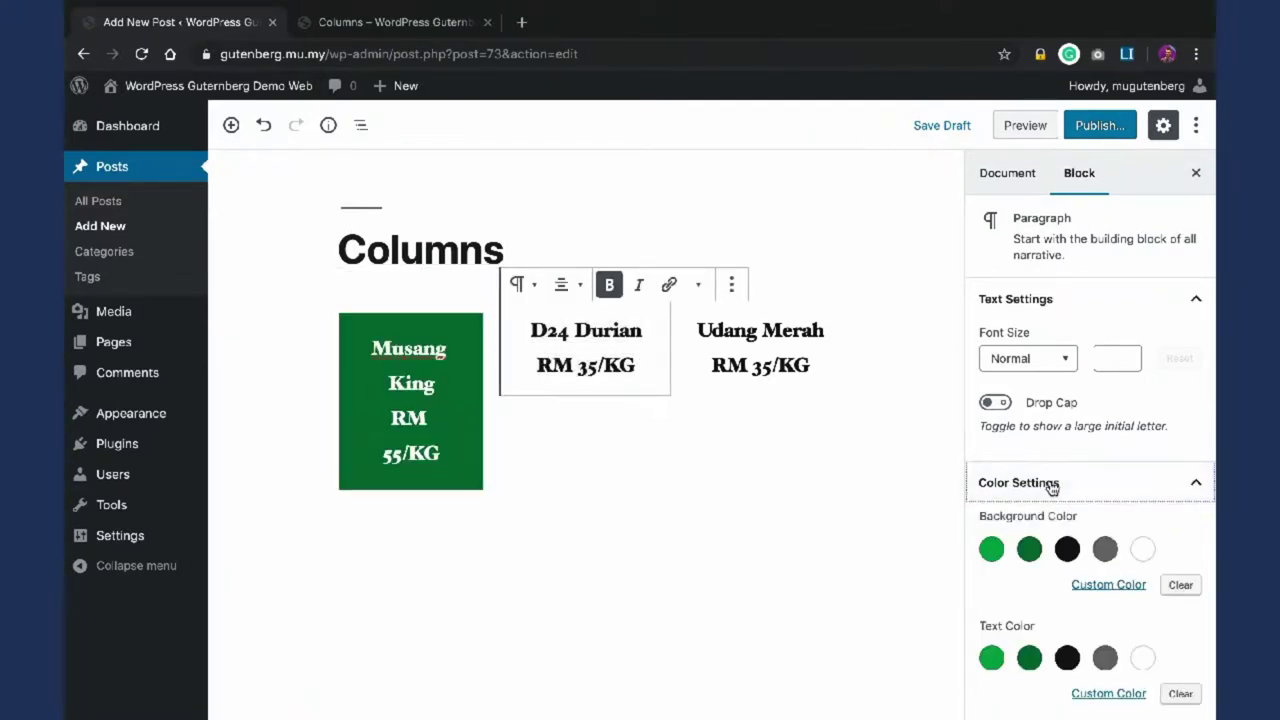
left_click(1031, 549)
triple_click(750, 365)
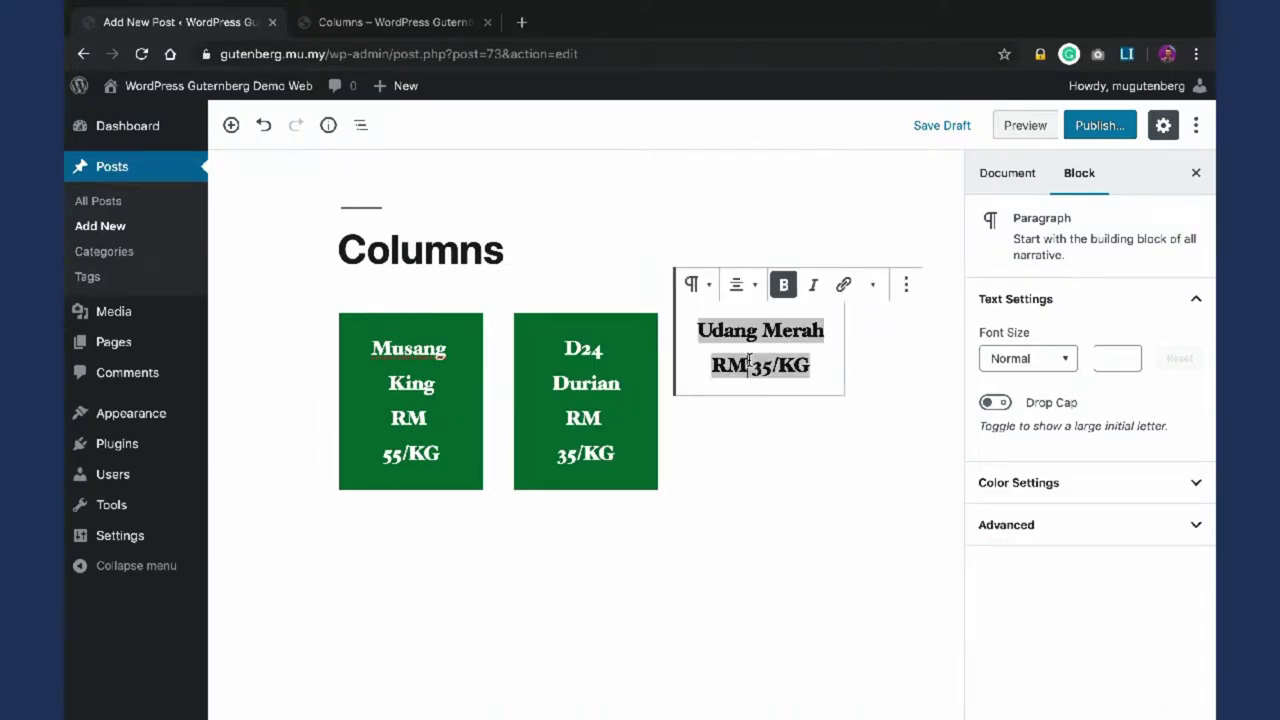
left_click(990, 483)
left_click(1029, 548)
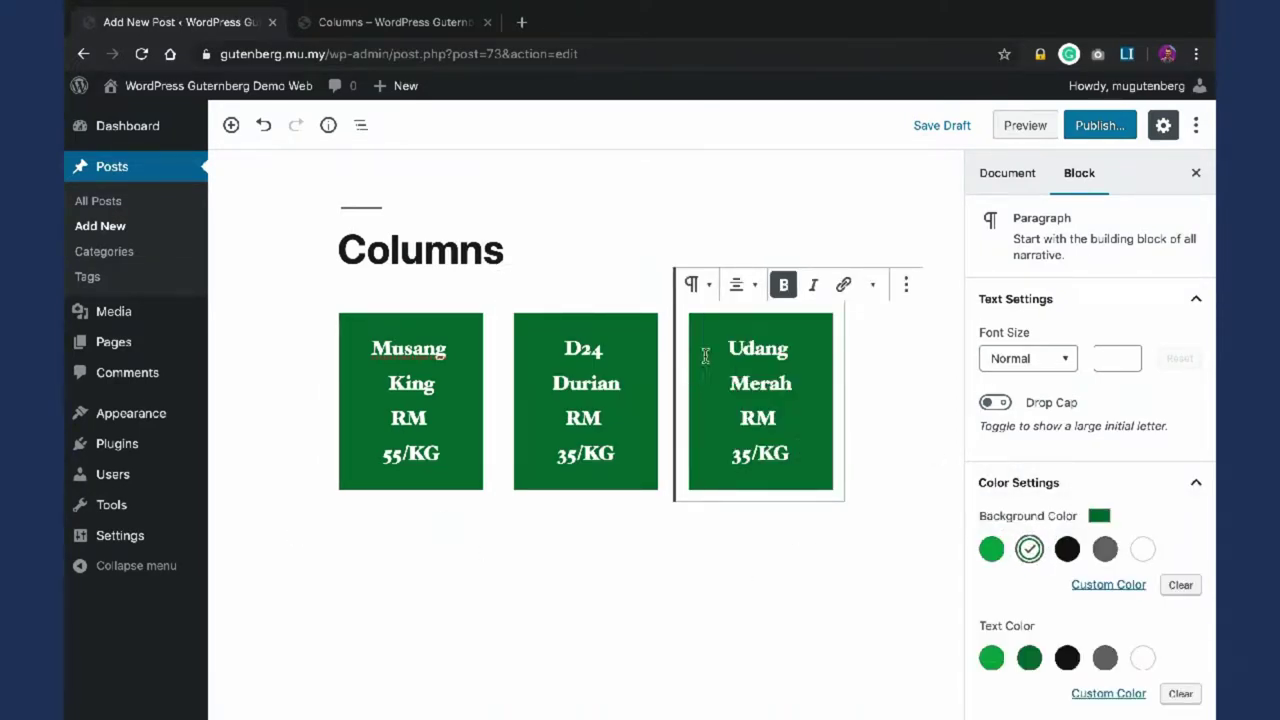
Step: Preview the post and inspect how its three columns display at Galaxy S5 phone size
left_click(1024, 125)
scroll(812, 446, "down", 3)
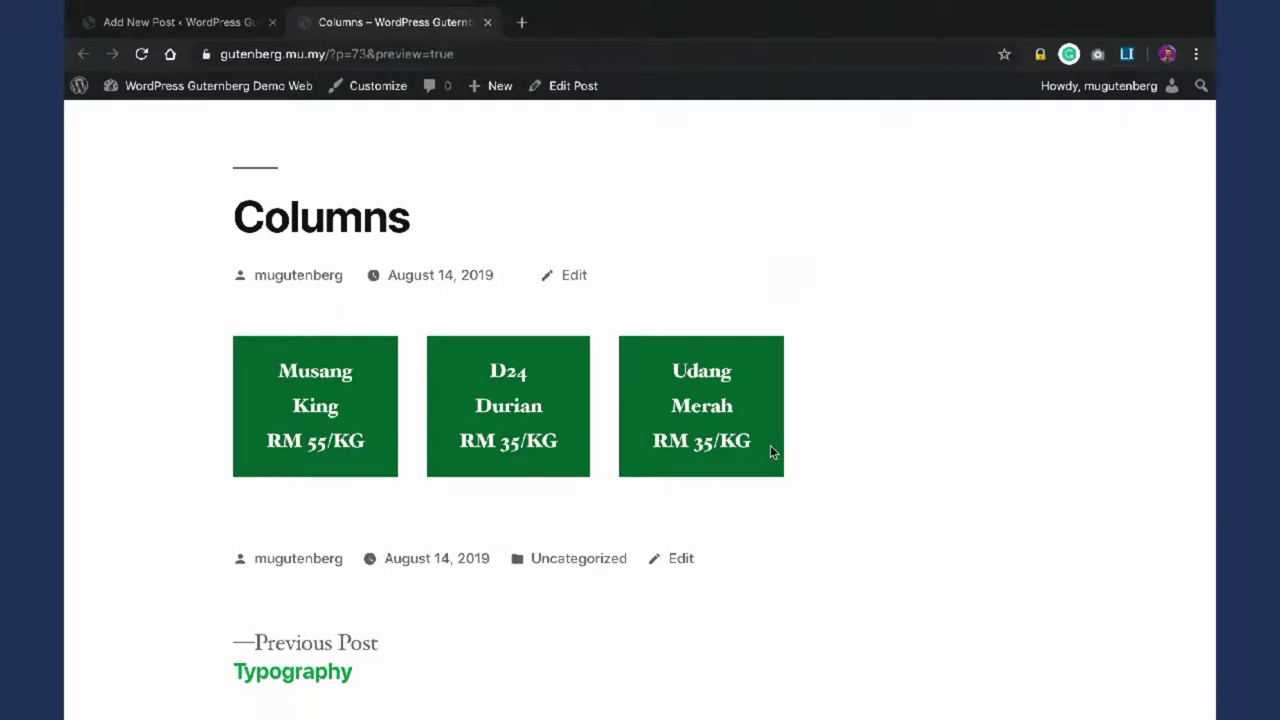
right_click(894, 229)
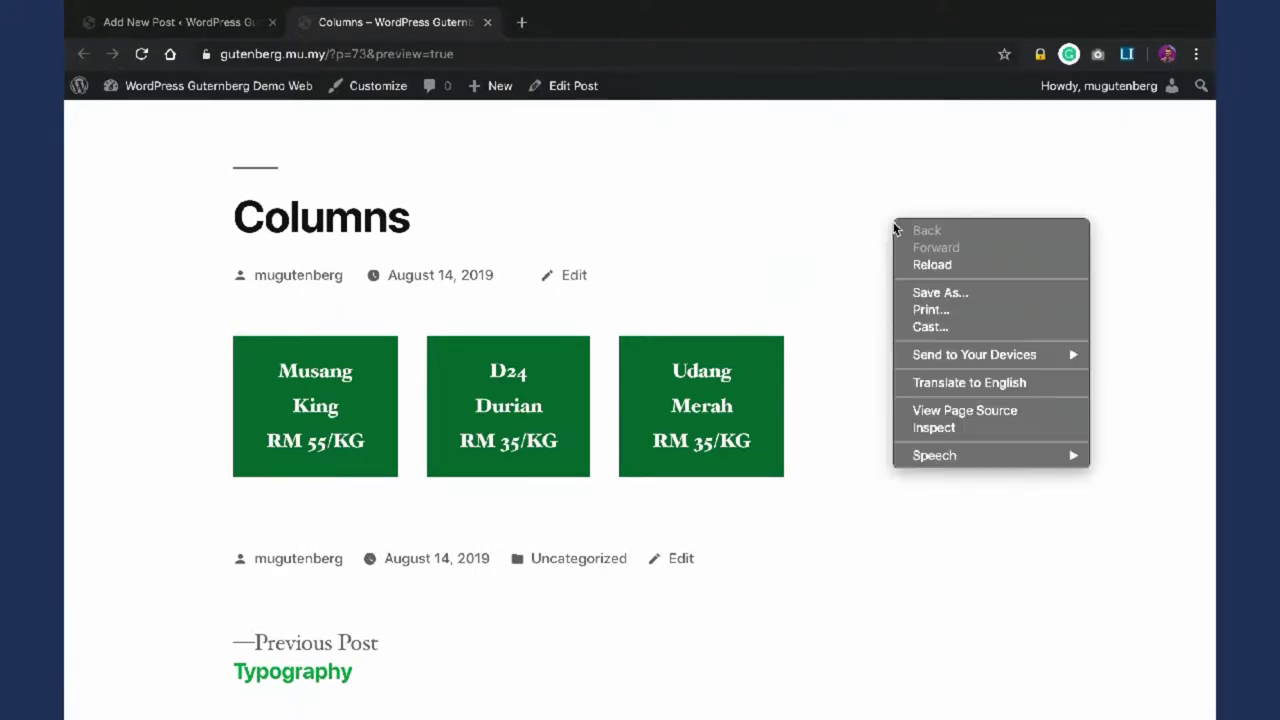
left_click(935, 428)
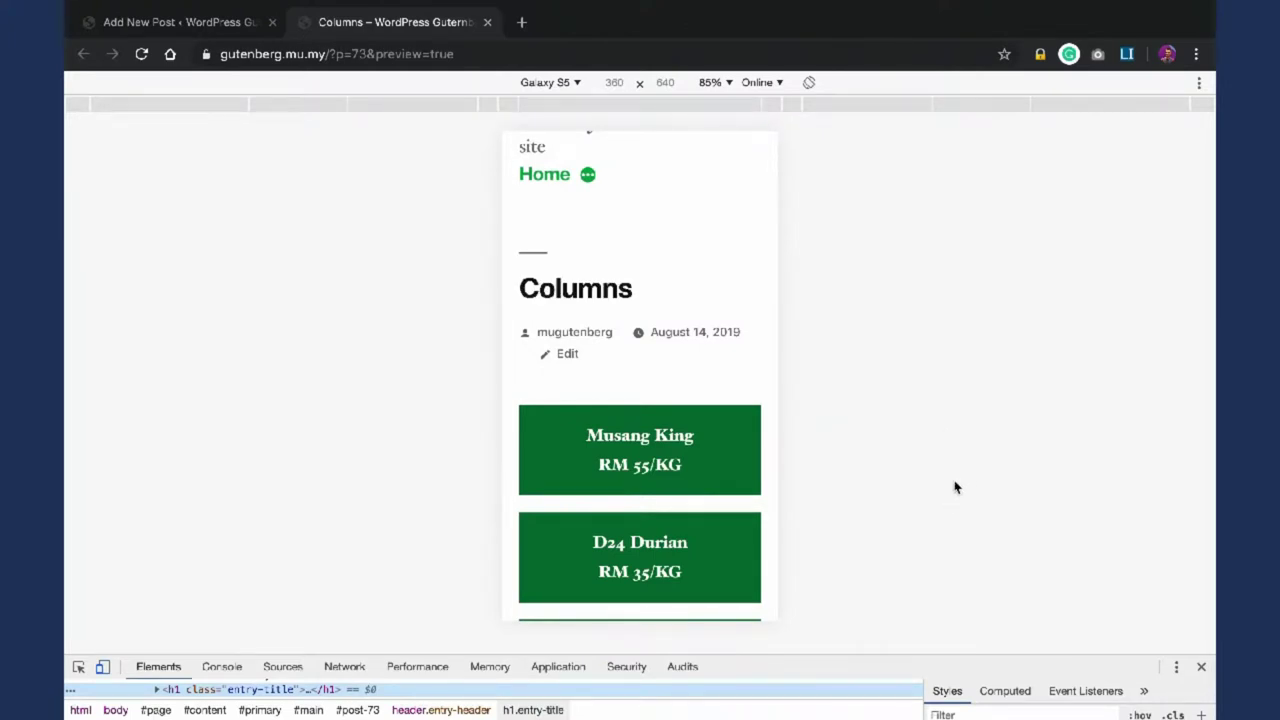
Step: Examine the stacked columns at Galaxy S5 size, and switch the emulated device to iPhone X to compare the layout
scroll(549, 470, "down", 3)
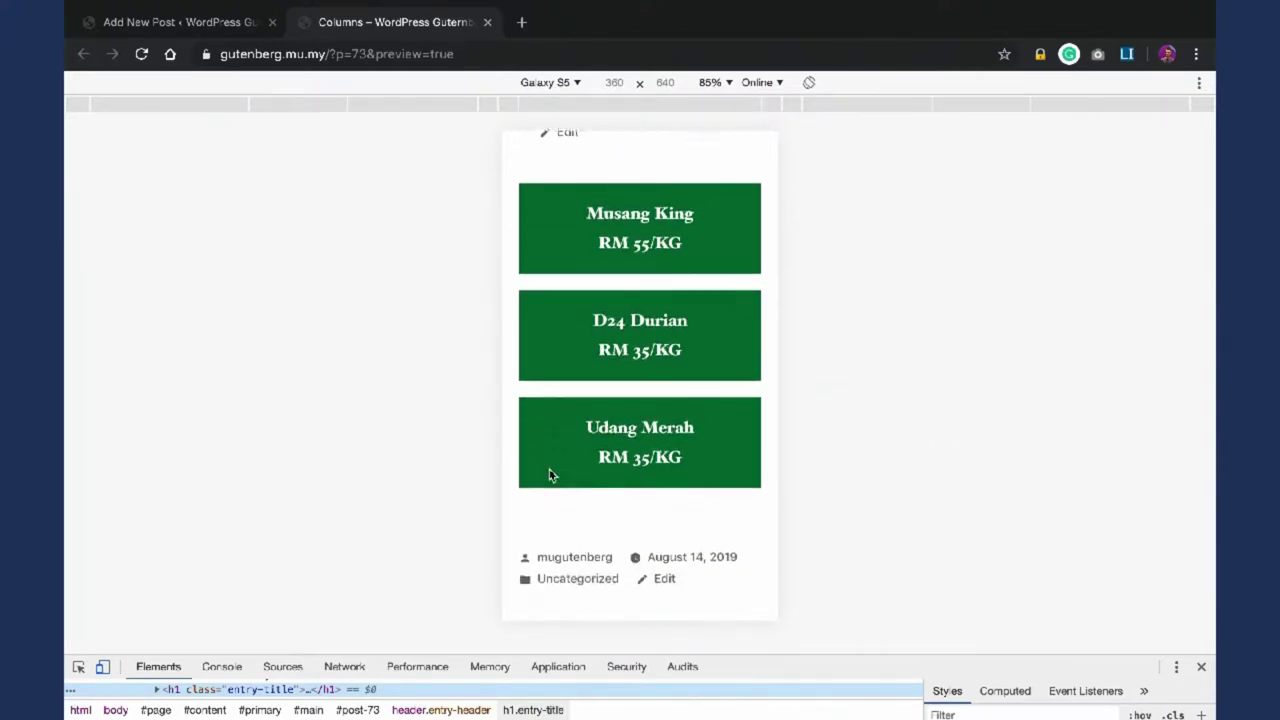
scroll(549, 470, "down", 1)
scroll(549, 470, "up", 3)
scroll(549, 470, "down", 2)
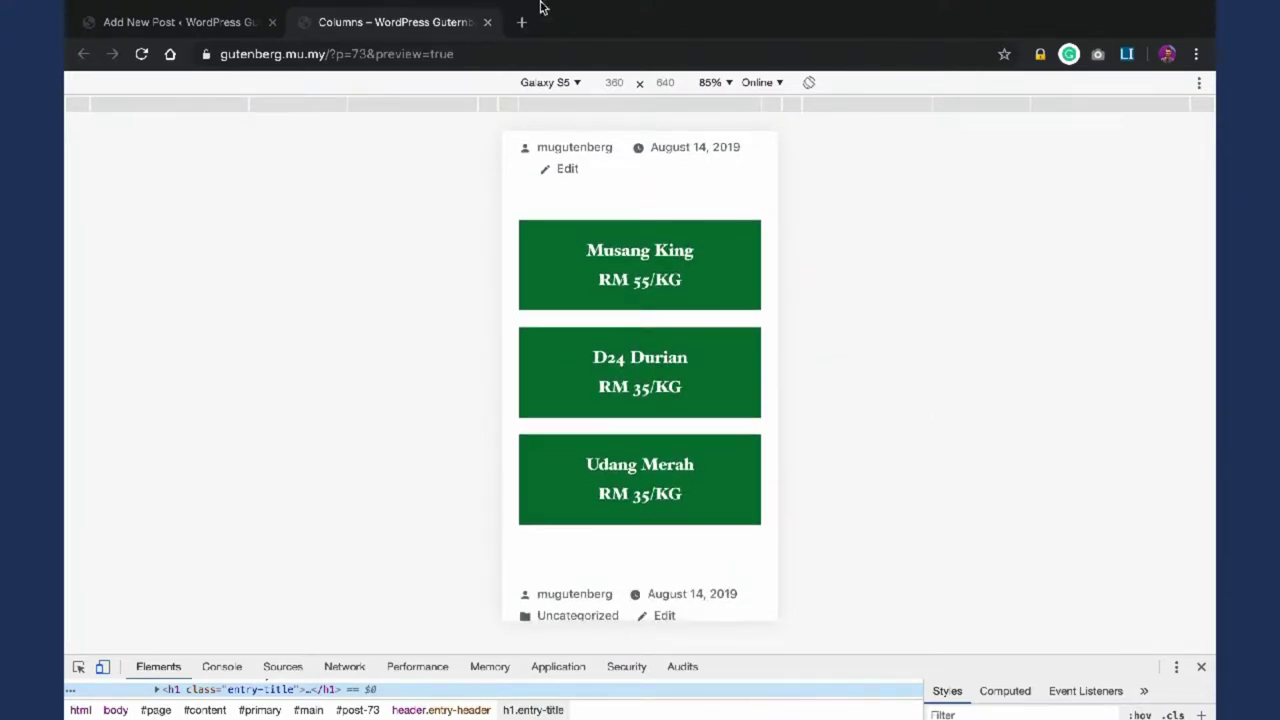
left_click(550, 84)
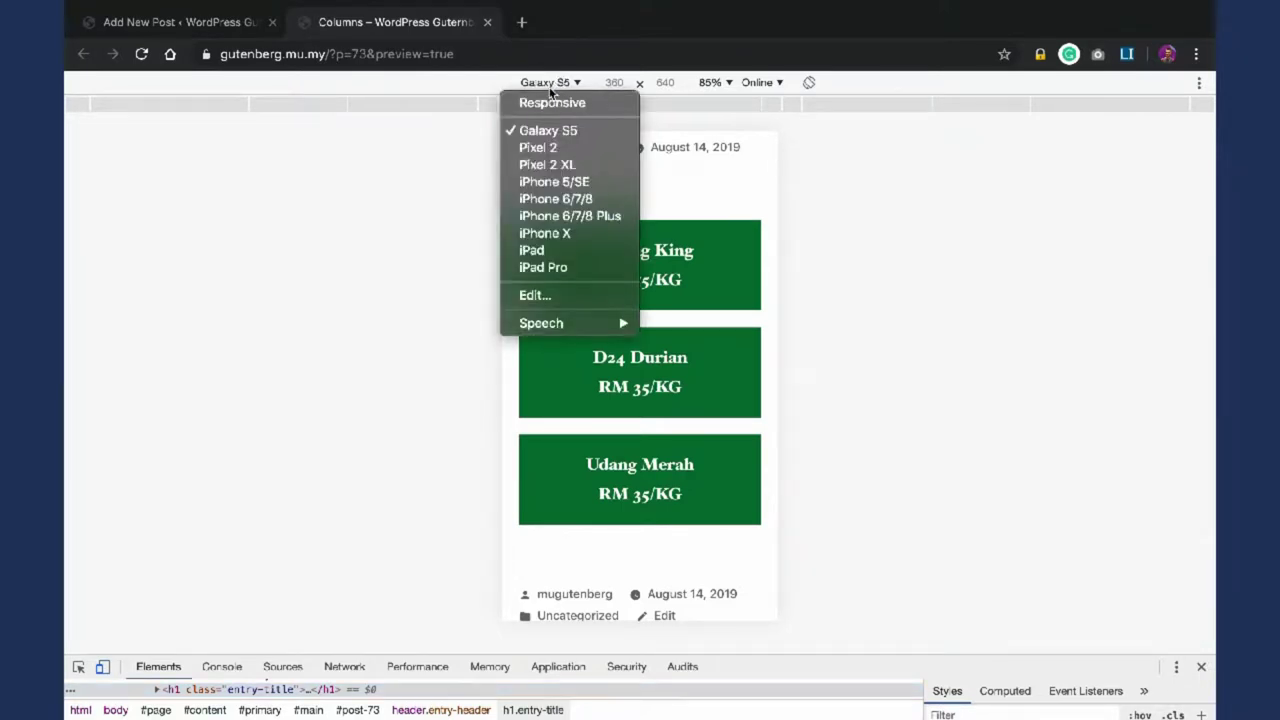
left_click(565, 238)
scroll(752, 290, "up", 3)
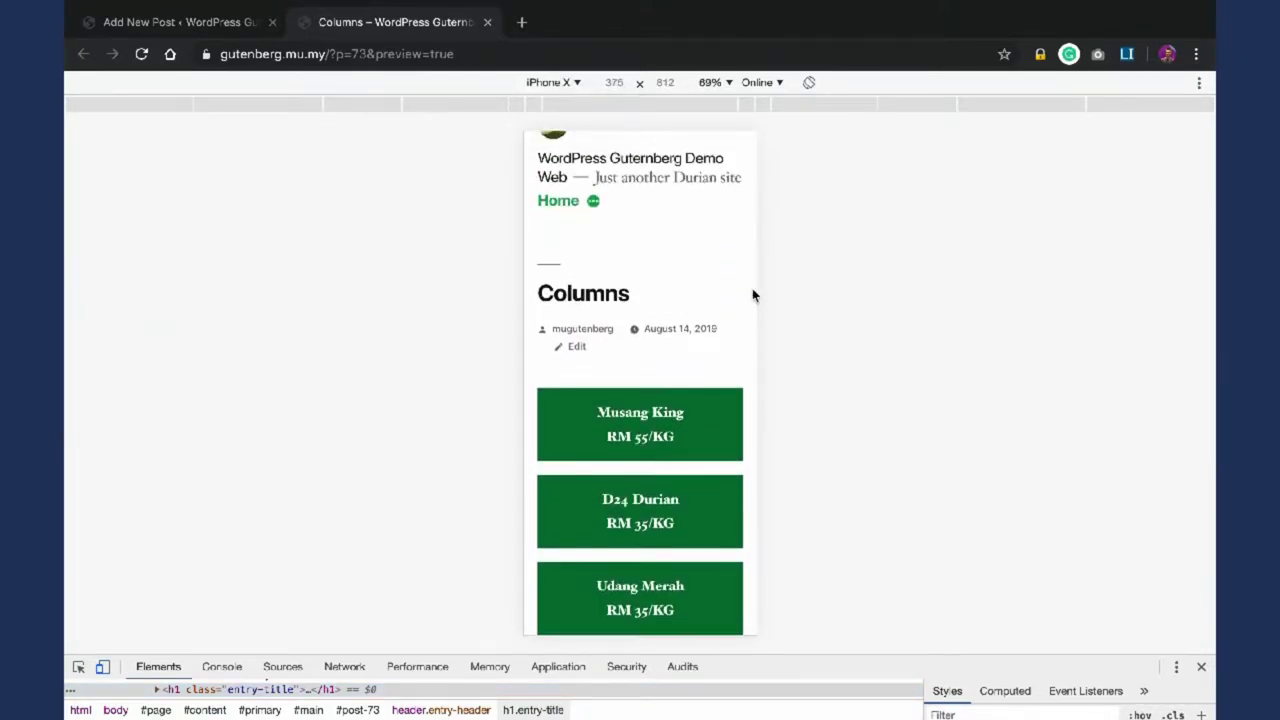
scroll(752, 295, "down", 3)
scroll(752, 295, "up", 1)
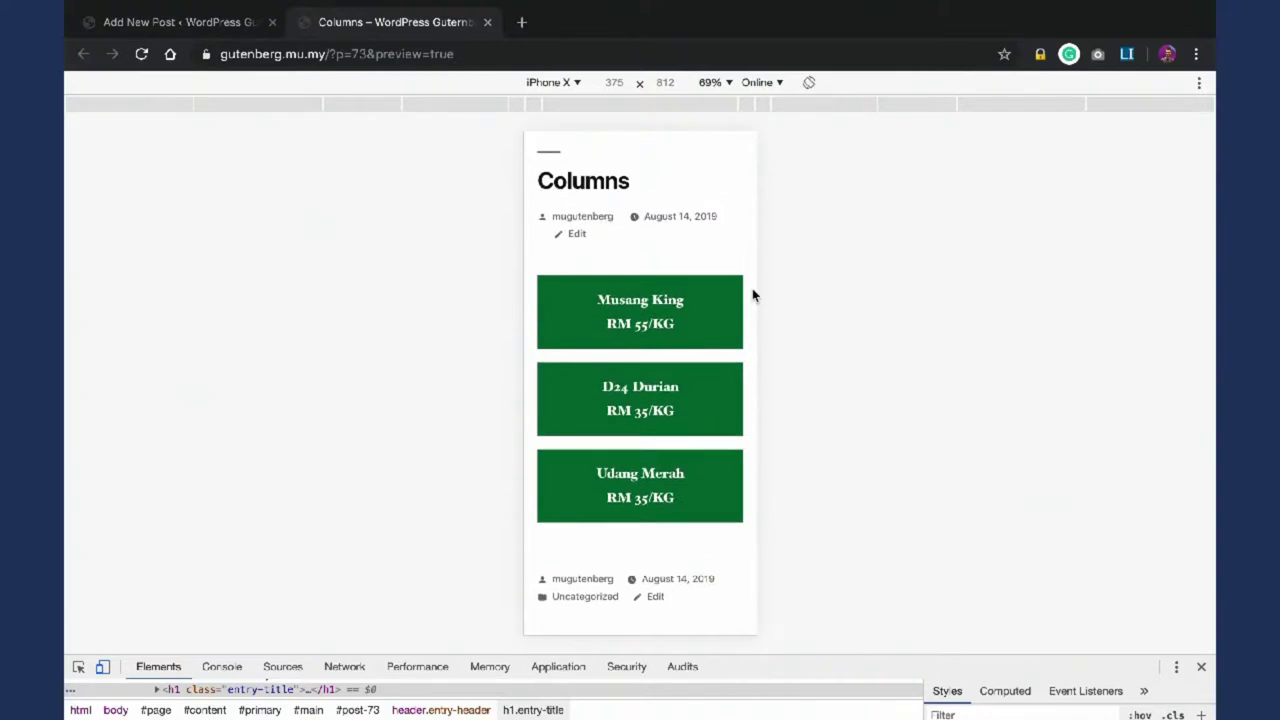
Step: Close the developer tools and check how the three columns display at desktop width
left_click(1202, 667)
scroll(1072, 428, "up", 3)
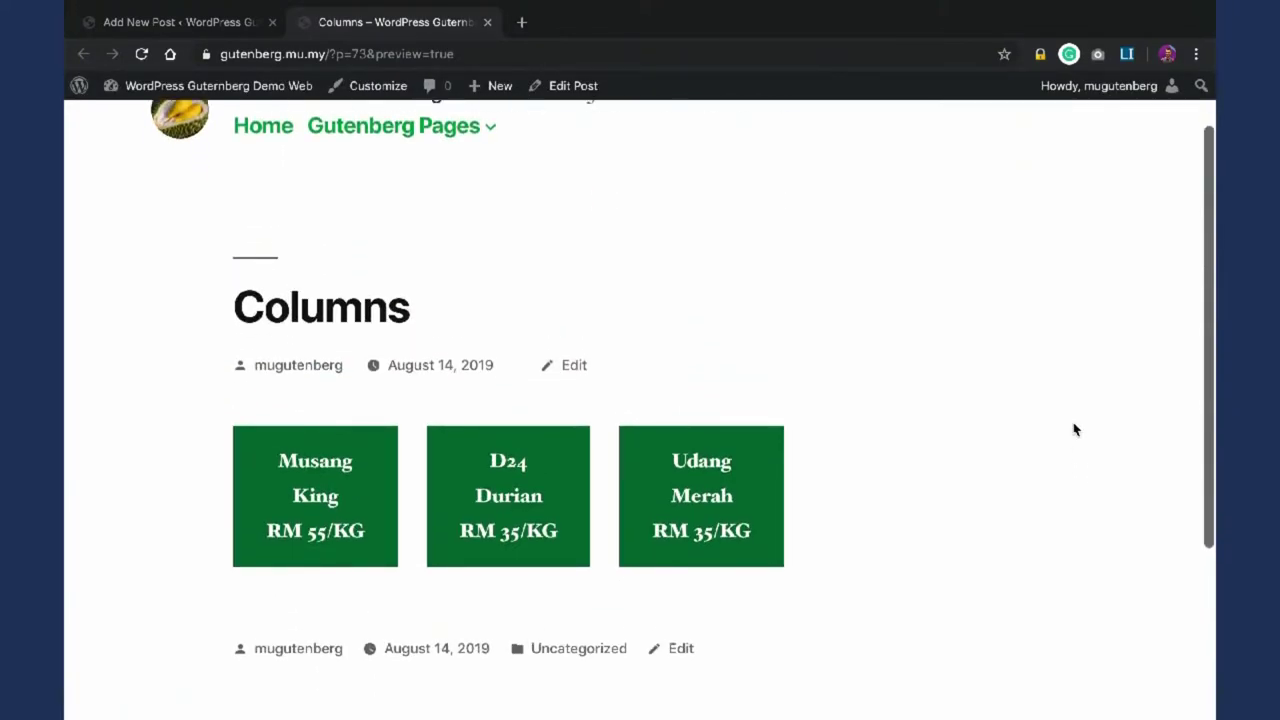
scroll(1075, 430, "down", 2)
mouse_move(918, 32)
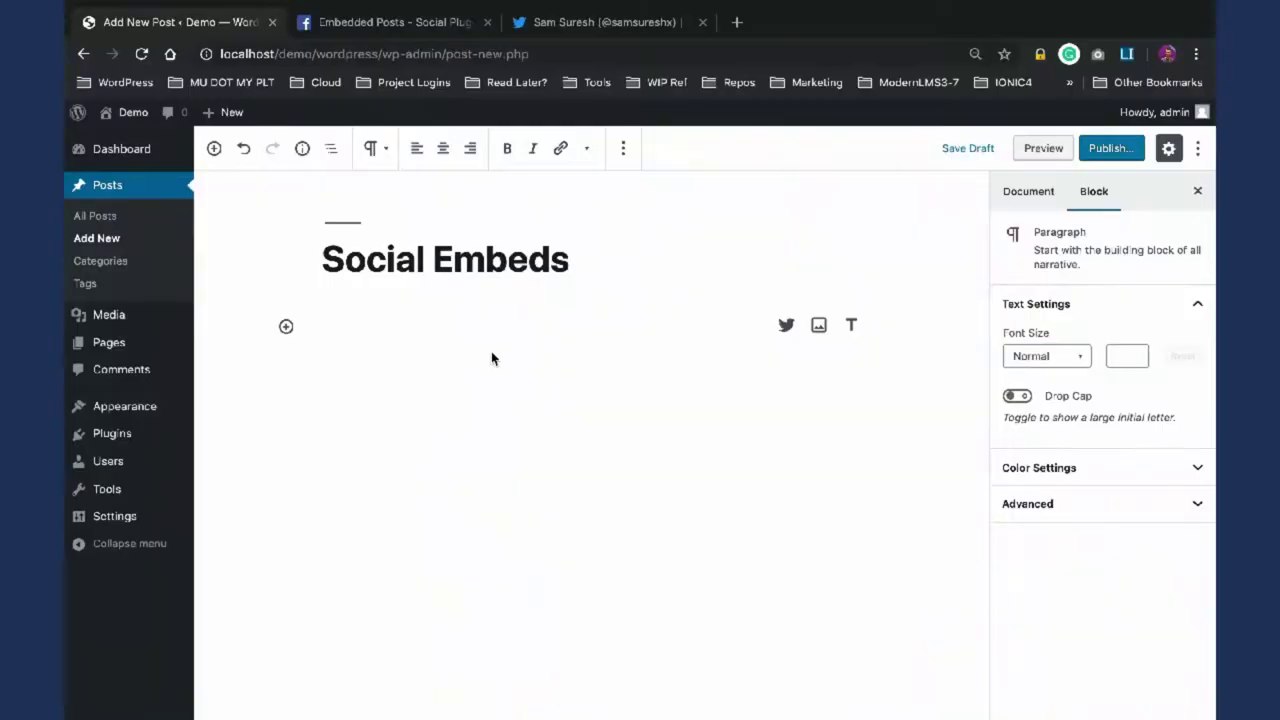
Step: Add a Twitter block below the Social Embeds title and embed the tweet from the copied URL
left_click(480, 343)
type("/t")
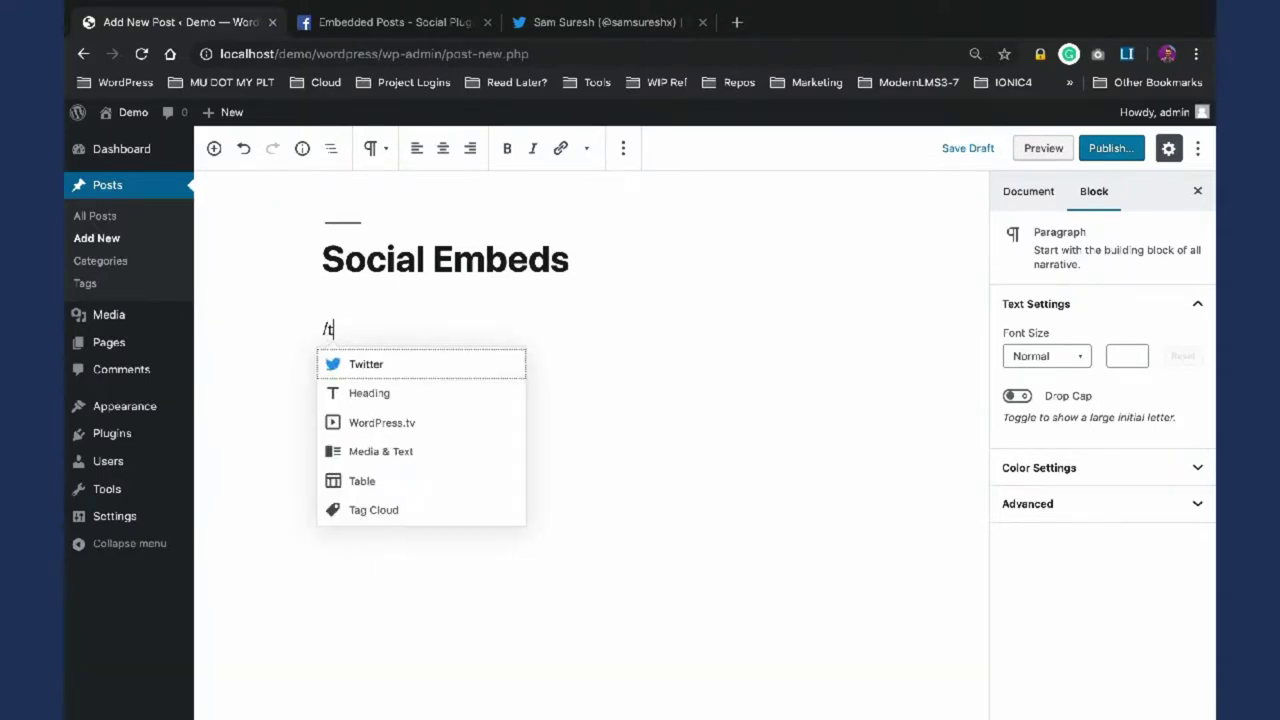
left_click(424, 370)
key("ctrl+v")
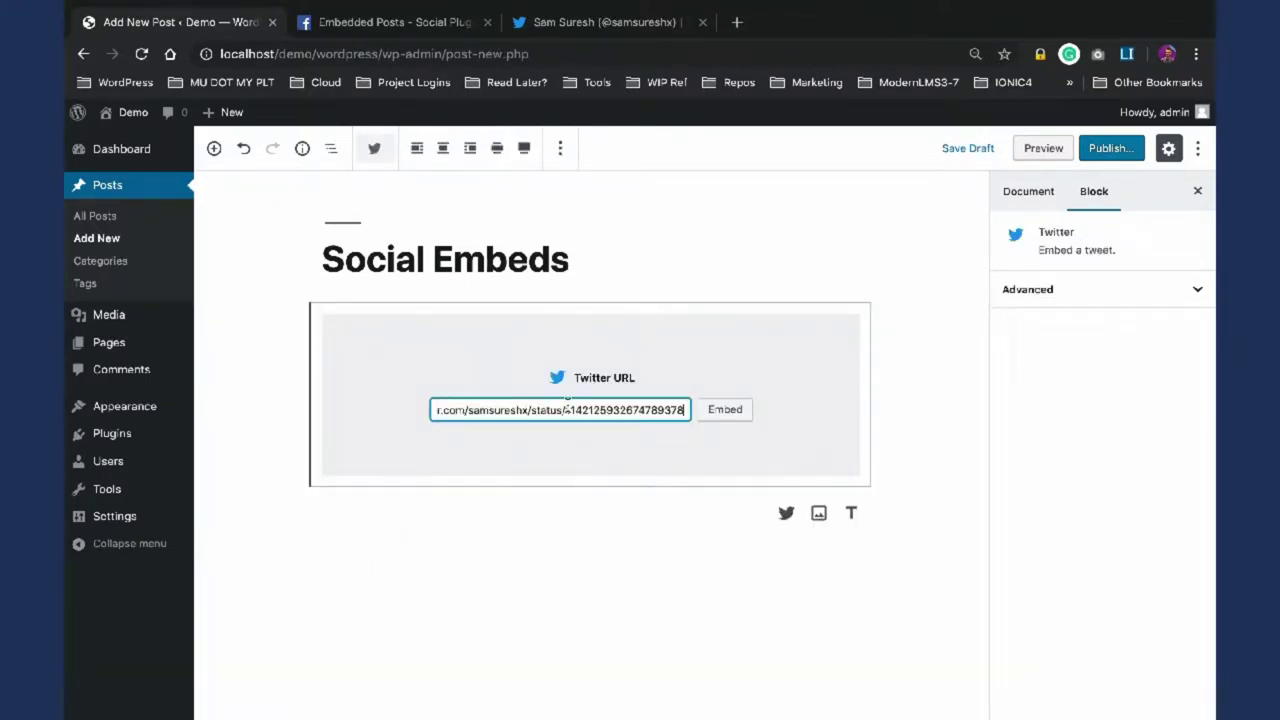
left_click(726, 409)
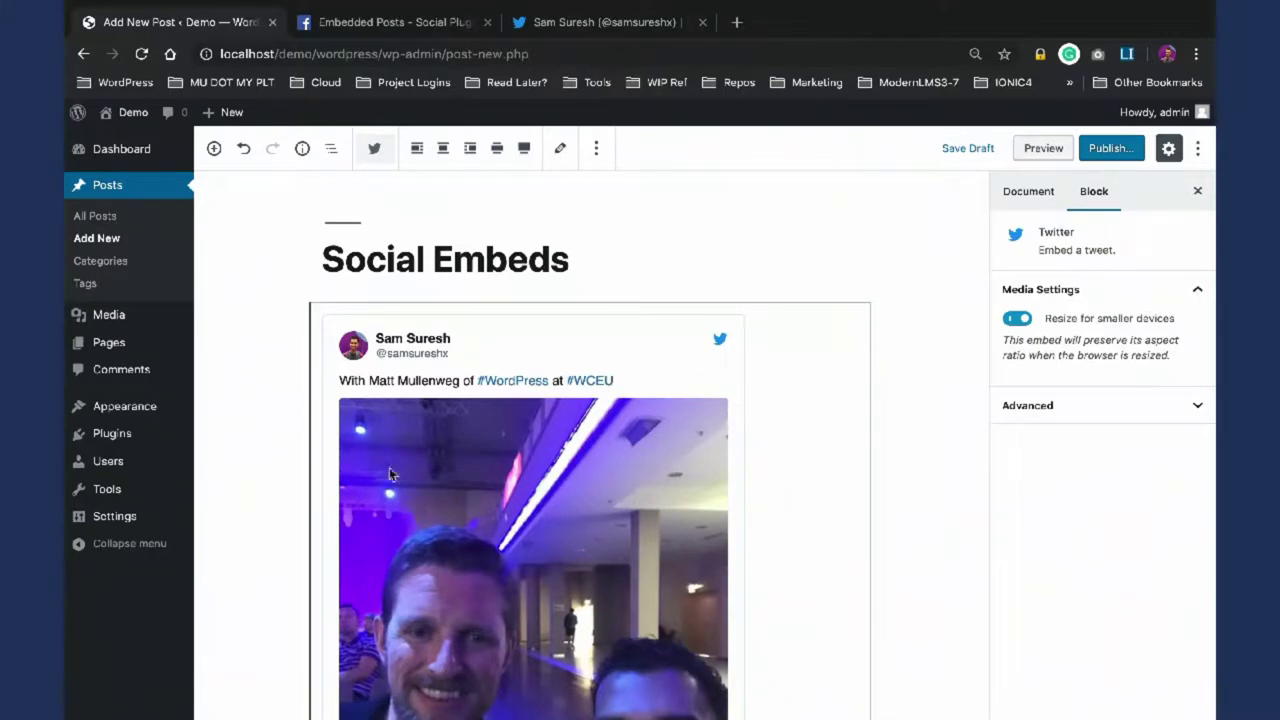
Step: Add a Facebook block below the tweet and embed the post using the URL from the Facebook code generator page
scroll(628, 425, "down", 3)
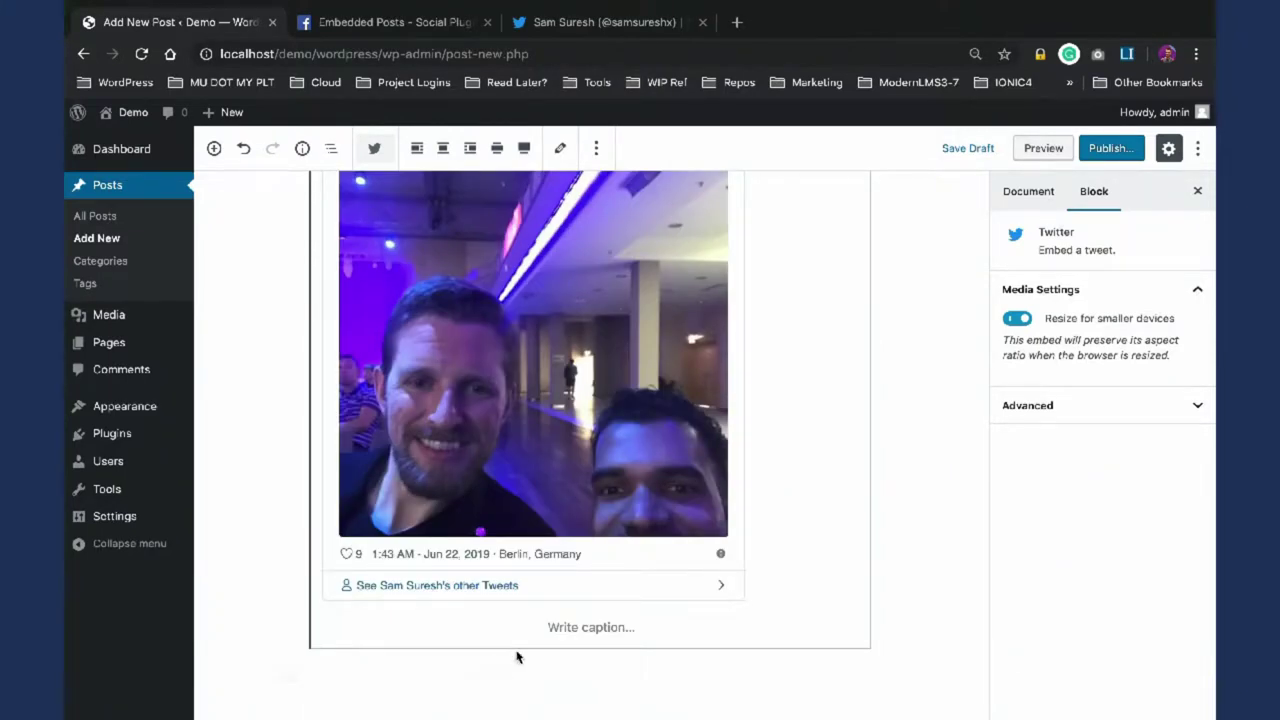
left_click(493, 677)
type("/fa")
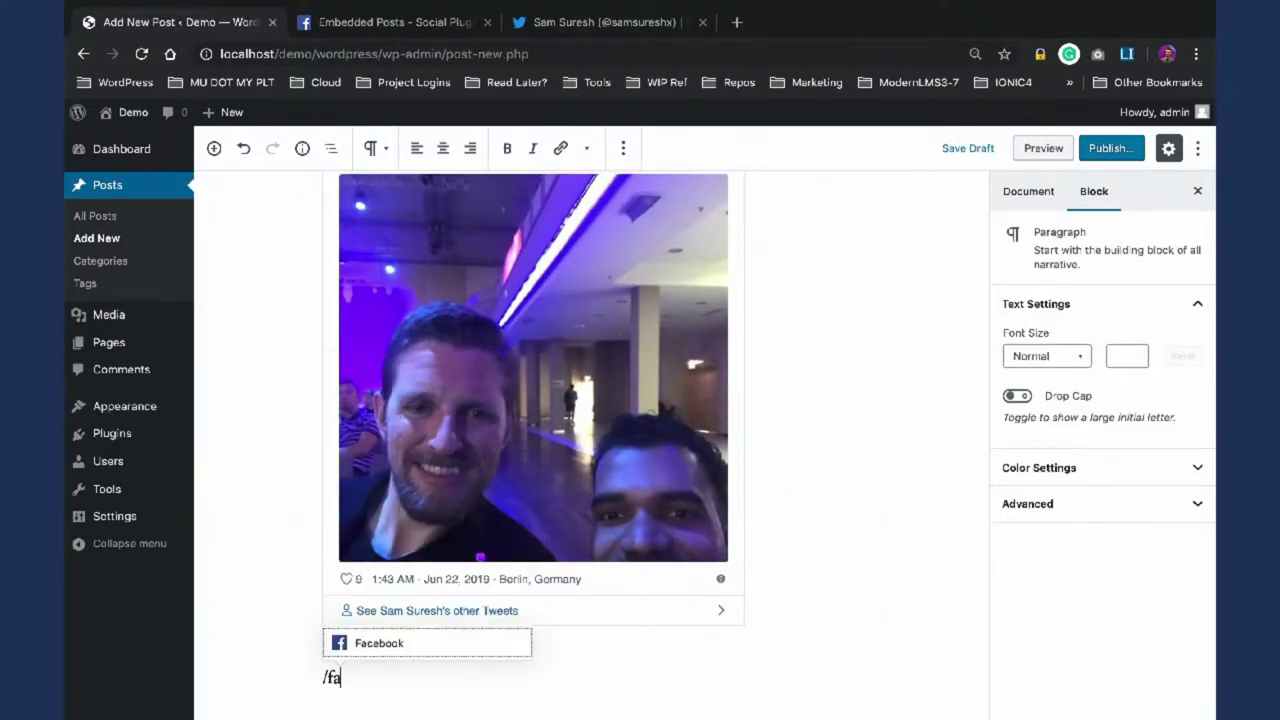
left_click(485, 648)
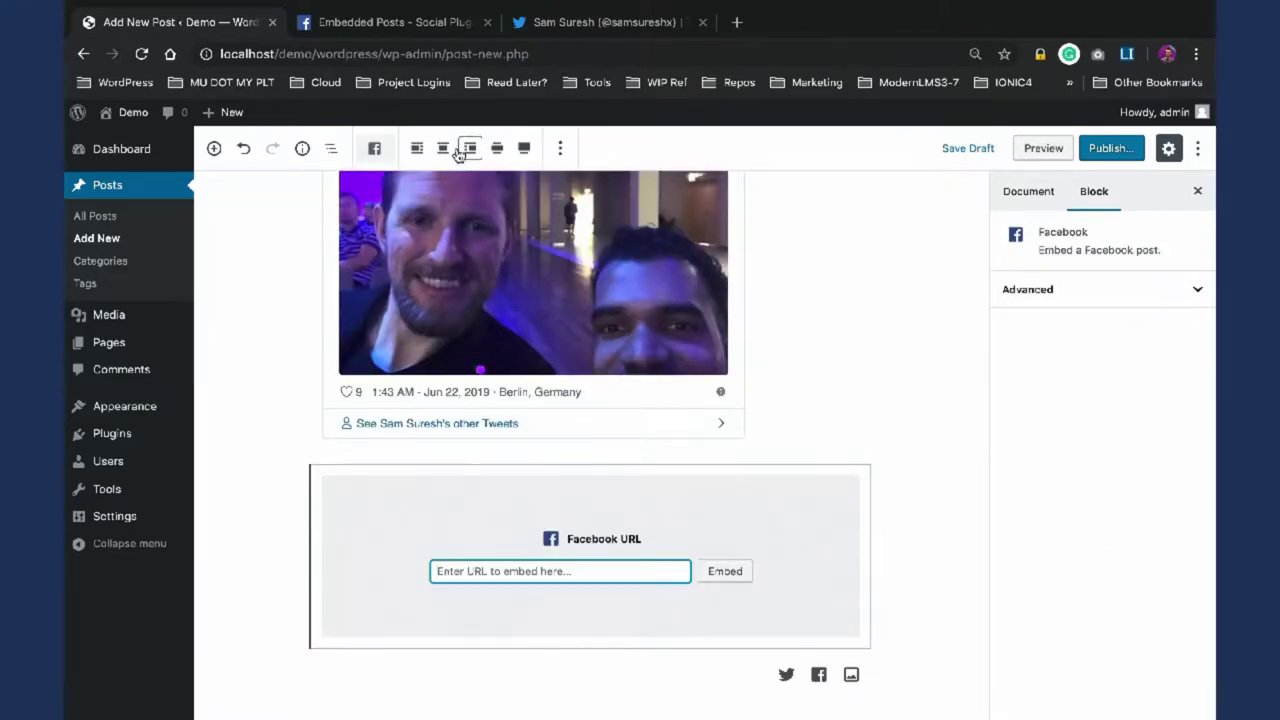
left_click(443, 24)
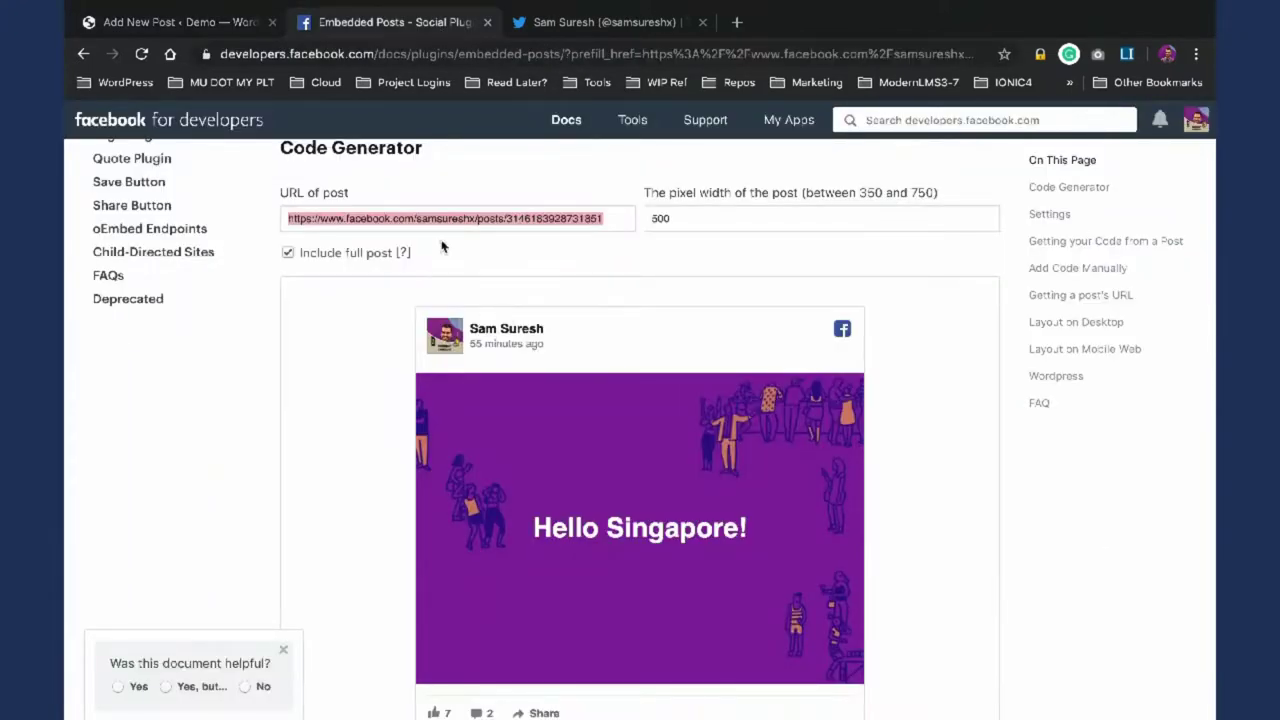
left_click(237, 24)
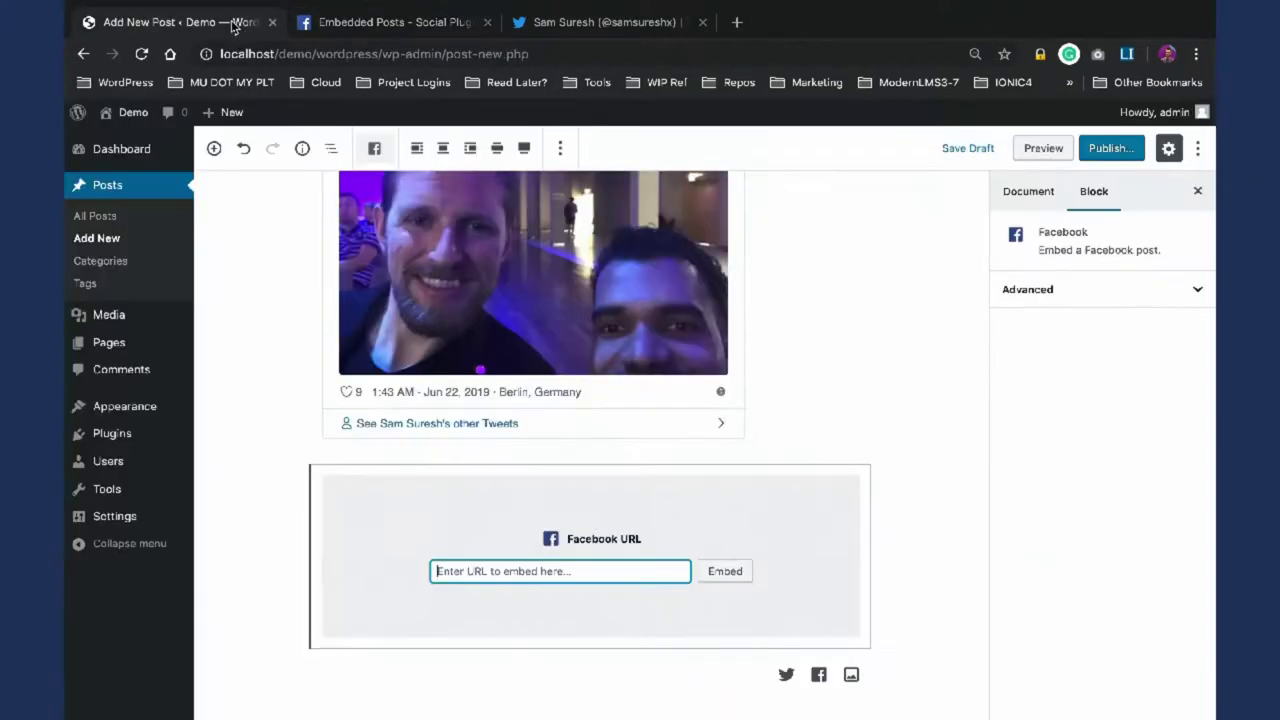
key("ctrl+v")
left_click(735, 572)
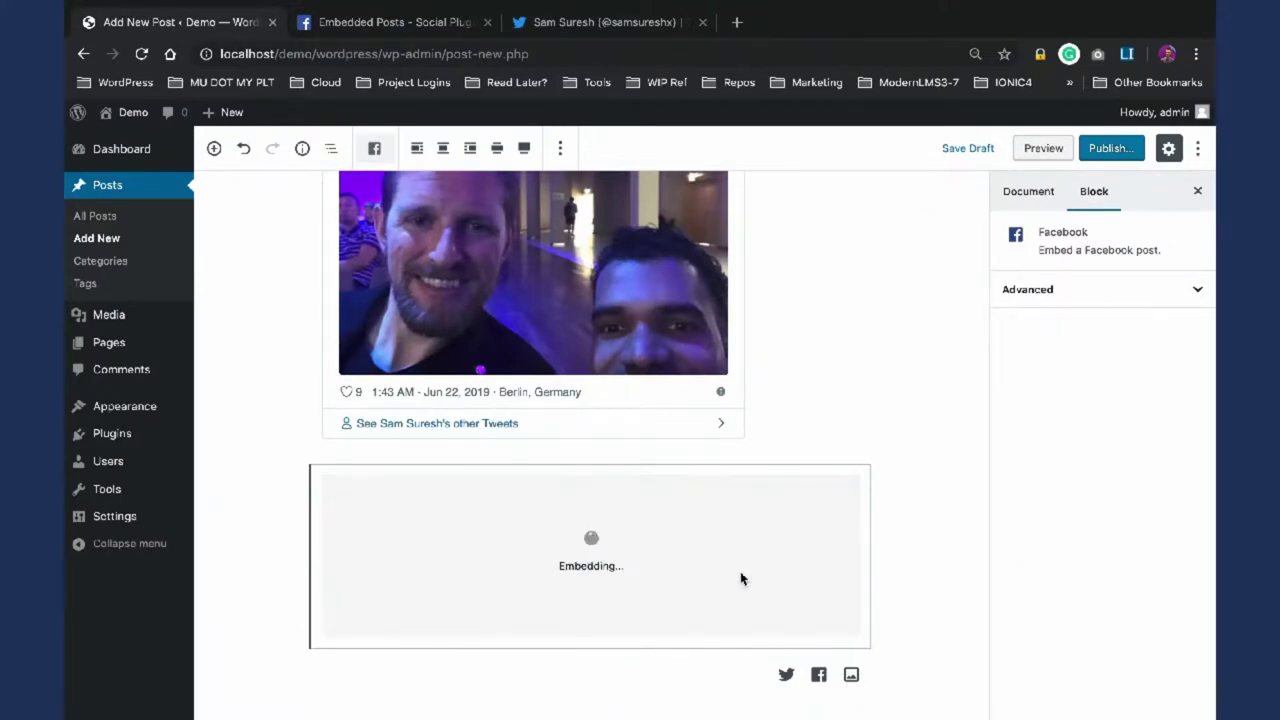
scroll(740, 575, "down", 2)
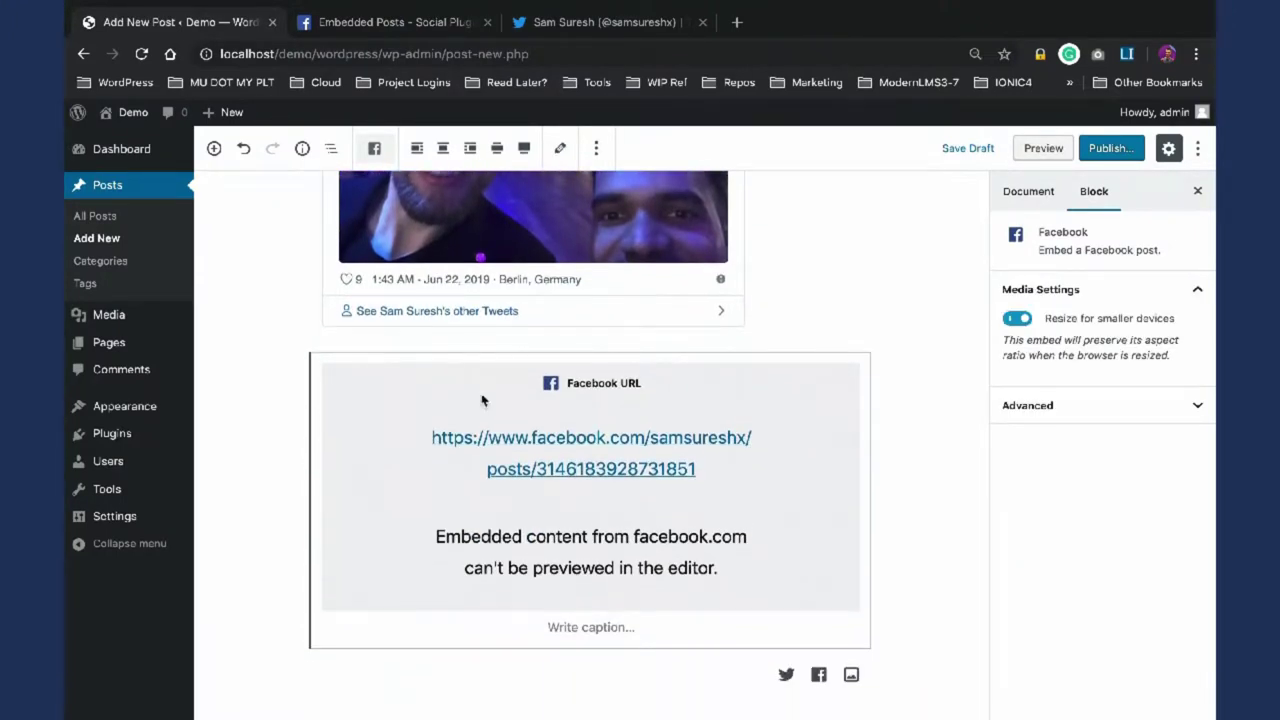
Step: Preview the Social Embeds post and examine how the embedded tweet and Facebook post display
scroll(946, 231, "up", 5)
left_click(1043, 148)
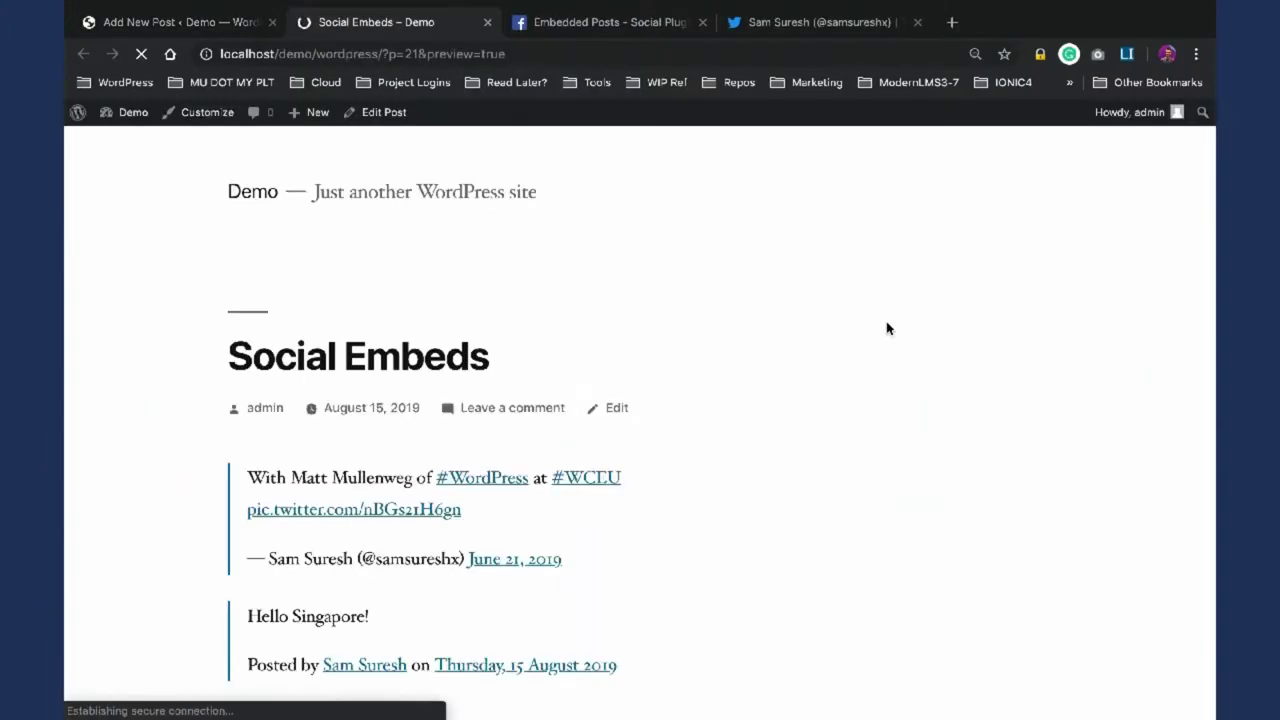
scroll(886, 328, "down", 1)
scroll(886, 328, "down", 8)
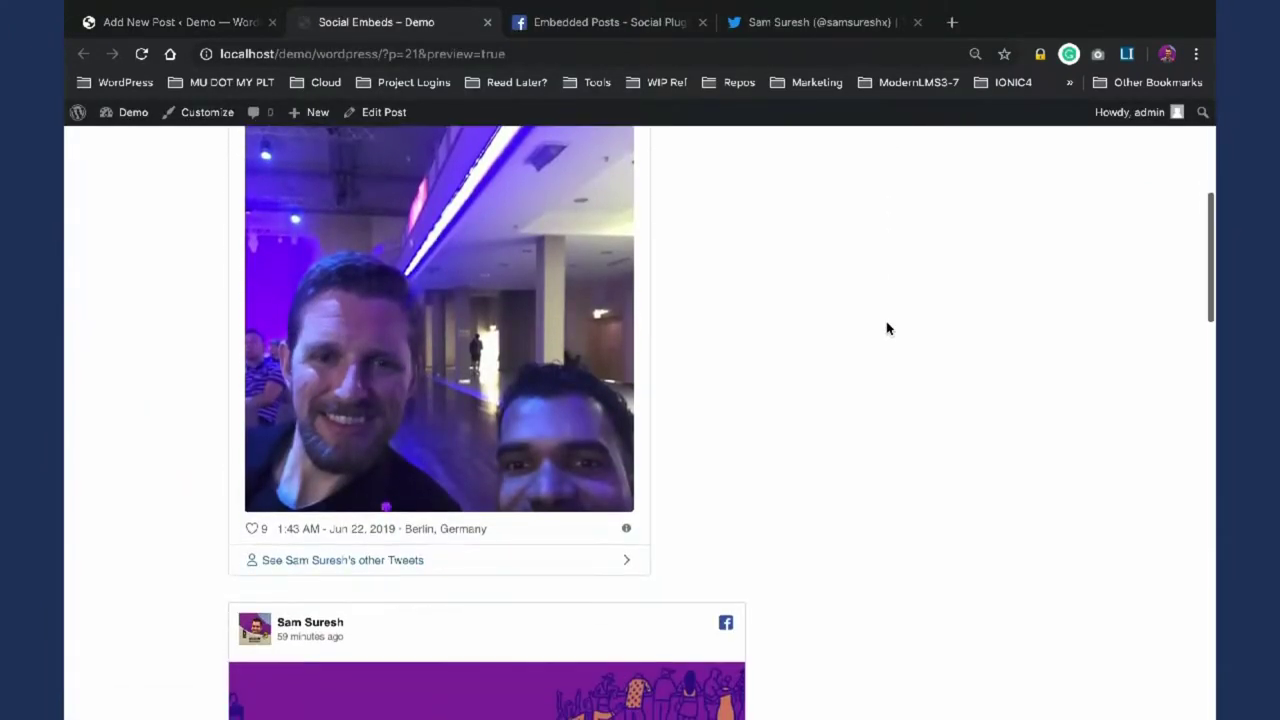
scroll(886, 328, "down", 1)
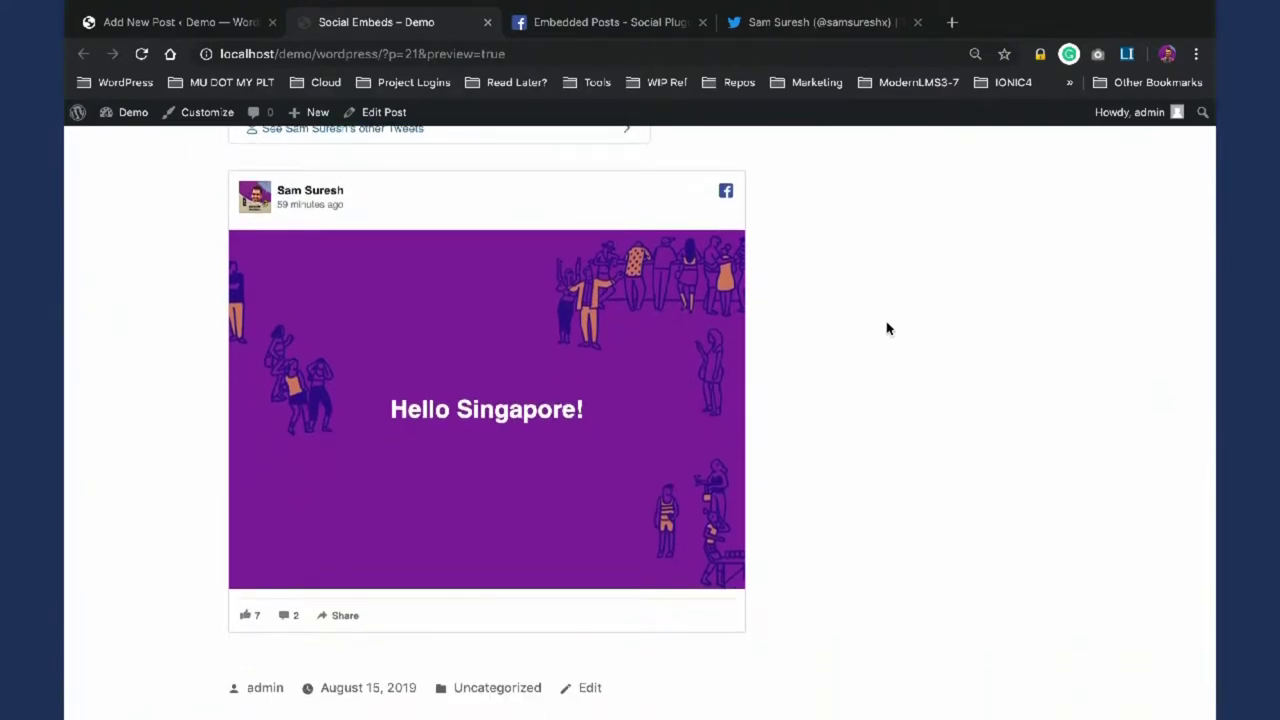
mouse_move(918, 4)
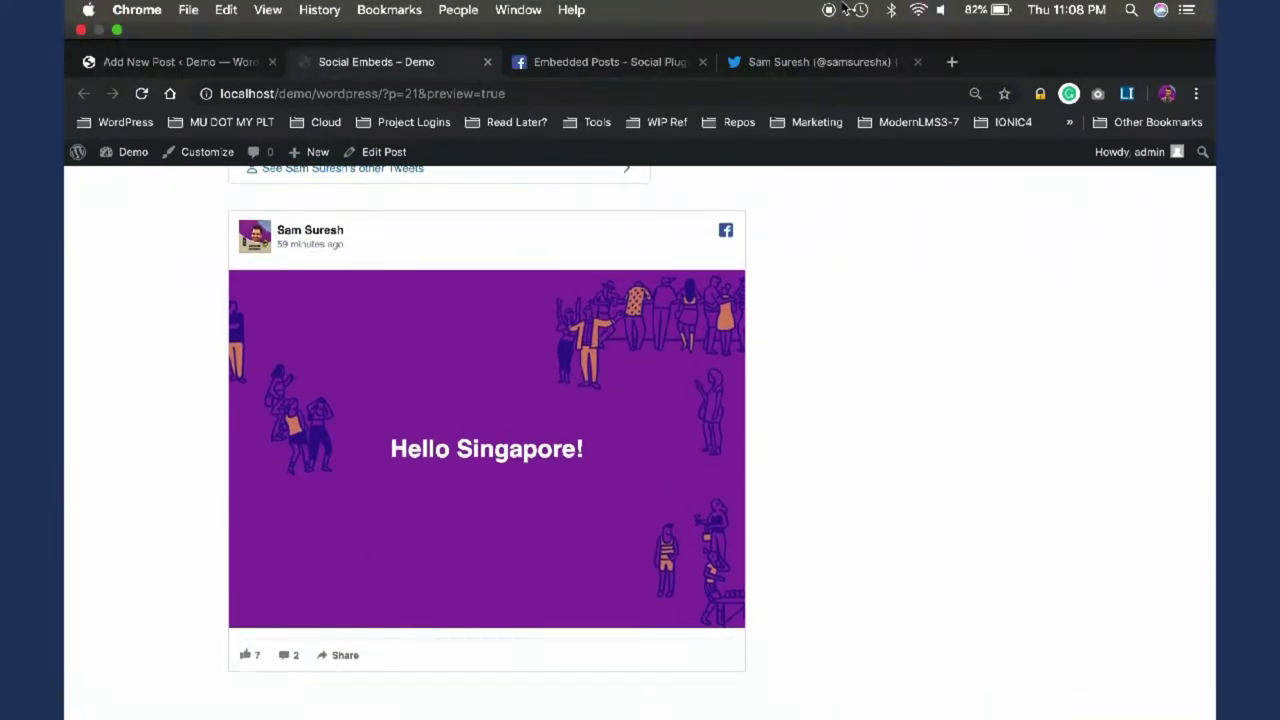
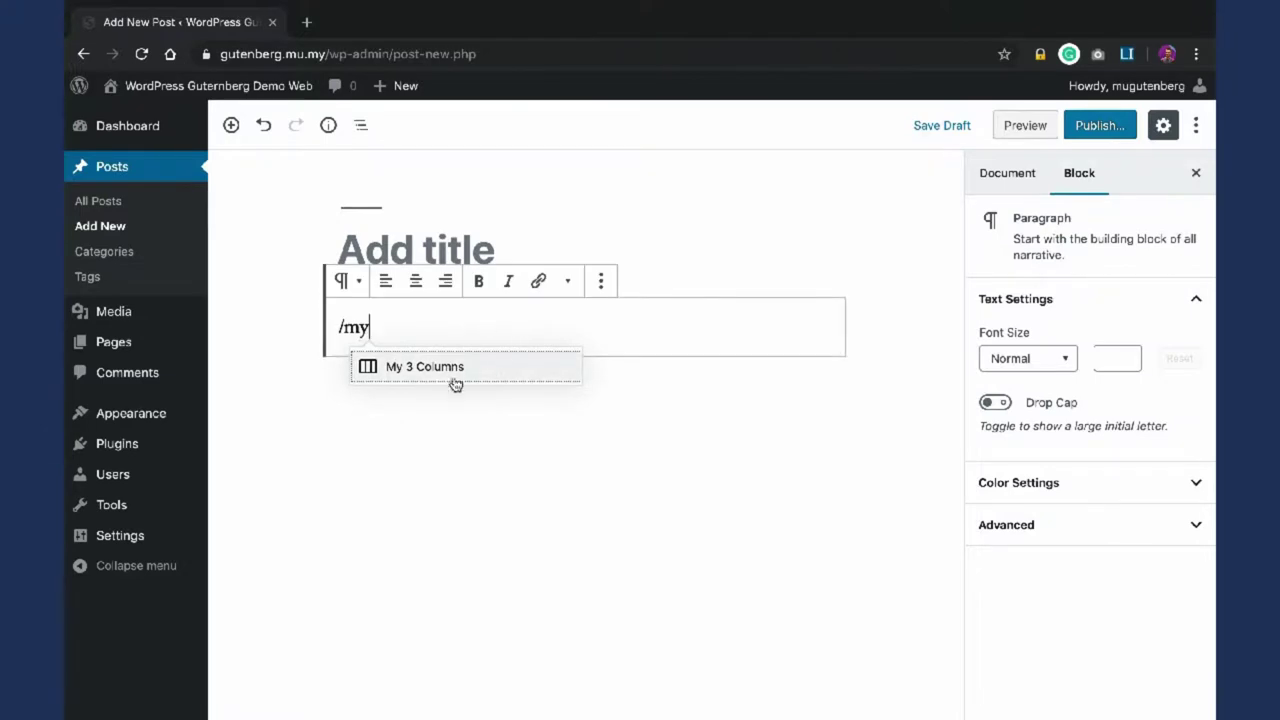
Step: Insert the reusable block "My 3 Columns" into the new post
left_click(428, 368)
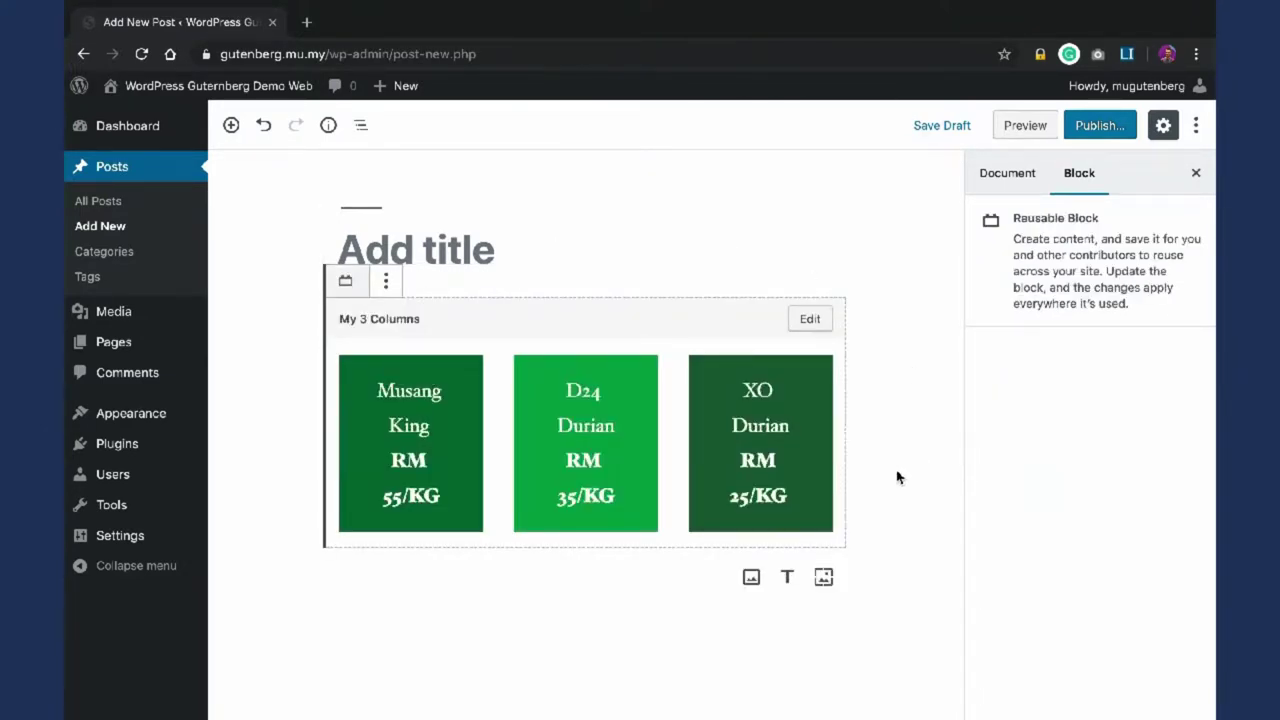
mouse_move(965, 7)
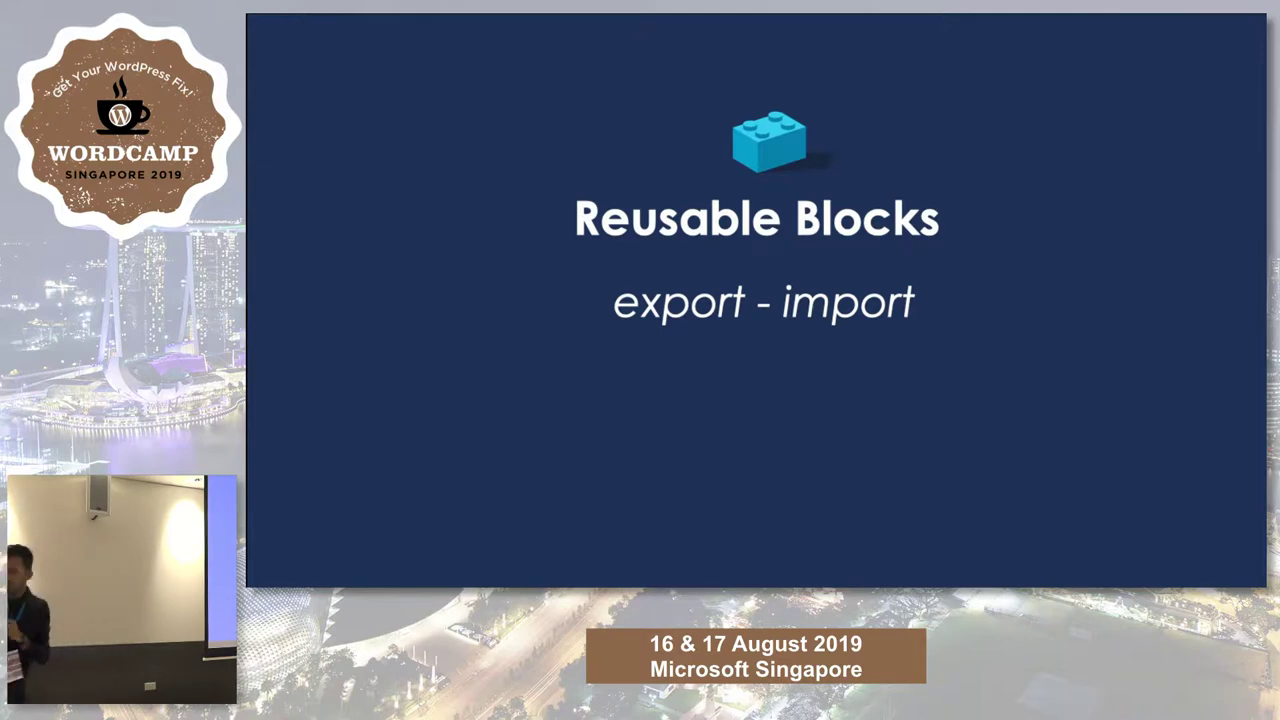
Step: Open the management page for all reusable blocks and export "My 3 Columns" as JSON
key("alt+Tab")
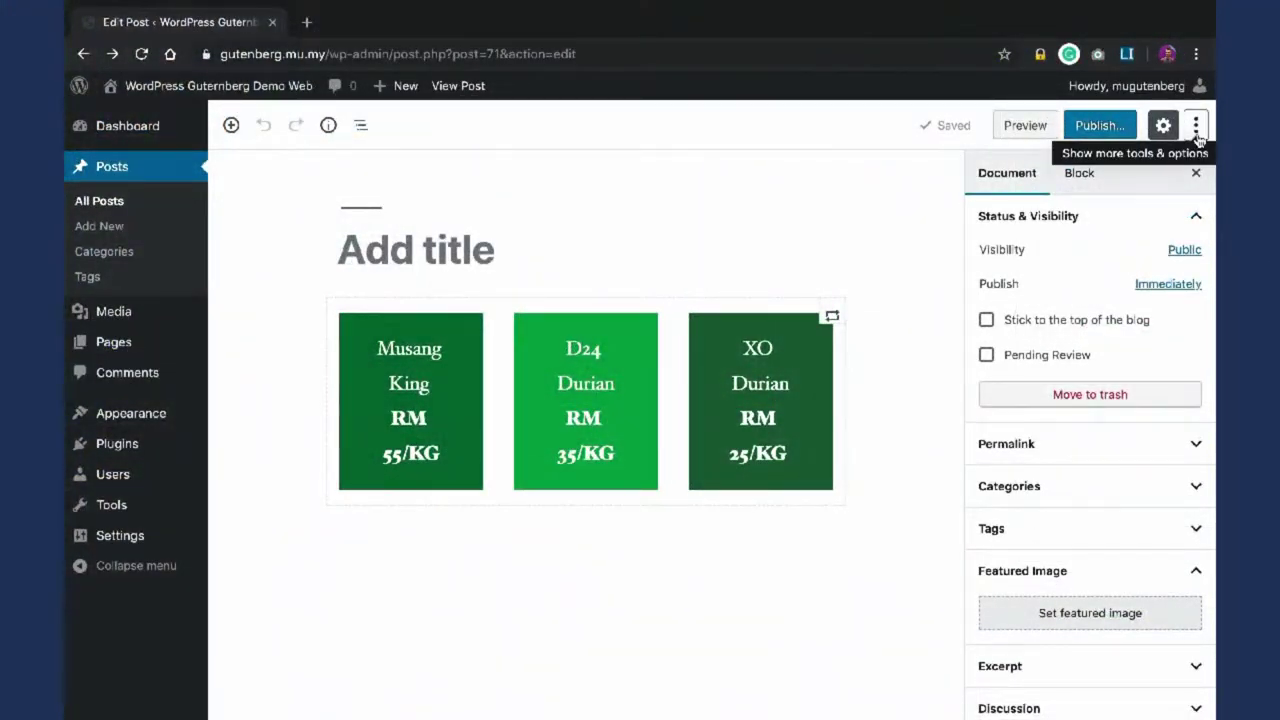
left_click(1196, 126)
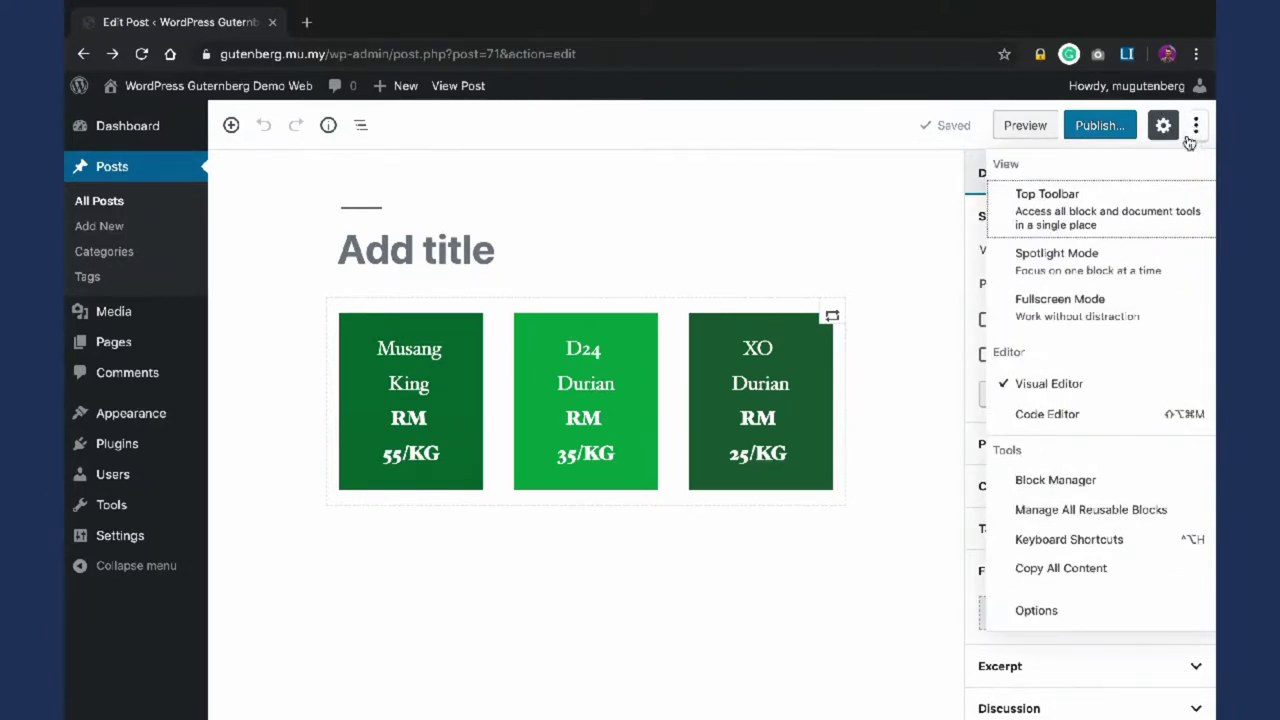
left_click(1114, 508)
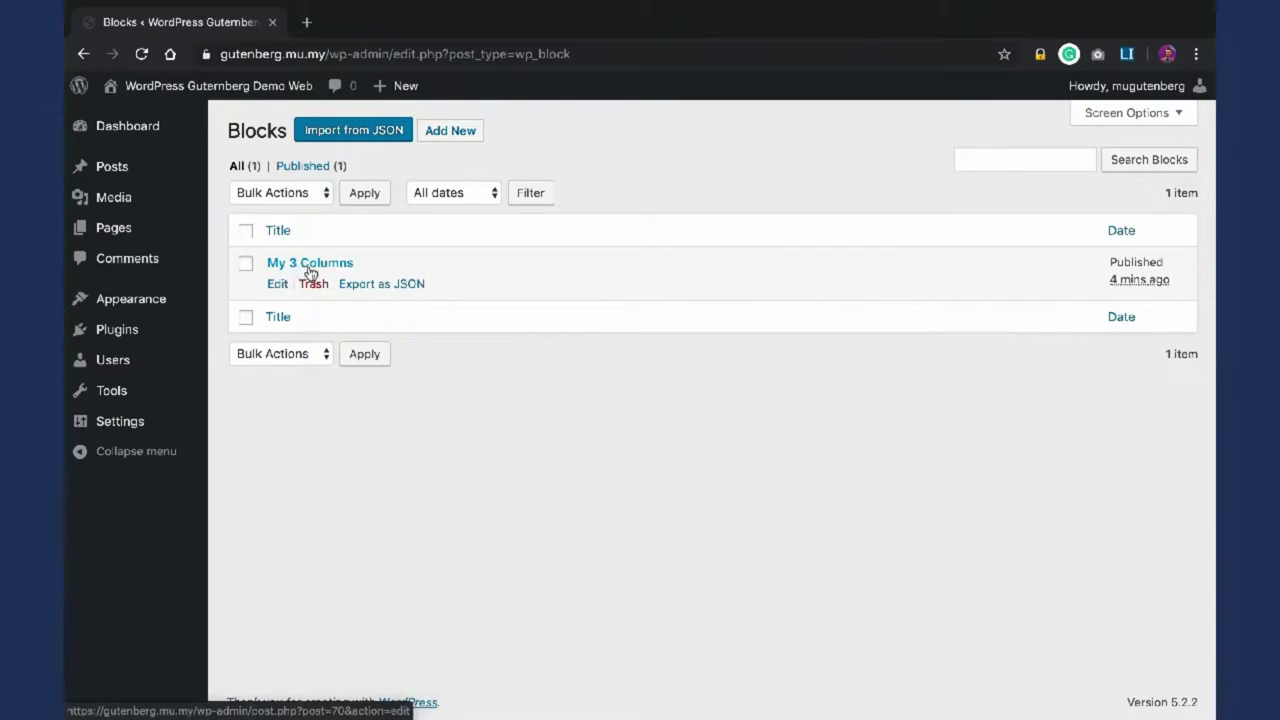
left_click(362, 290)
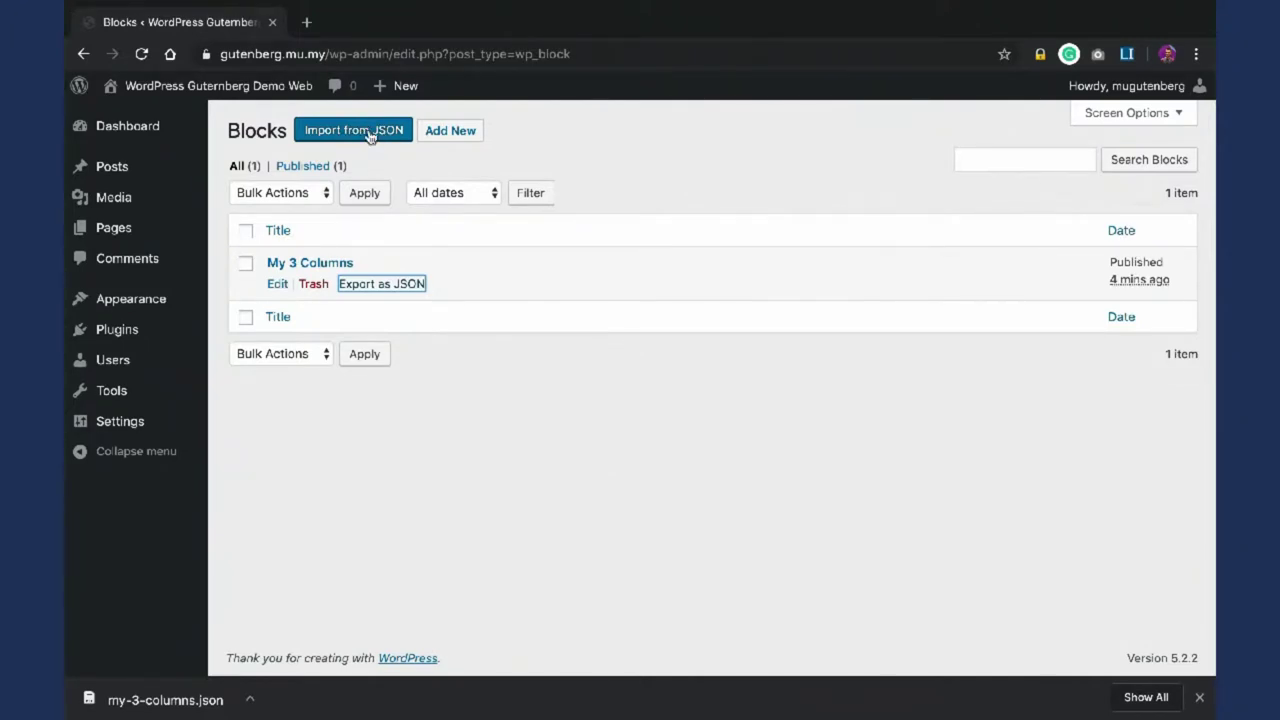
left_click(498, 378)
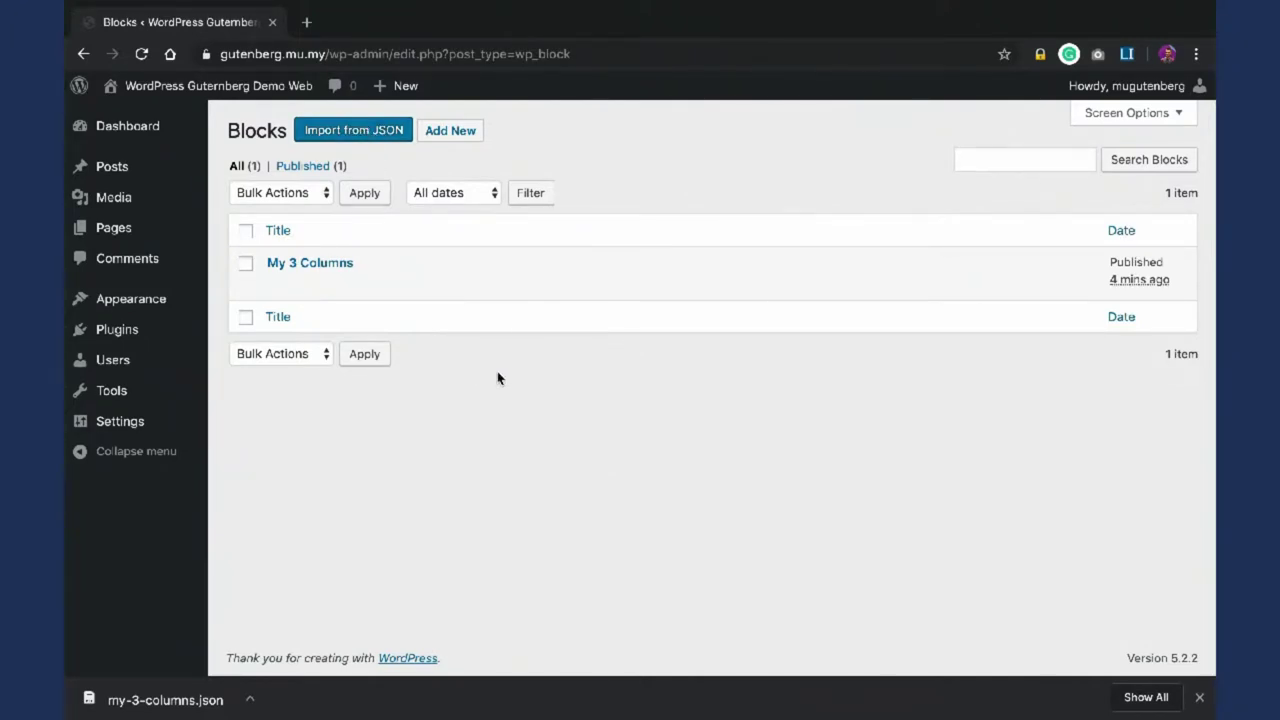
mouse_move(876, 10)
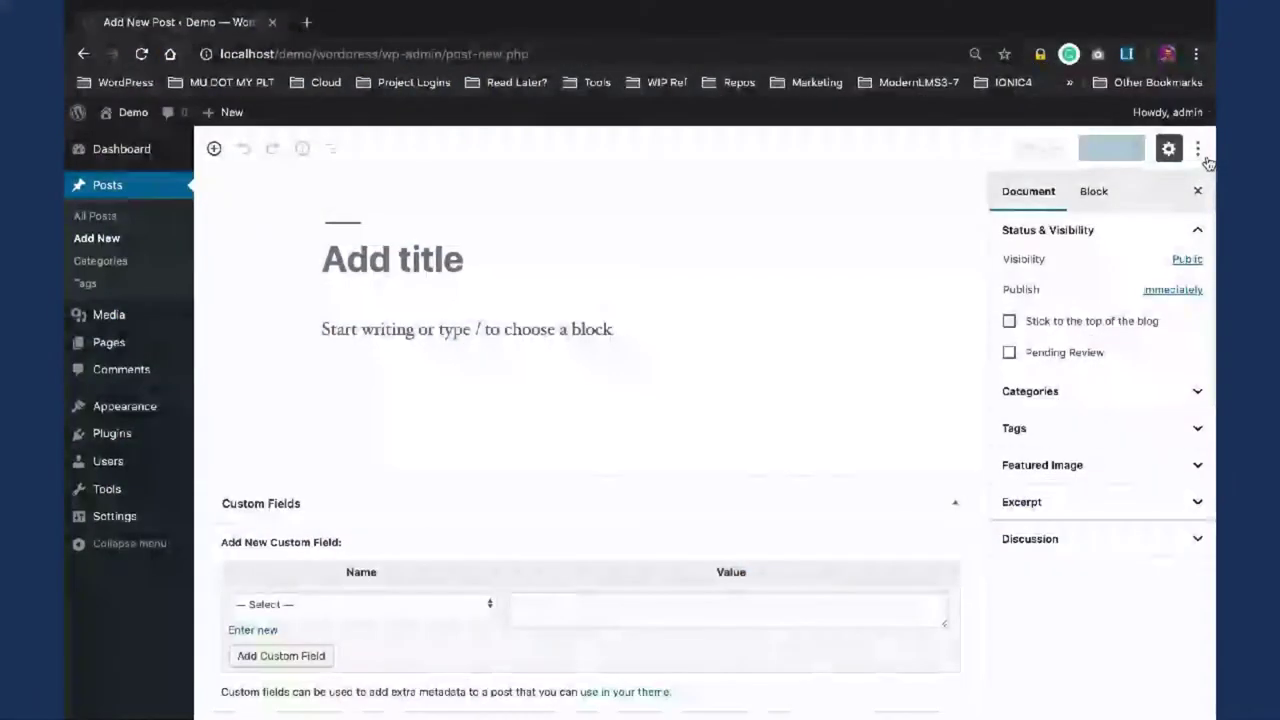
Step: Disable the SoundCloud and Spotify embed blocks in the Block Manager
left_click(1199, 152)
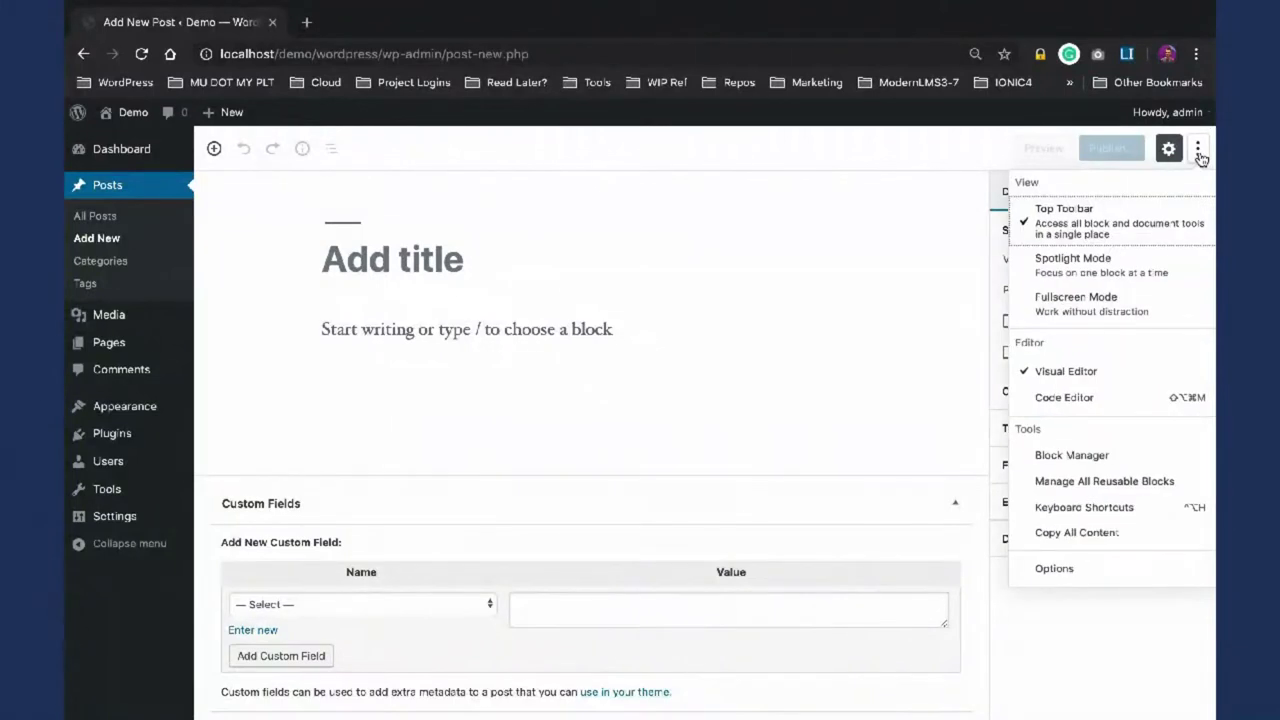
left_click(1094, 455)
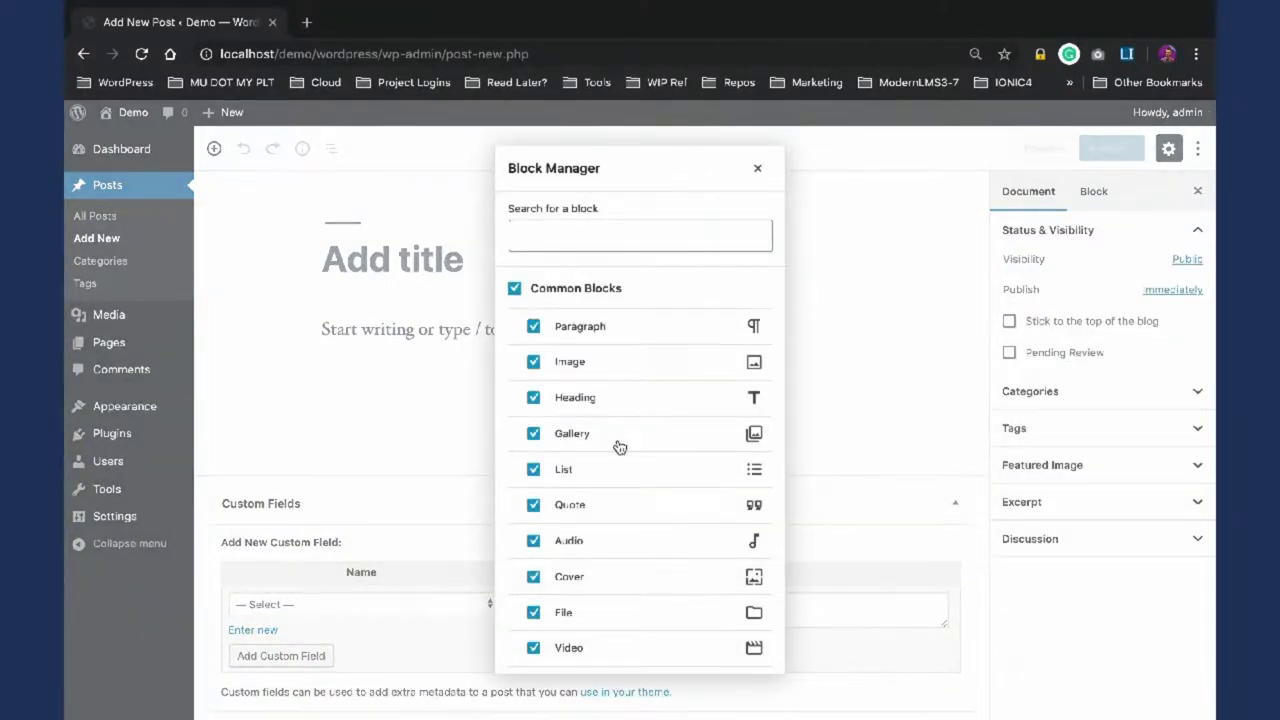
scroll(618, 446, "down", 5)
scroll(618, 446, "down", 10)
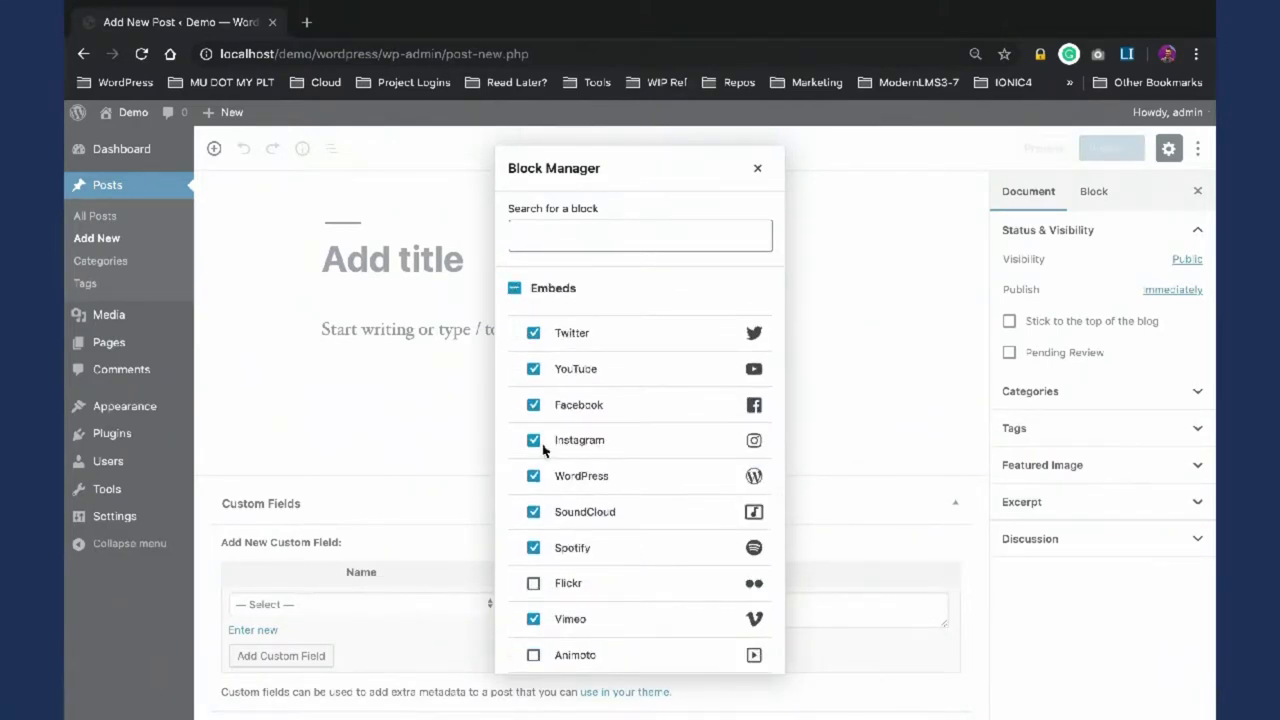
scroll(534, 510, "down", 1)
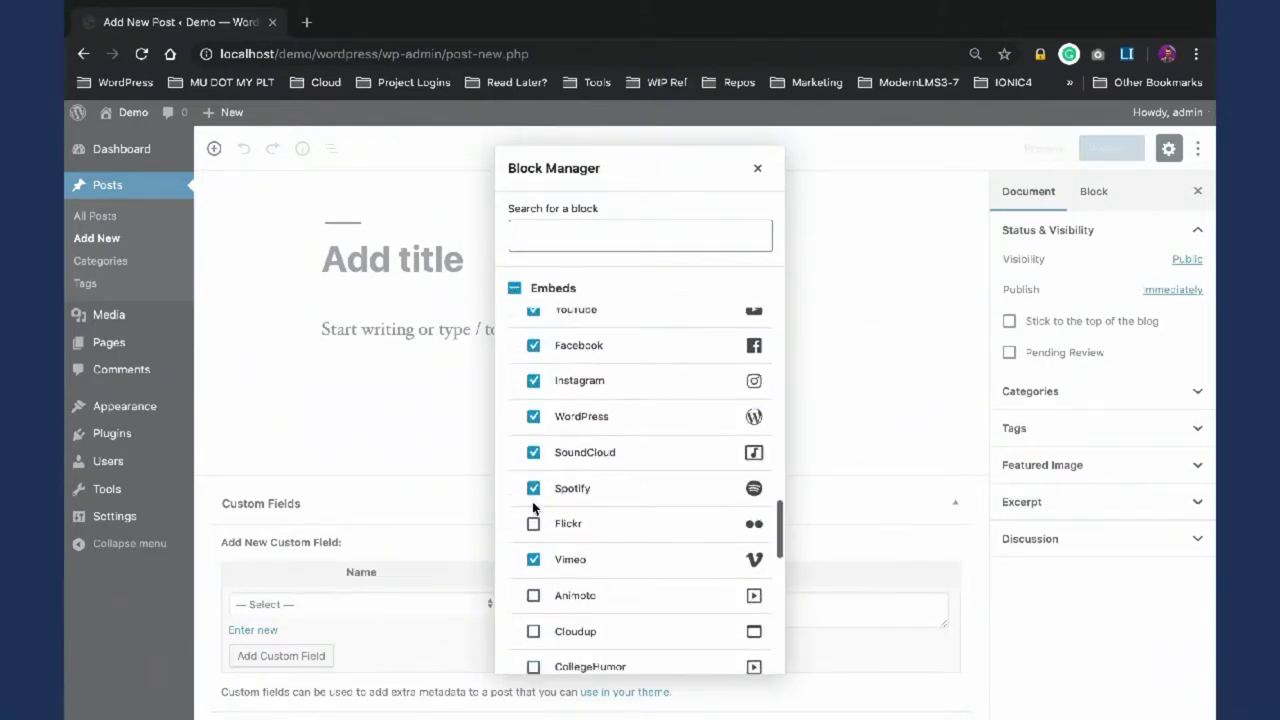
left_click(533, 453)
left_click(533, 489)
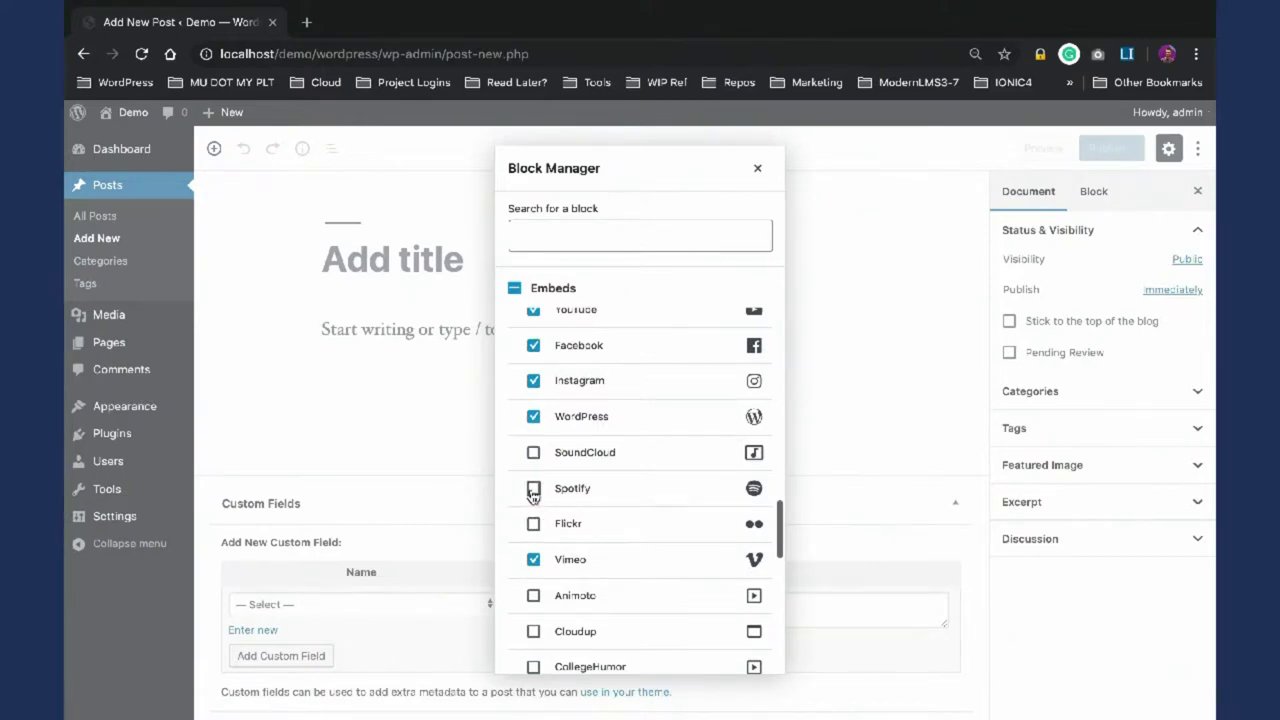
Step: Disable the Vimeo, Hulu and Issuu embed blocks and close the Block Manager
left_click(534, 560)
scroll(535, 560, "down", 5)
left_click(533, 470)
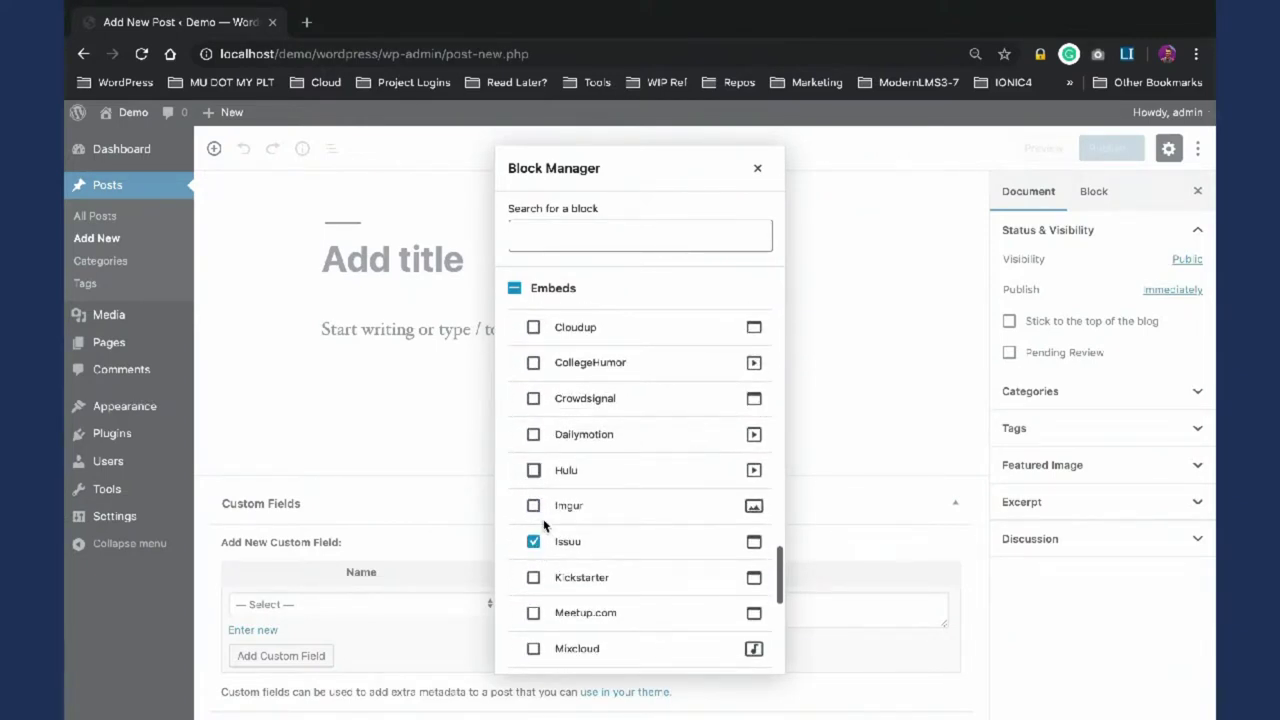
left_click(533, 541)
scroll(534, 538, "down", 8)
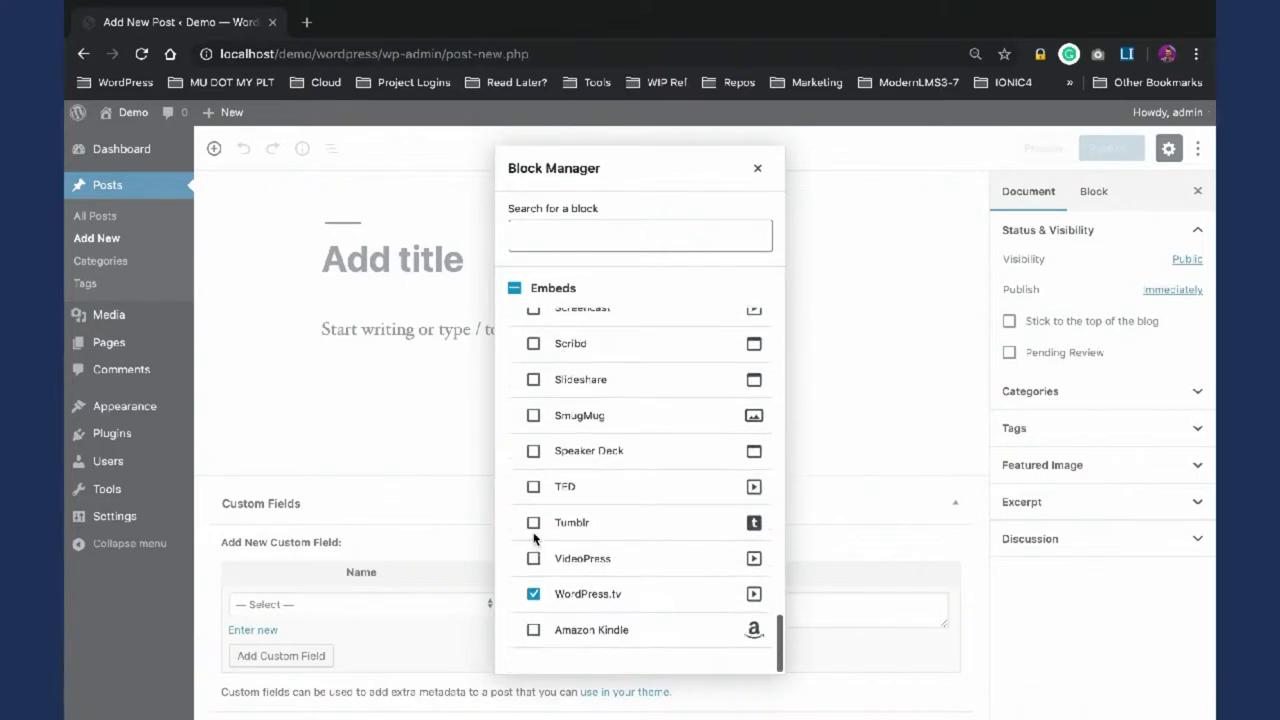
left_click(757, 168)
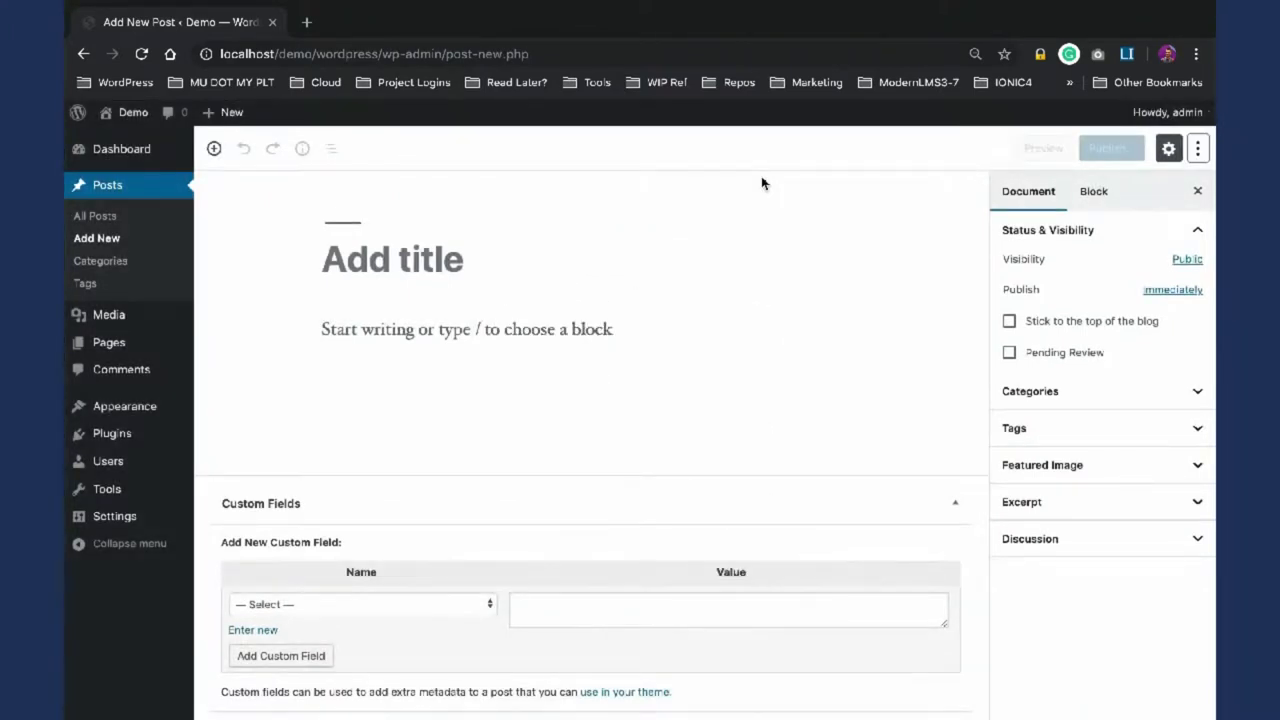
Step: Check which embed blocks remain available in the post's block inserter, and close the inserter
left_click(214, 149)
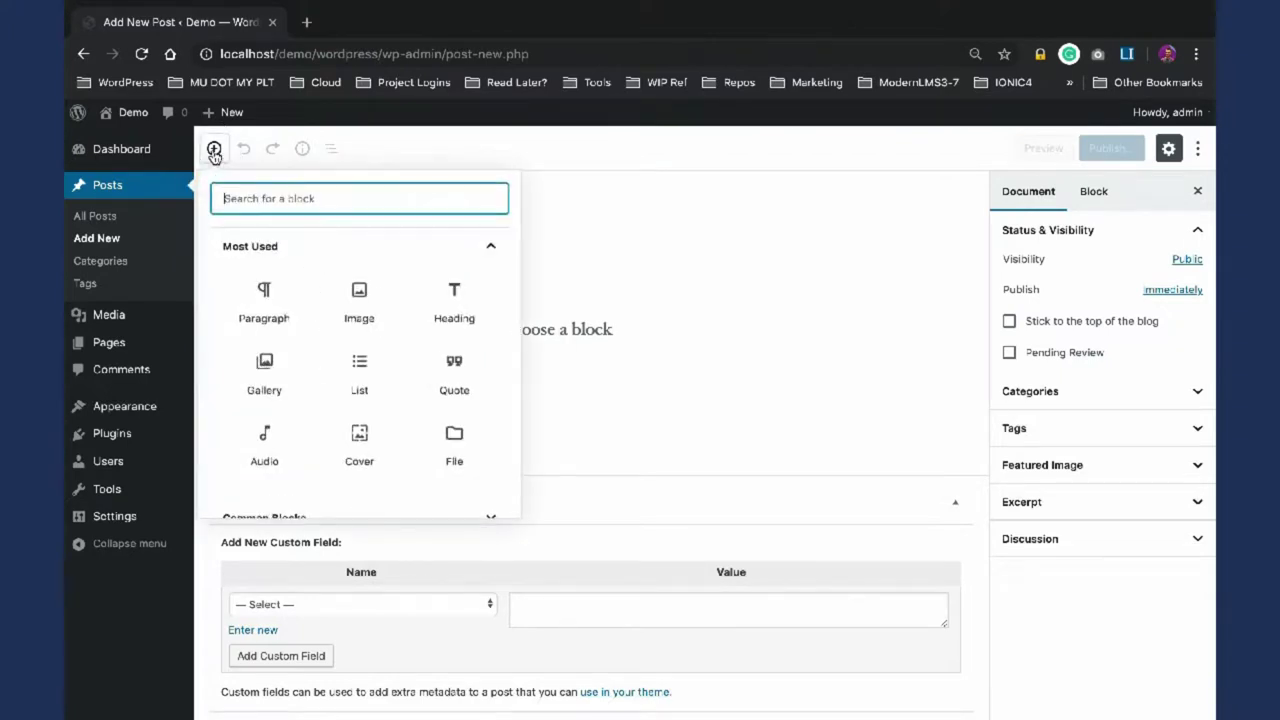
scroll(346, 370, "down", 3)
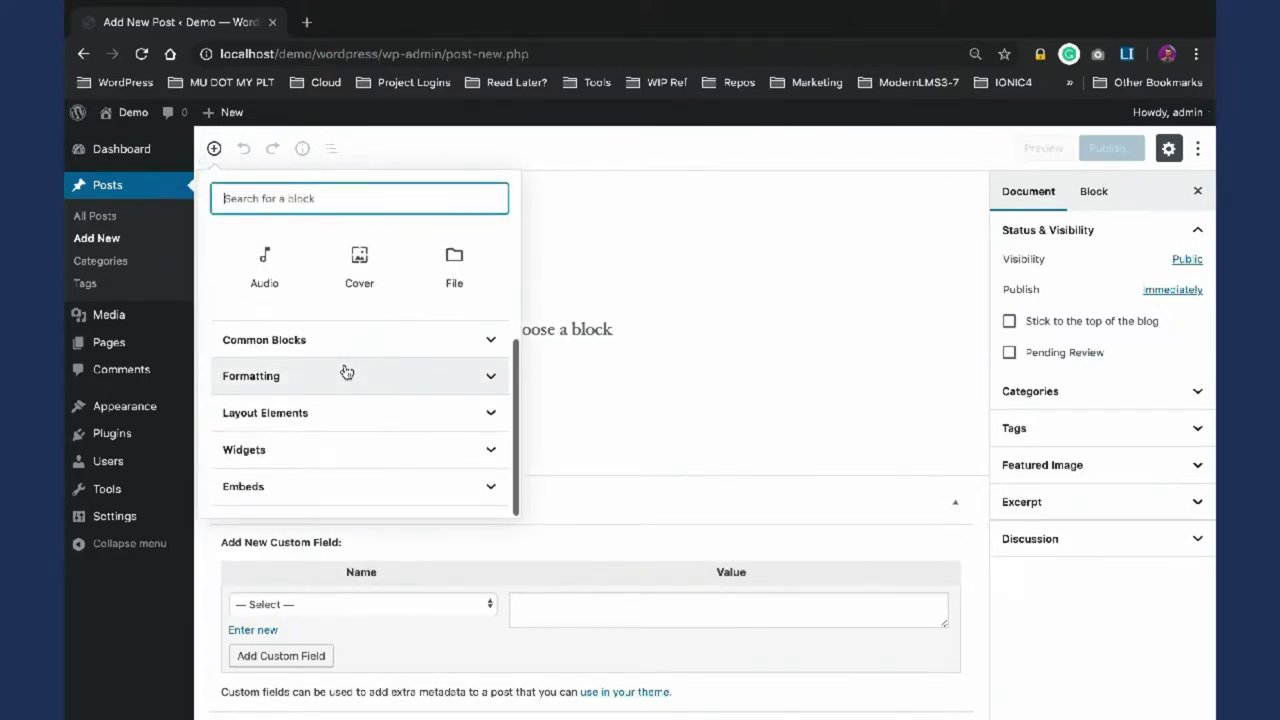
left_click(284, 488)
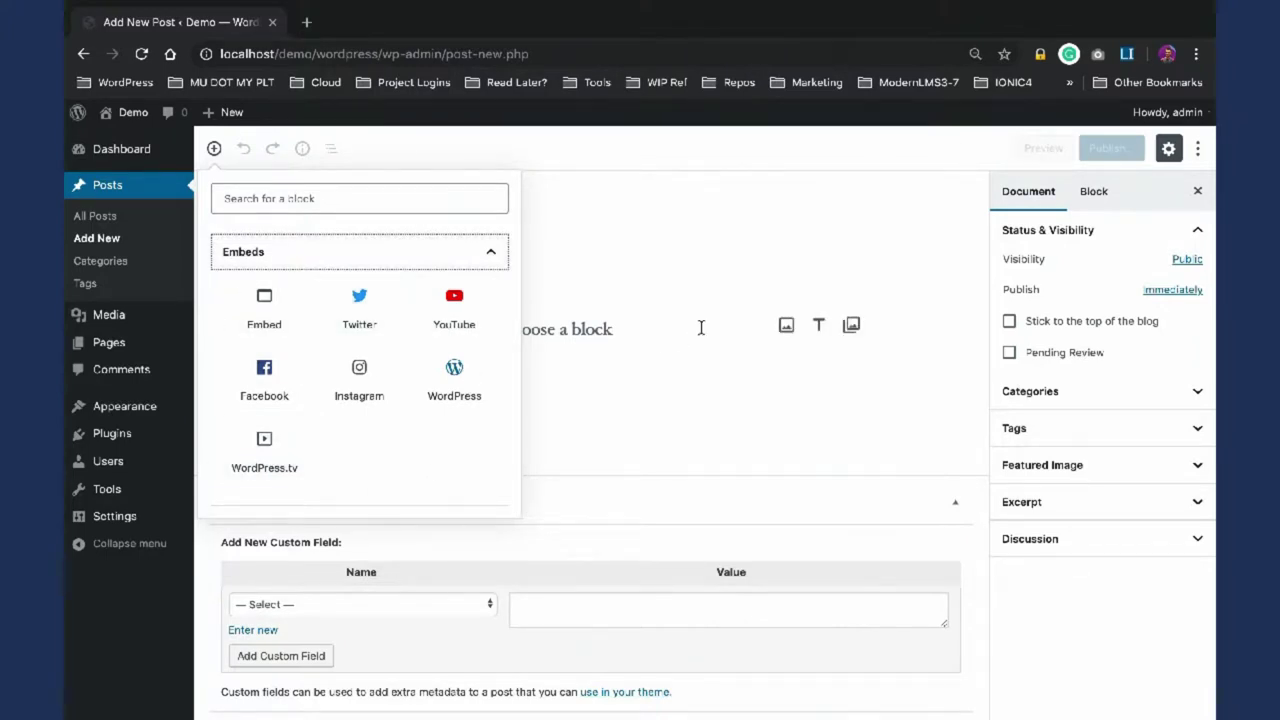
left_click(904, 163)
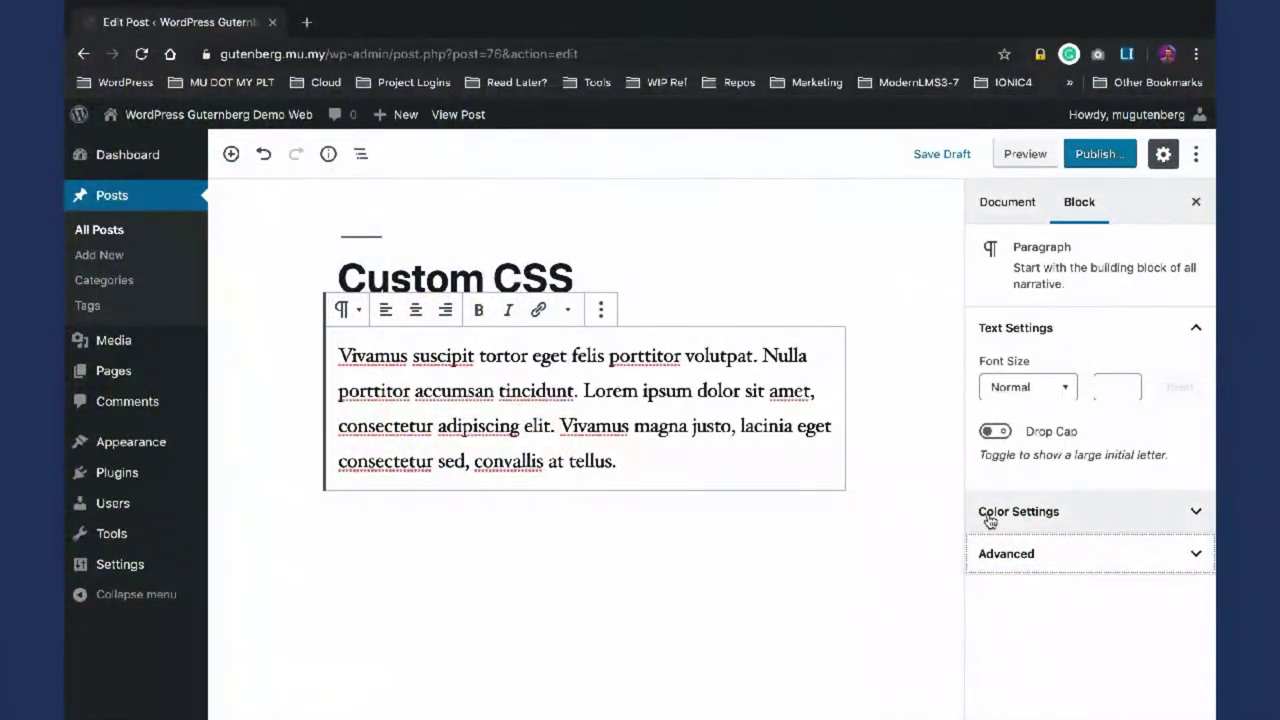
Step: Give the paragraph in the Custom CSS post the additional CSS class mycss and preview the post
left_click(1008, 553)
left_click(1050, 613)
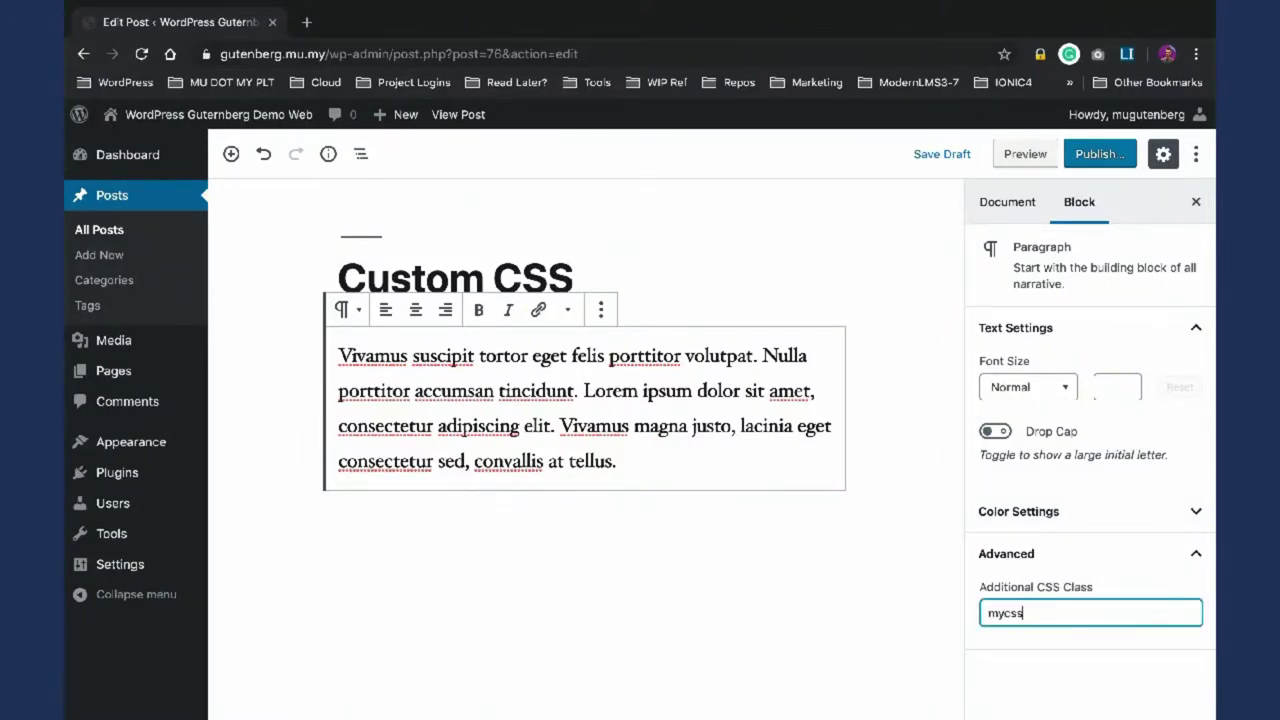
left_click(1025, 154)
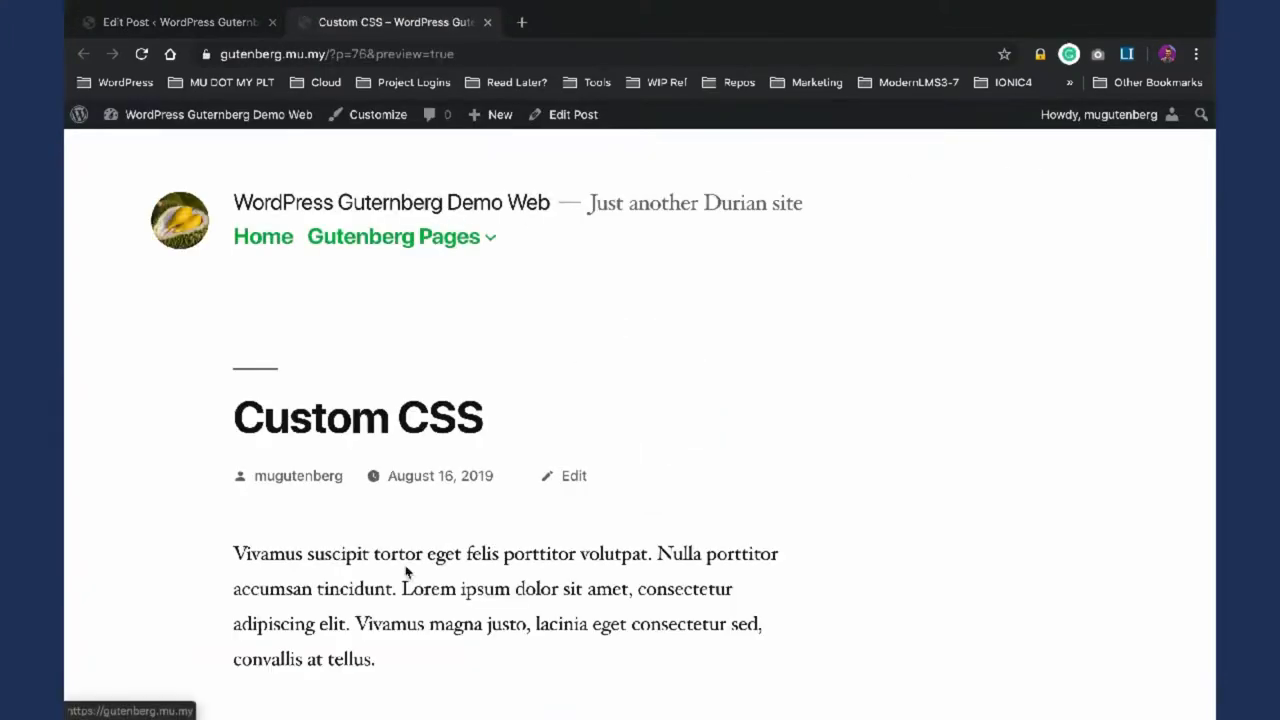
Step: Open the Additional CSS editor in the site Customizer with the post's paragraph in view
left_click(389, 118)
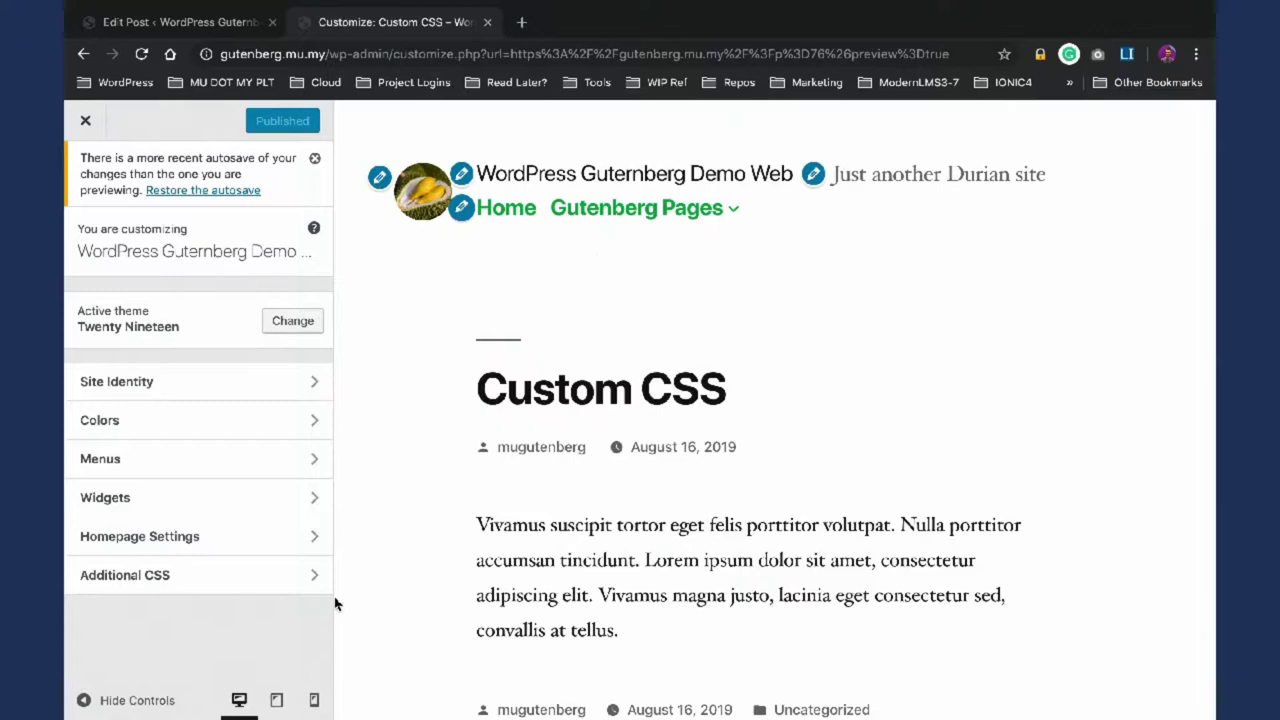
left_click(146, 584)
scroll(145, 591, "down", 5)
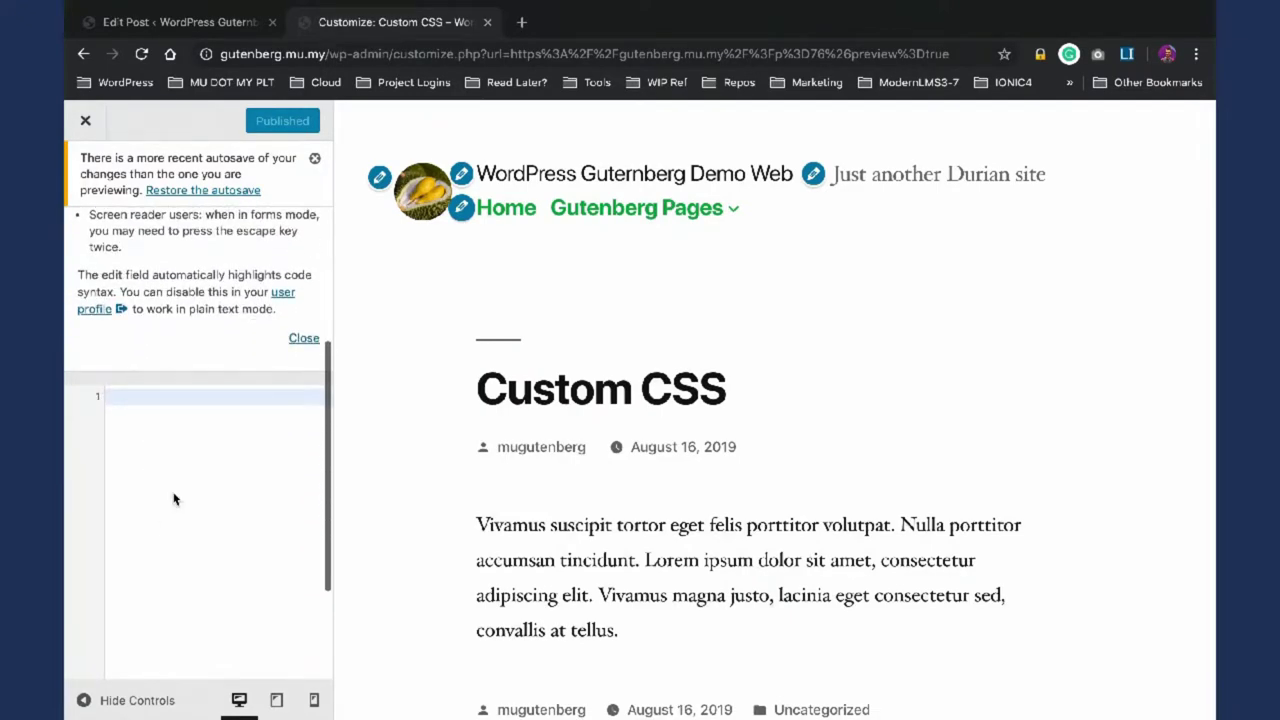
scroll(507, 477, "down", 3)
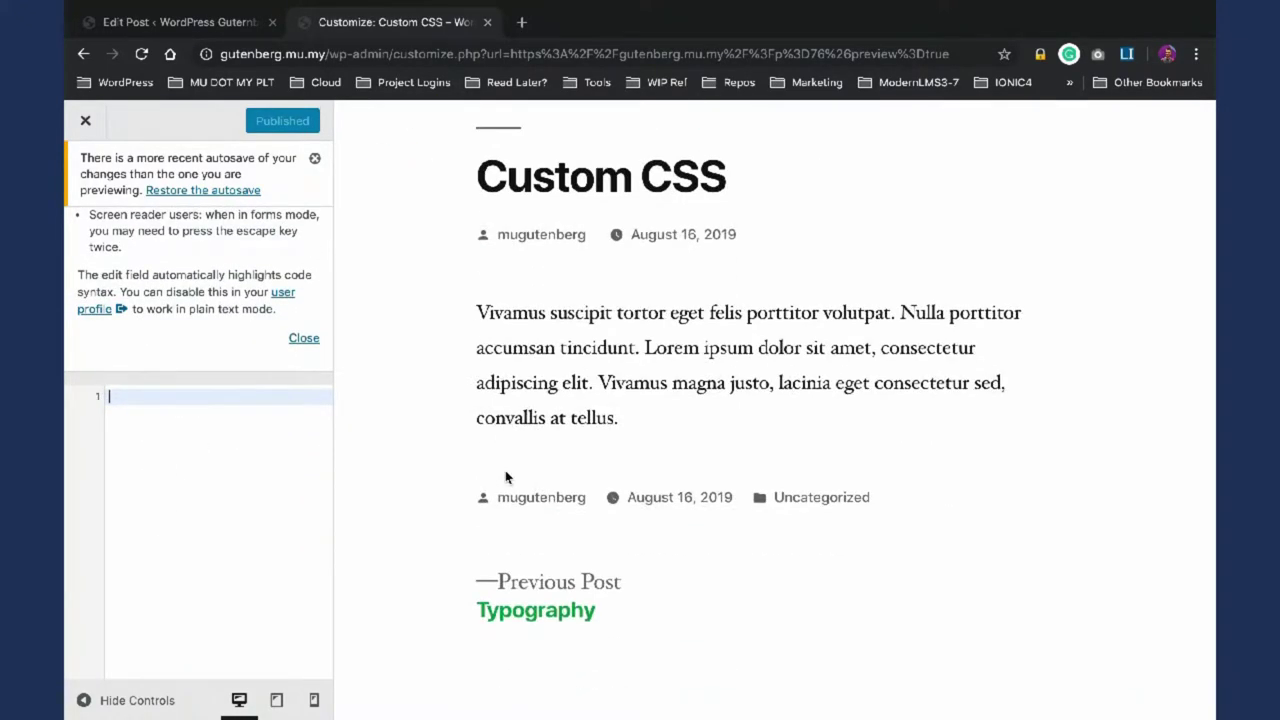
Step: Write a .mycss rule that sets the background to wheat
type(".mycss{")
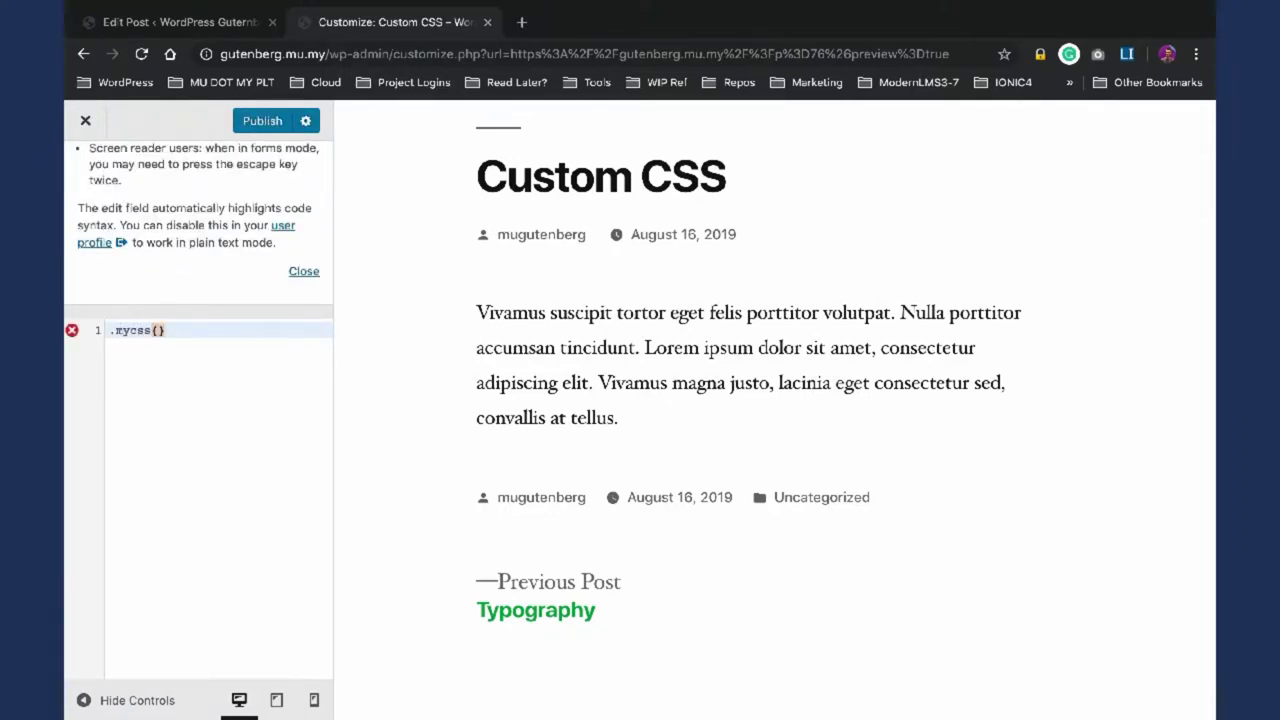
key("Return")
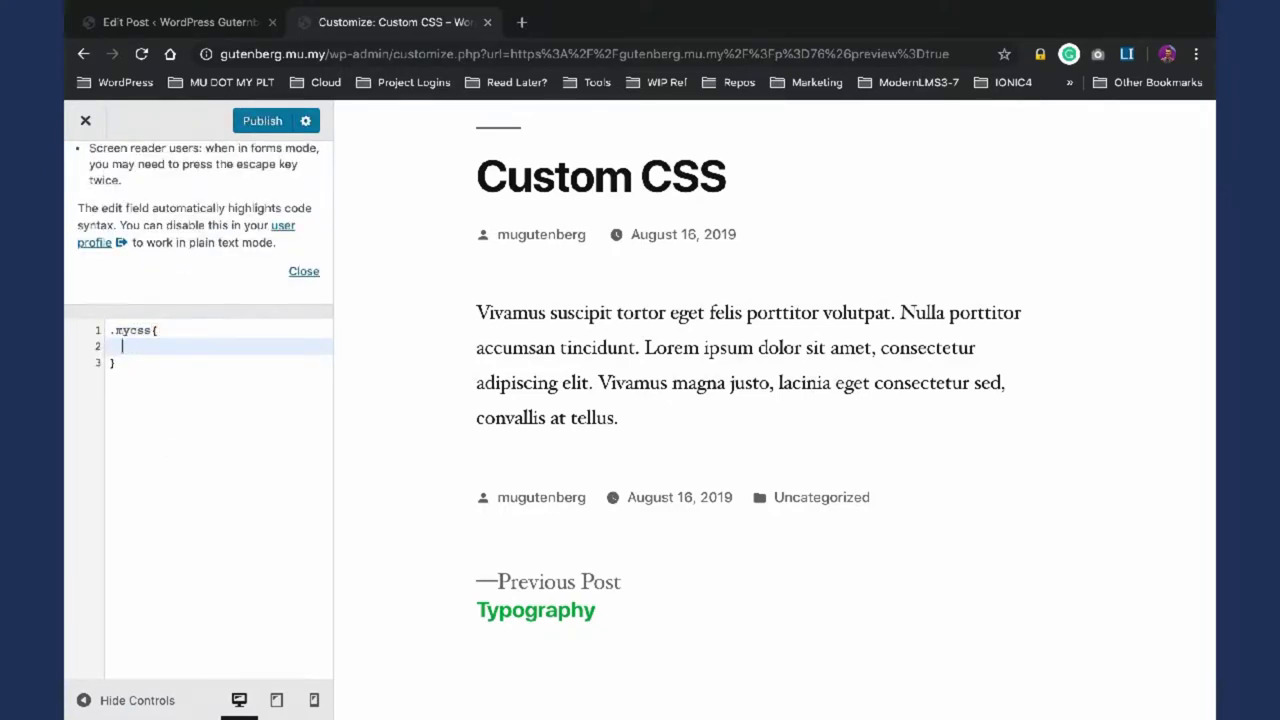
type("back")
key("Down")
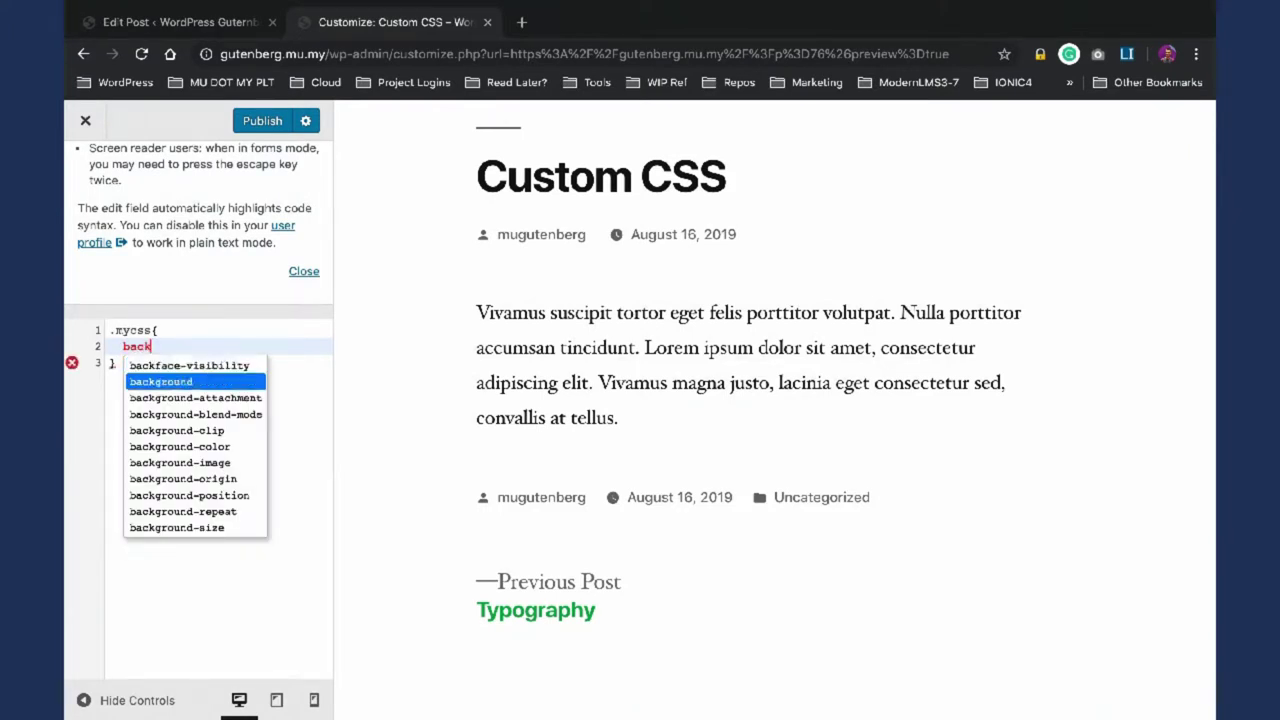
key("Return")
type(": wheat;")
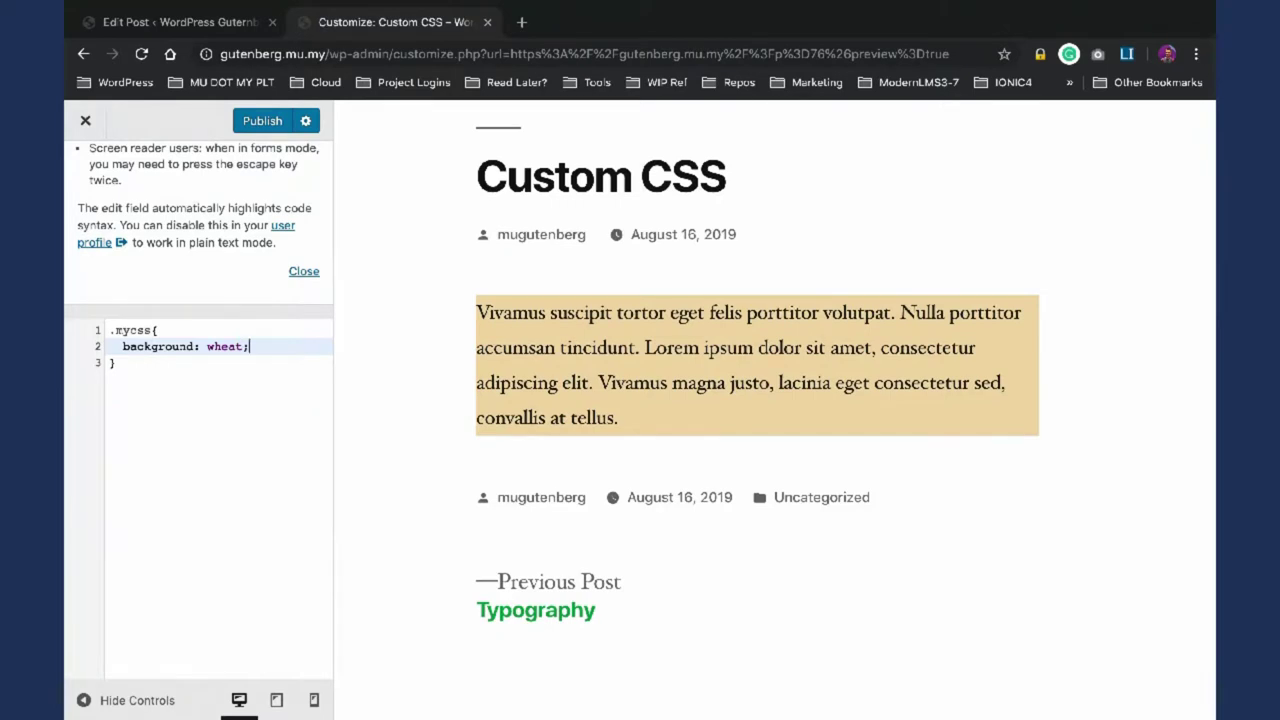
Step: Add a padding of 10px to the .mycss rule
key("Return")
type("paddin")
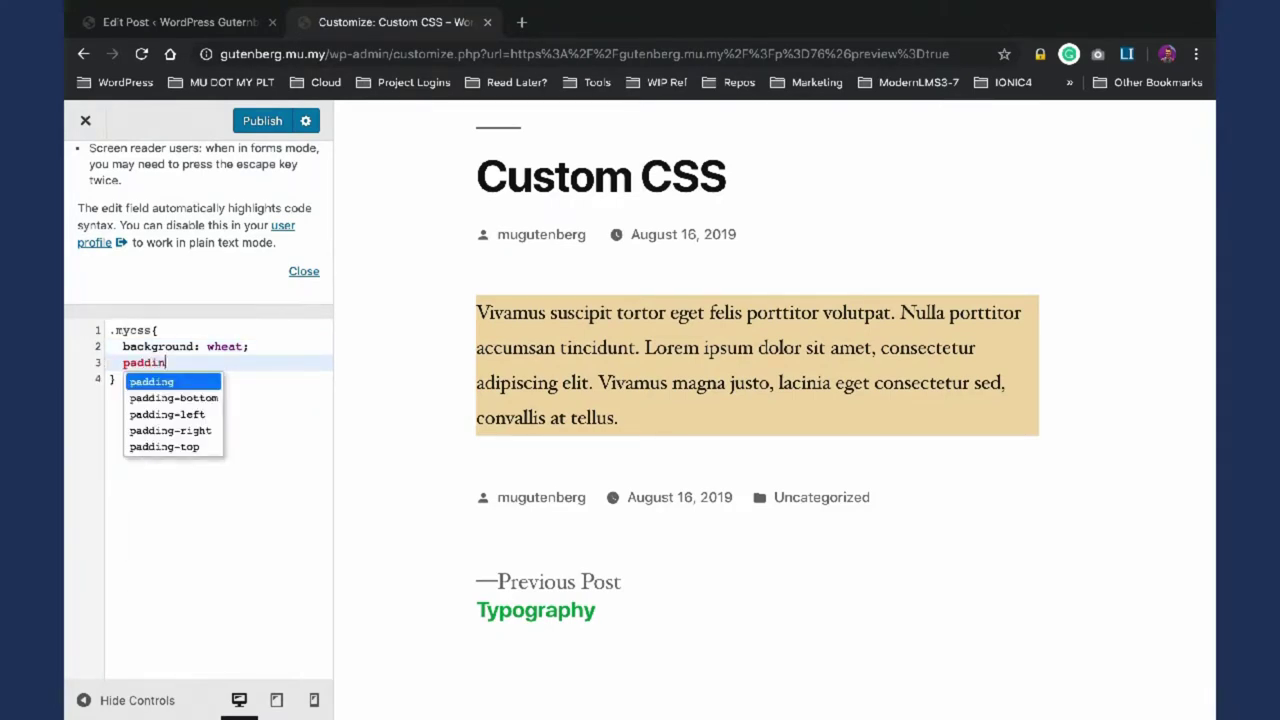
type("g: ")
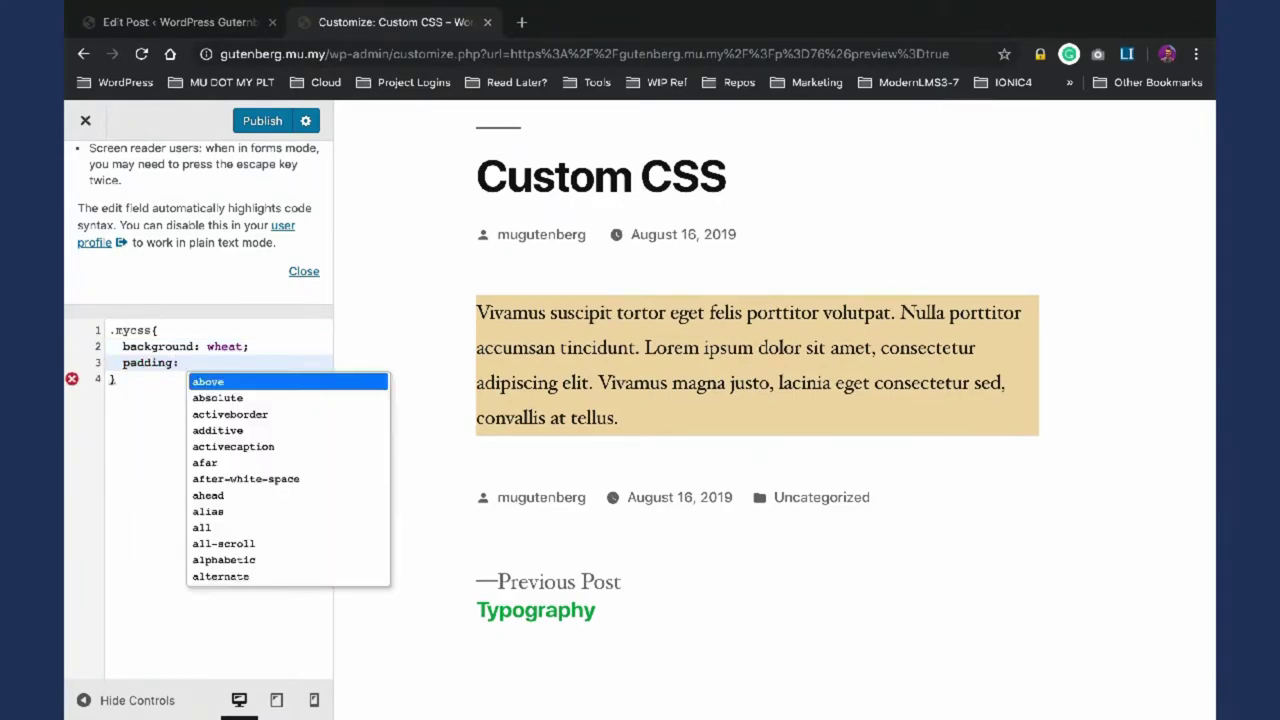
type("10px;")
Step: Add a border-radius of 25px to the .mycss rule
key("Return")
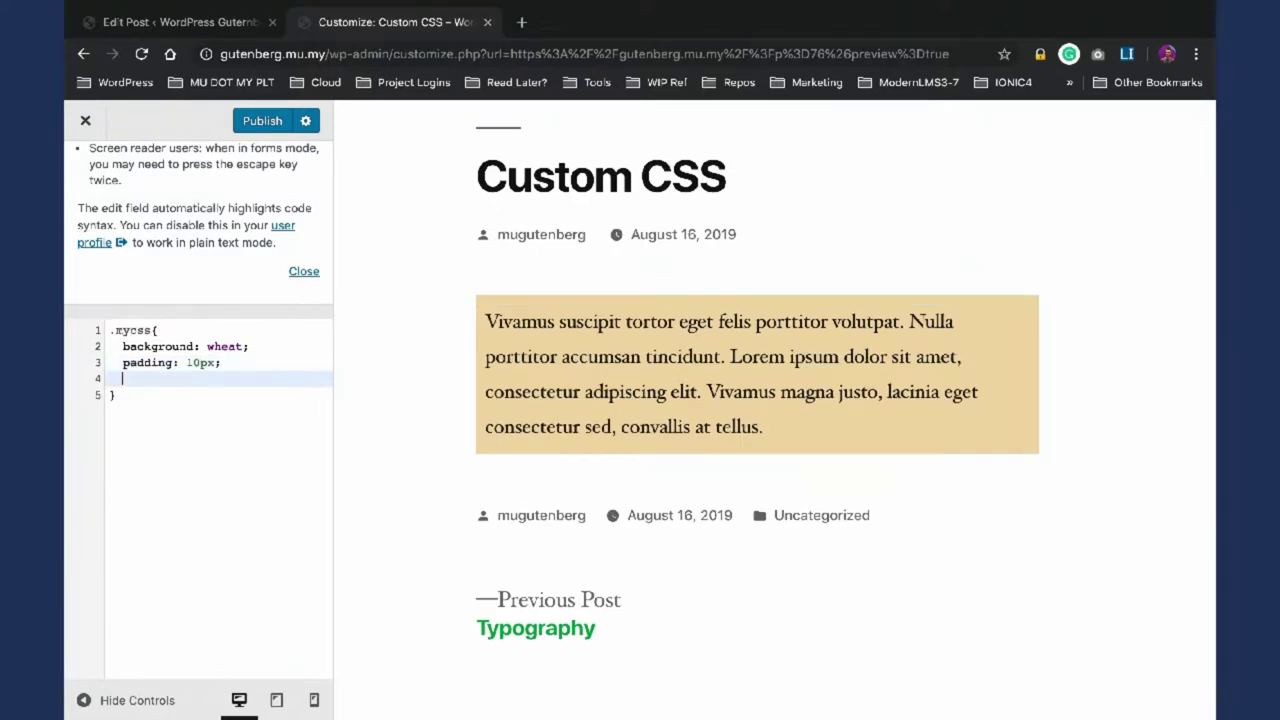
type("bor")
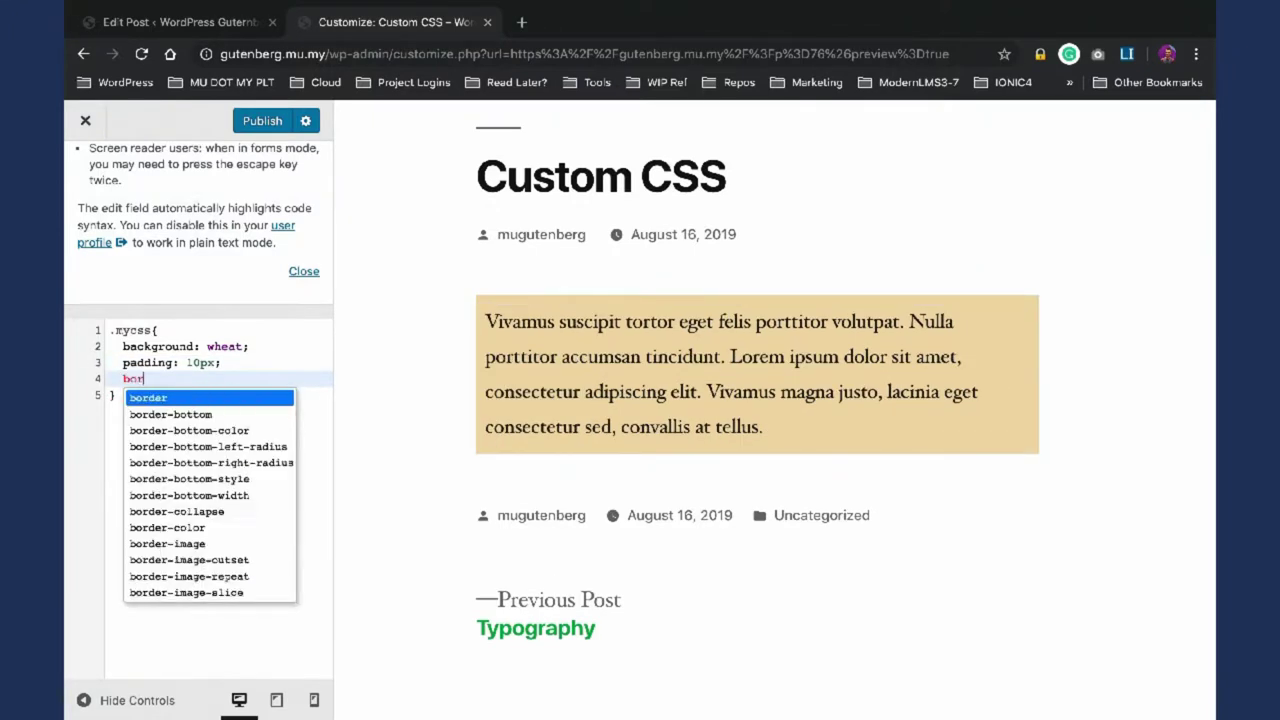
type("der-r")
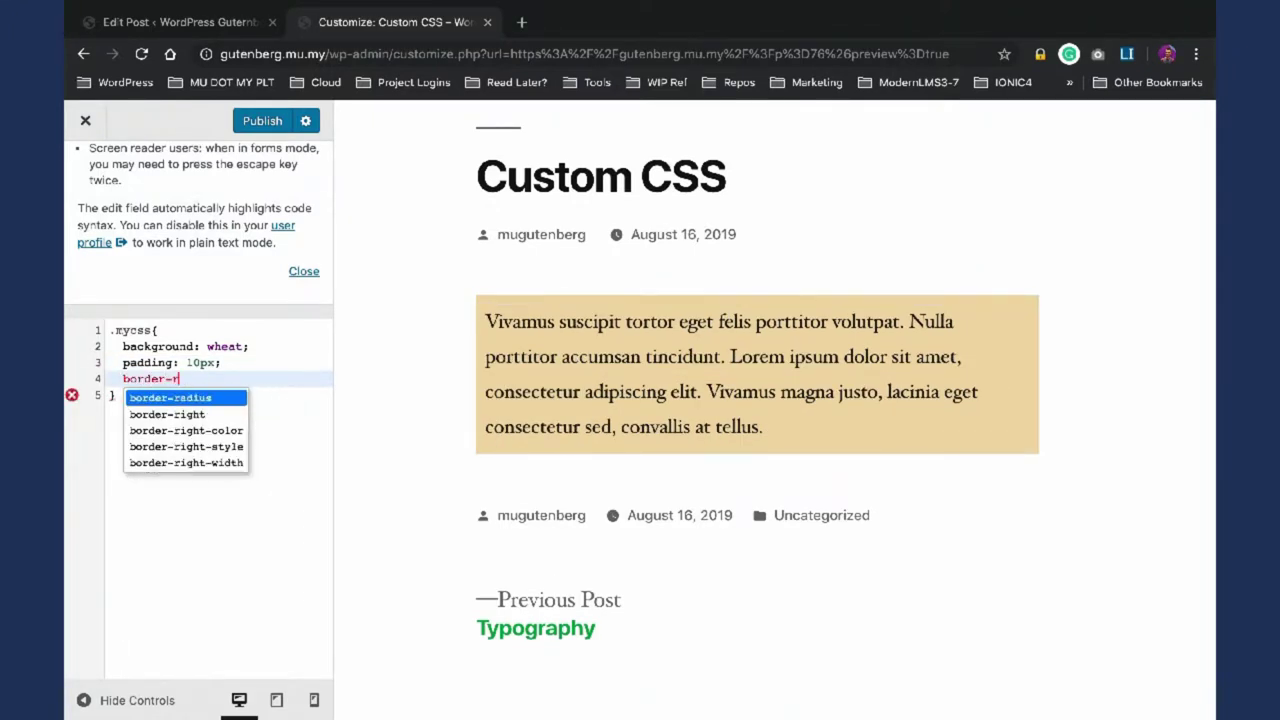
key("Return")
type(": ")
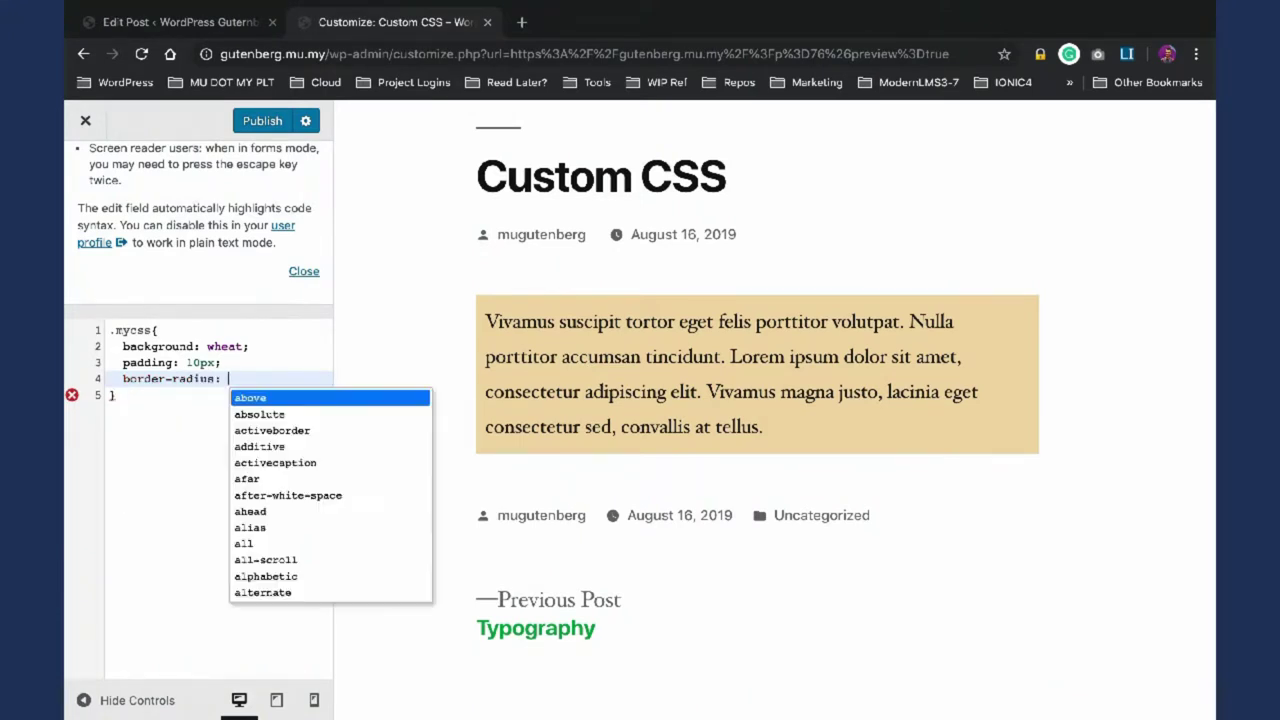
type("25px;")
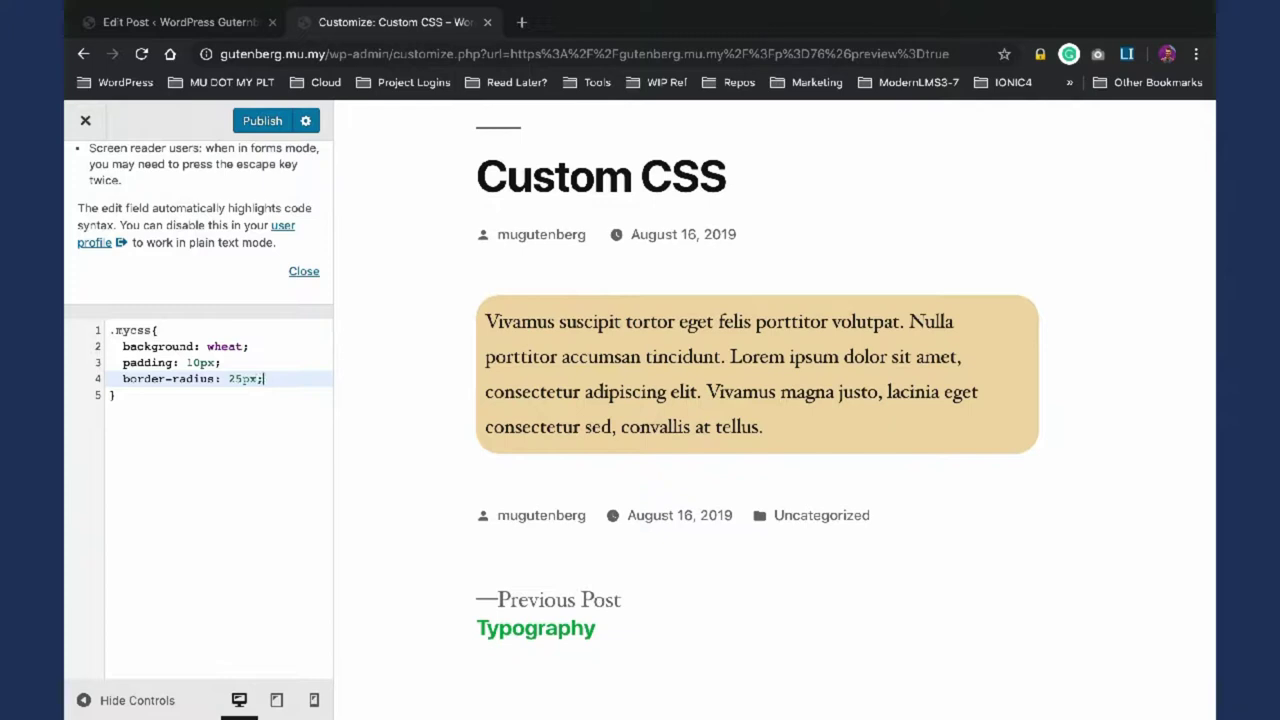
Step: Add the box-shadow 2px 4px grey to the .mycss rule and publish the custom CSS
key("Return")
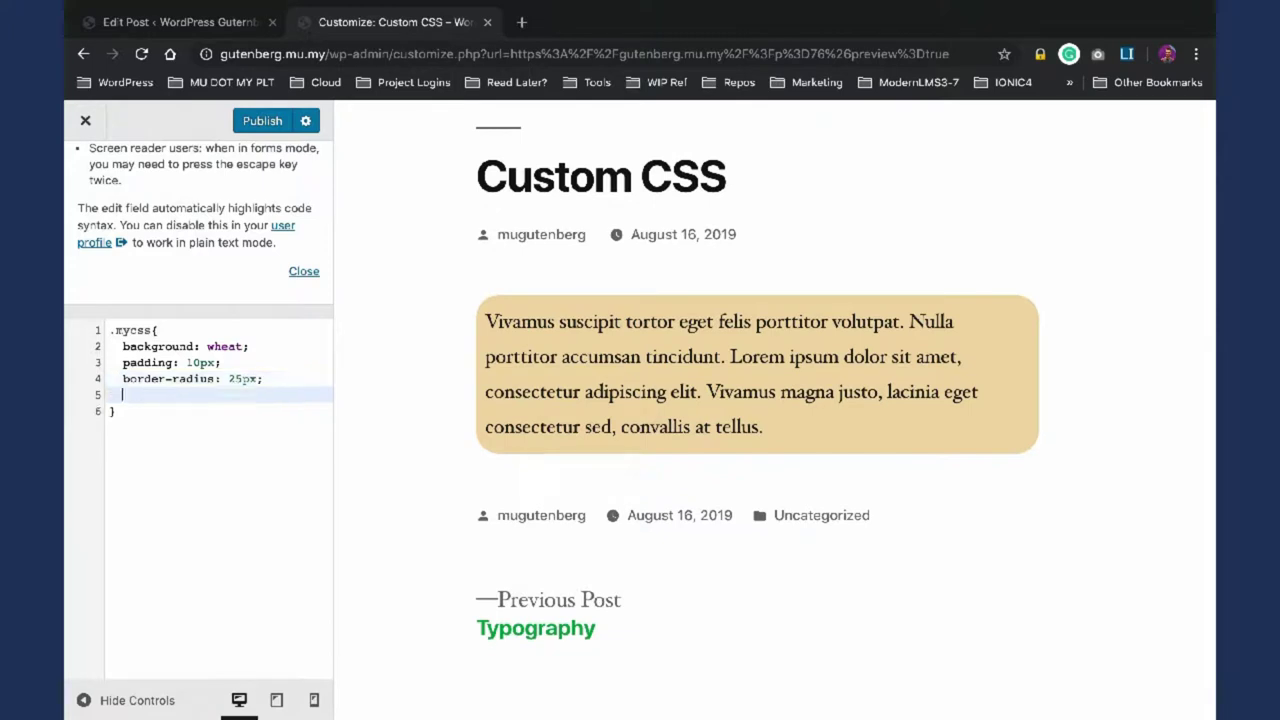
type("box")
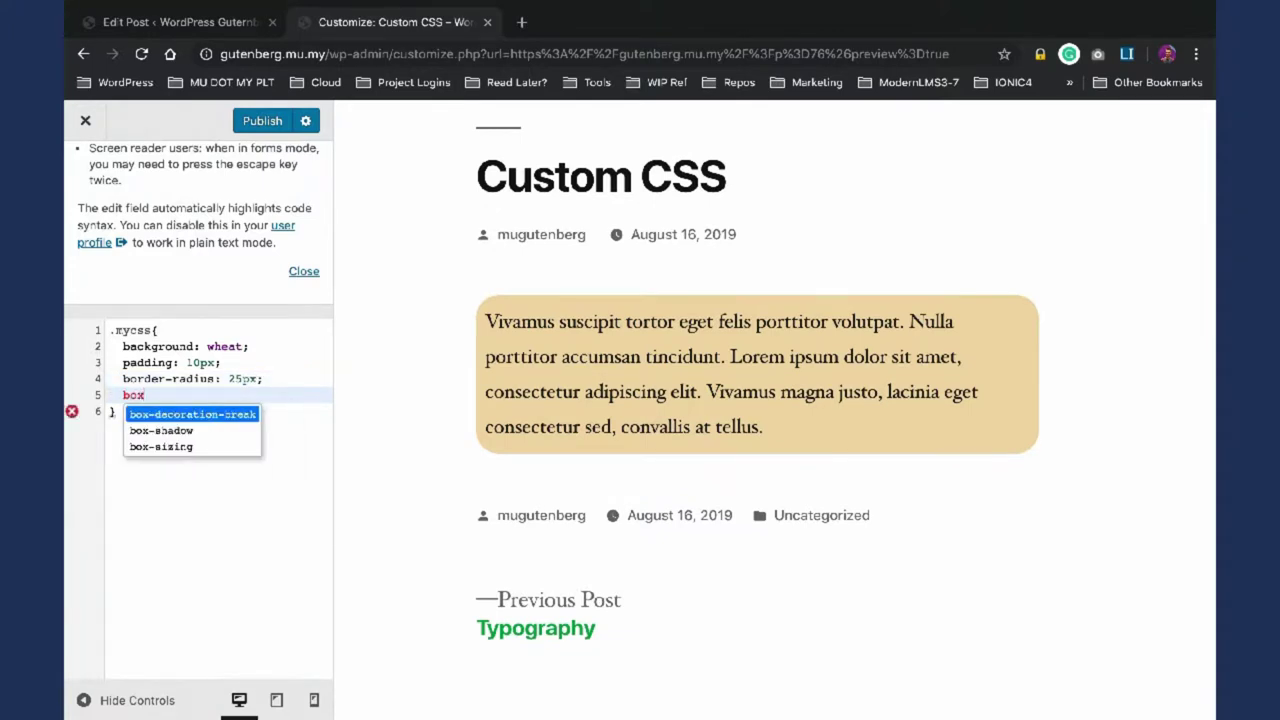
key("Down")
key("Return")
type(": ")
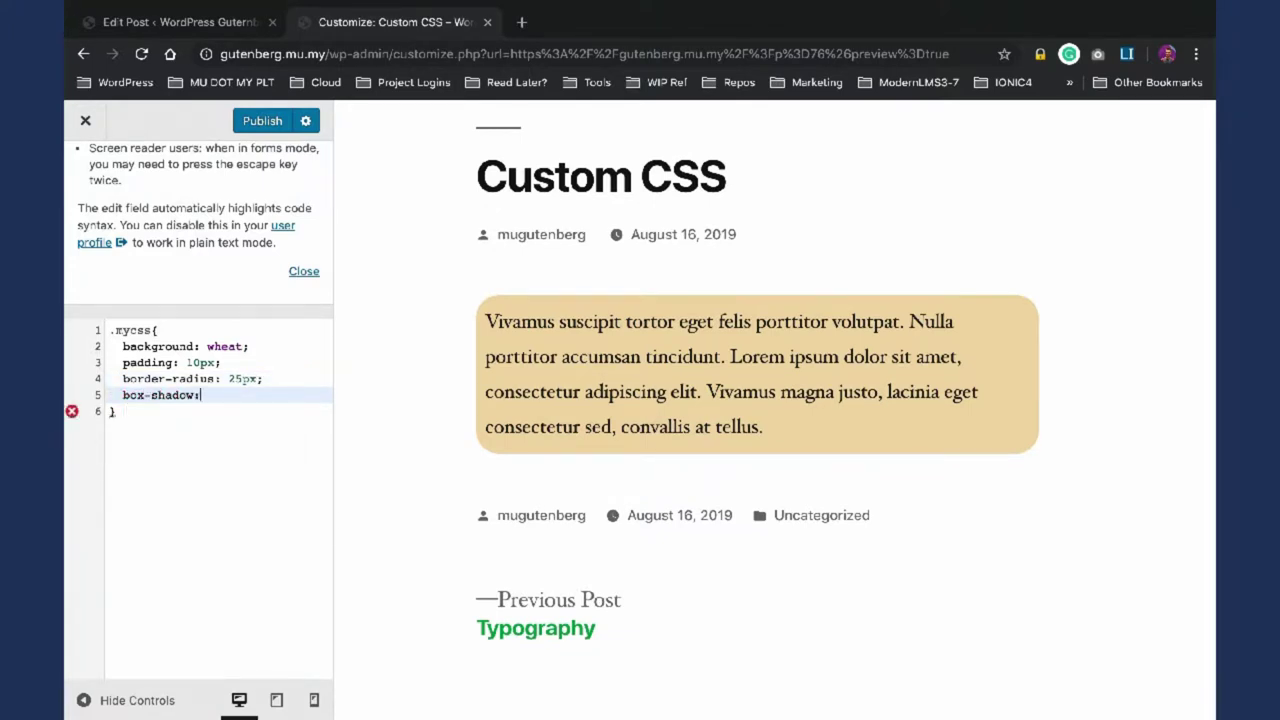
type("2px 4")
type("px ")
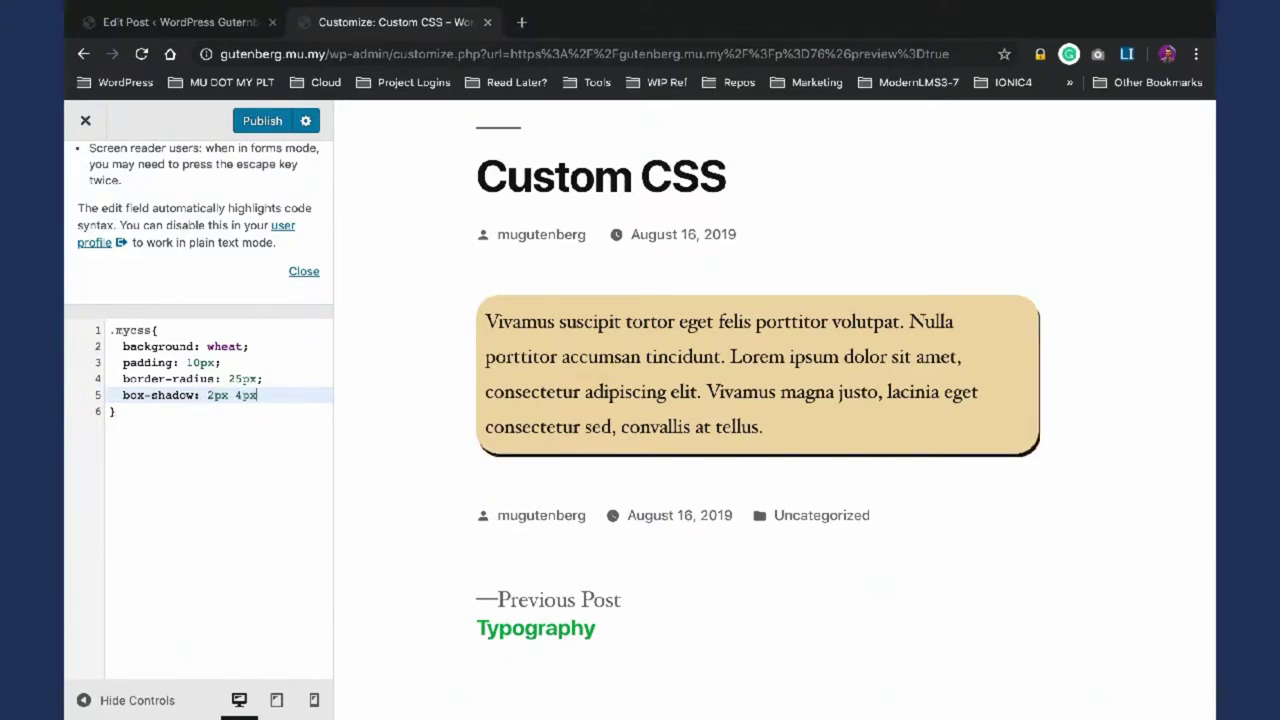
type("grey")
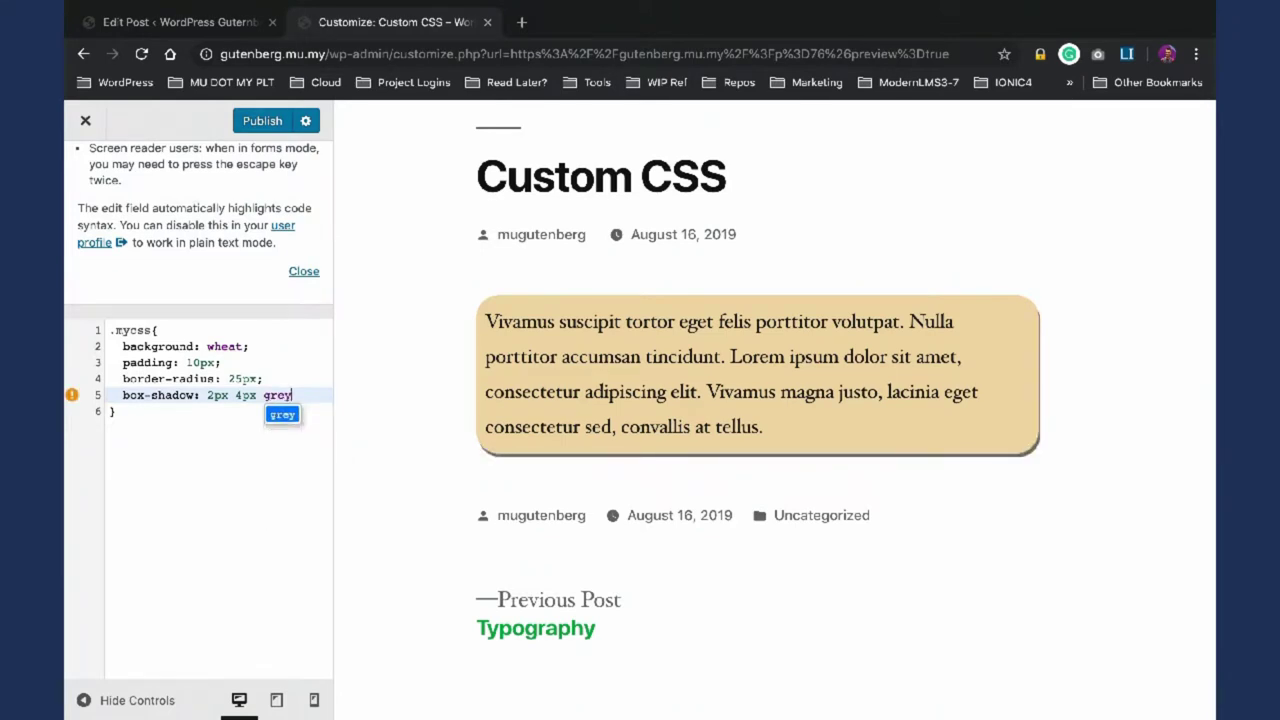
key("Escape")
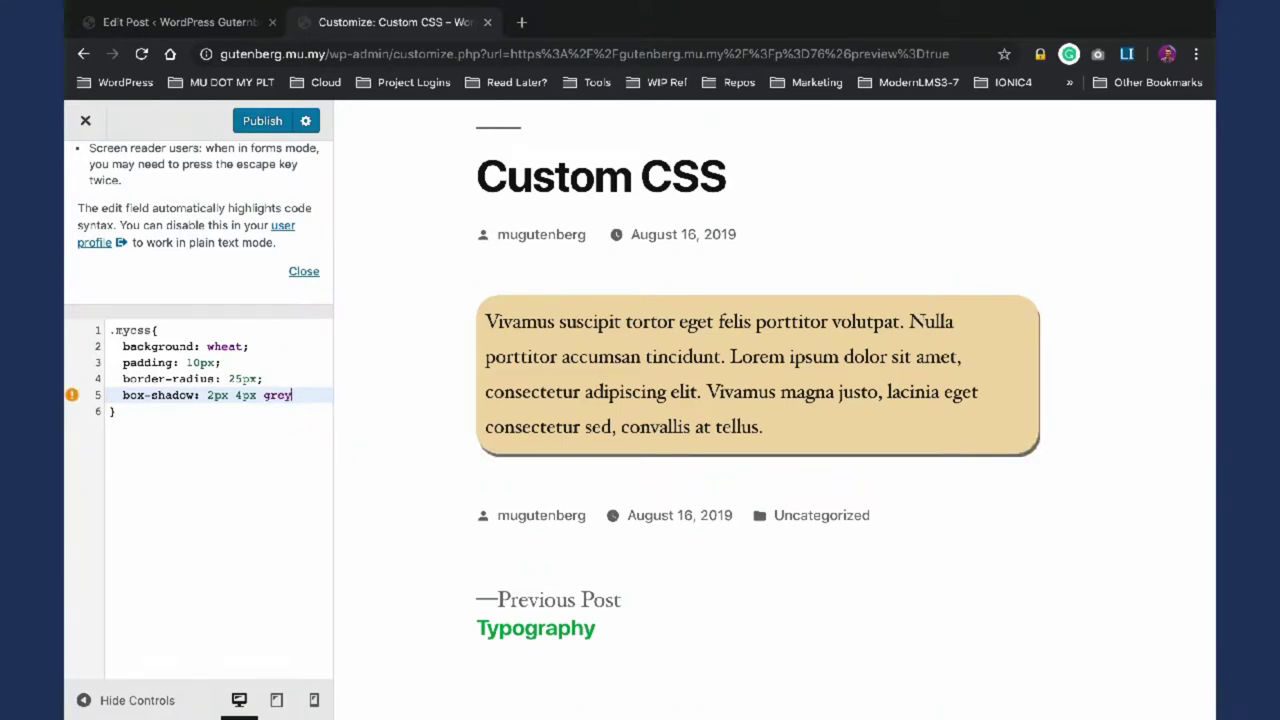
type(";")
left_click(261, 124)
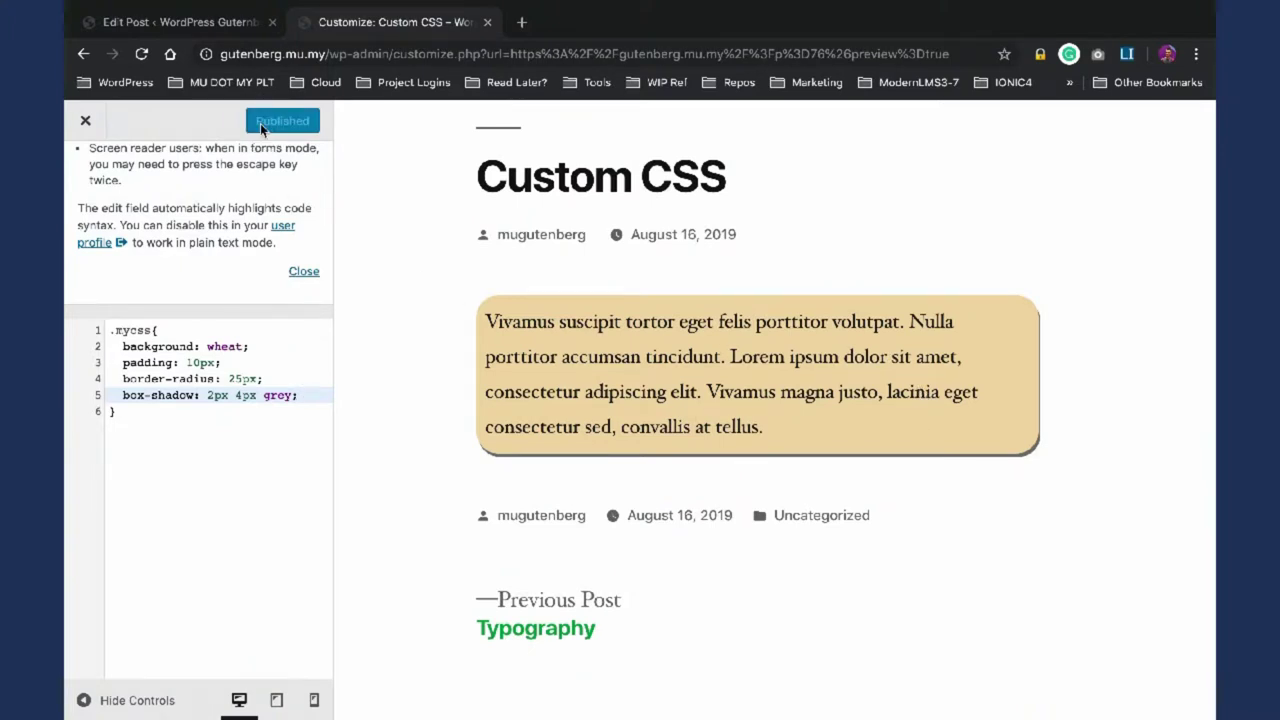
mouse_move(929, 4)
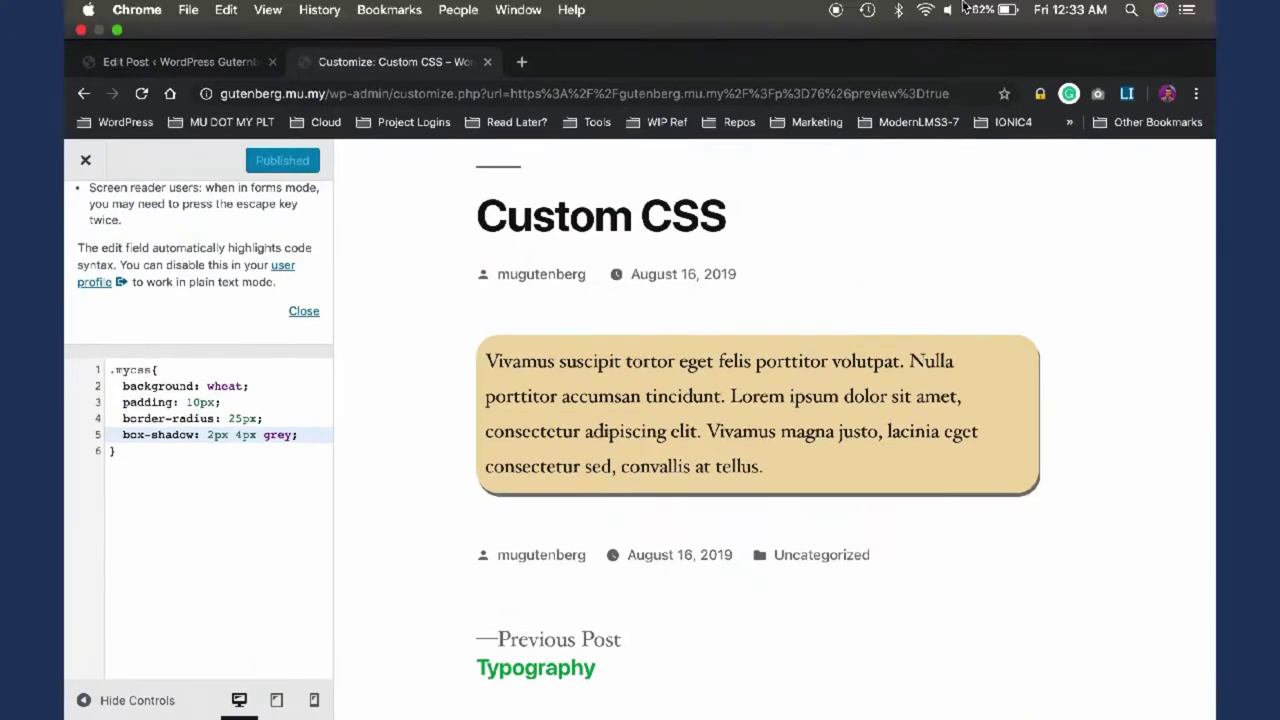